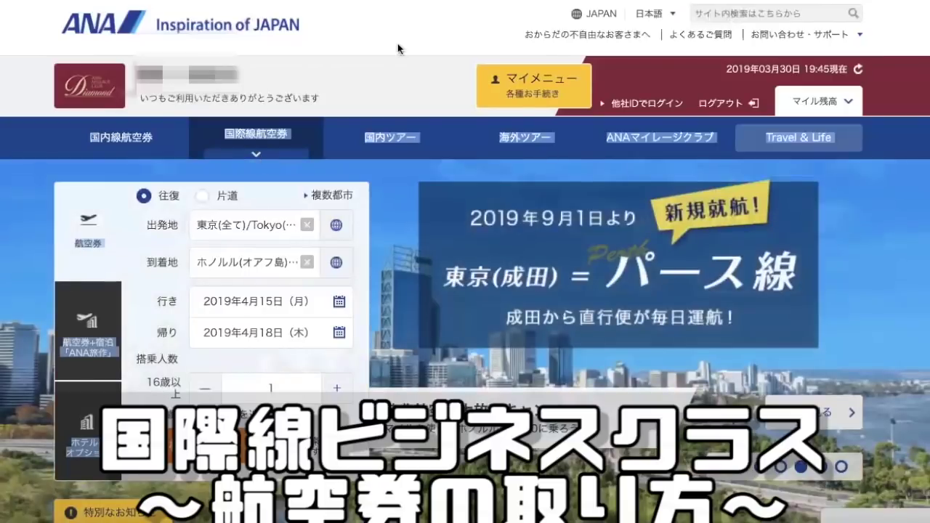
- Open the award reservation (特典予約) search from the international flight search form
left_click(384, 63)
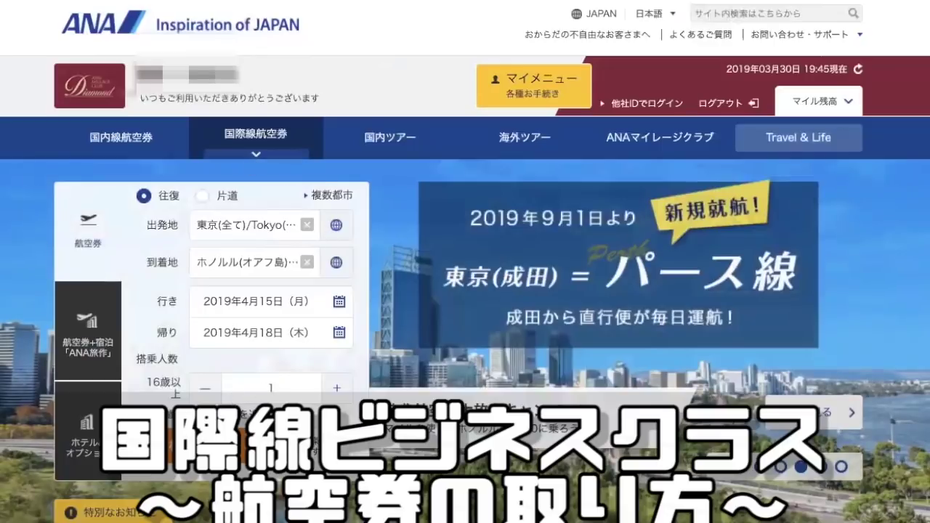
scroll(332, 328, "down", 5)
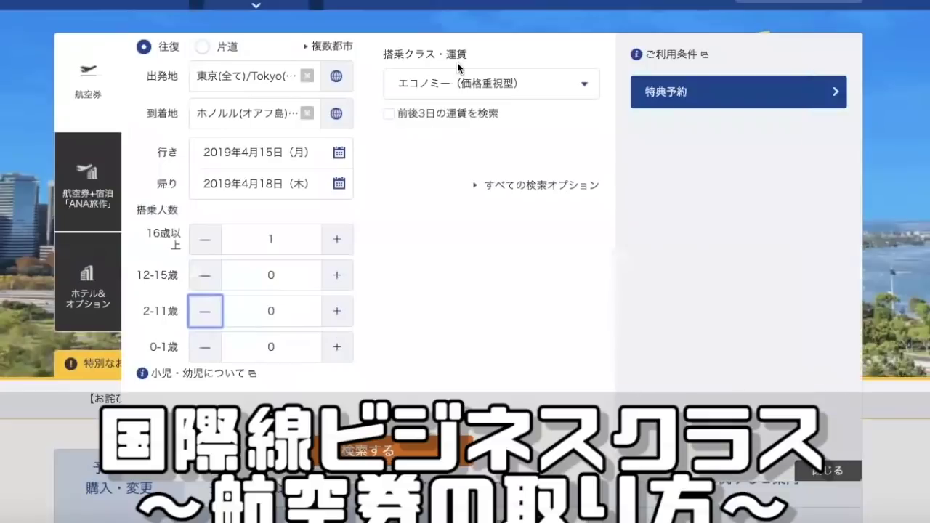
left_click(663, 87)
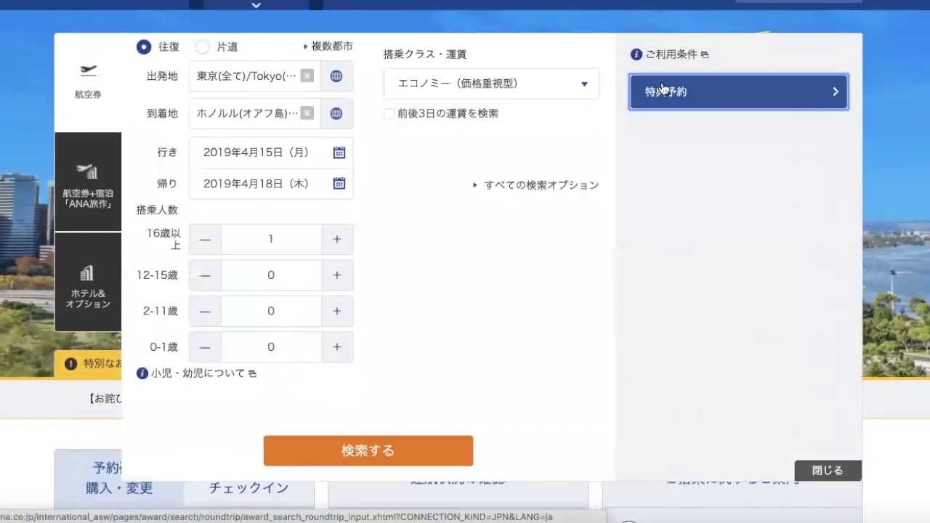
scroll(502, 160, "up", 5)
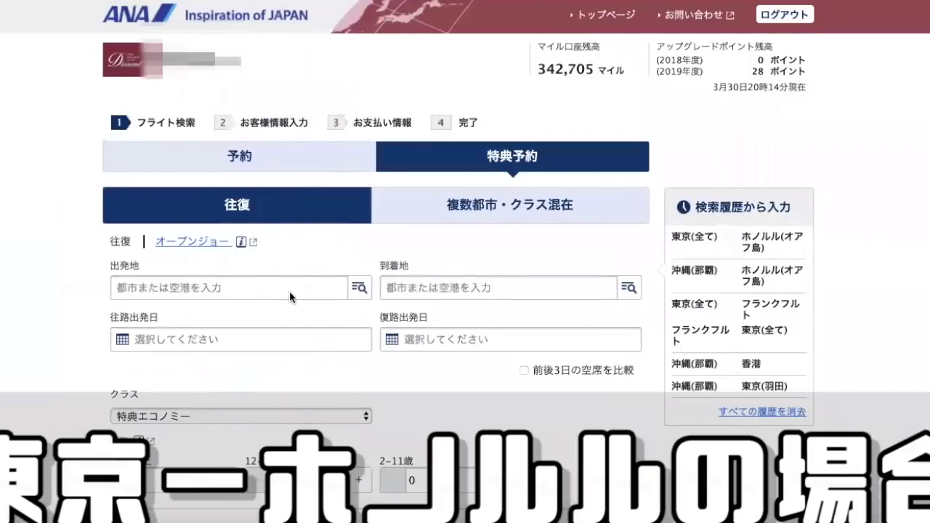
- Fill in the Tokyo (all) to Honolulu (Oahu) route from the search history and set the outbound date to April 15, 2019
left_click(692, 240)
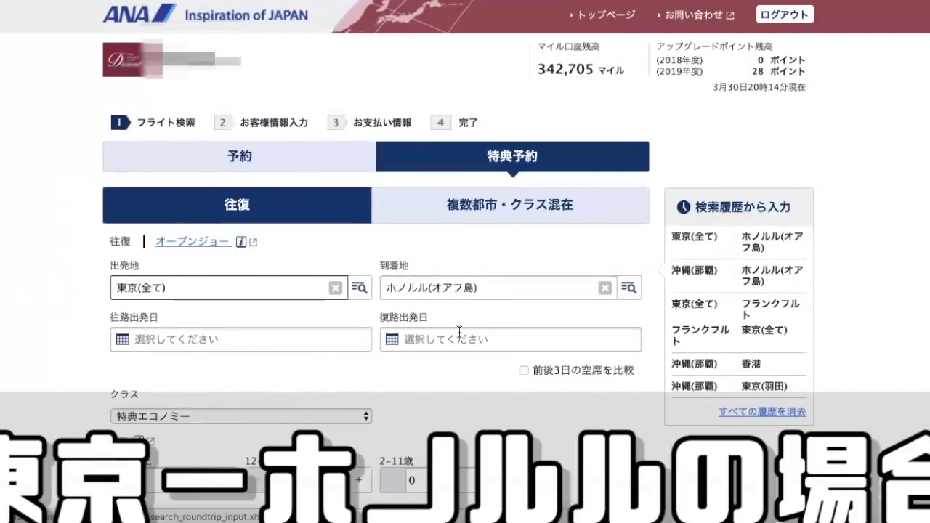
left_click(322, 340)
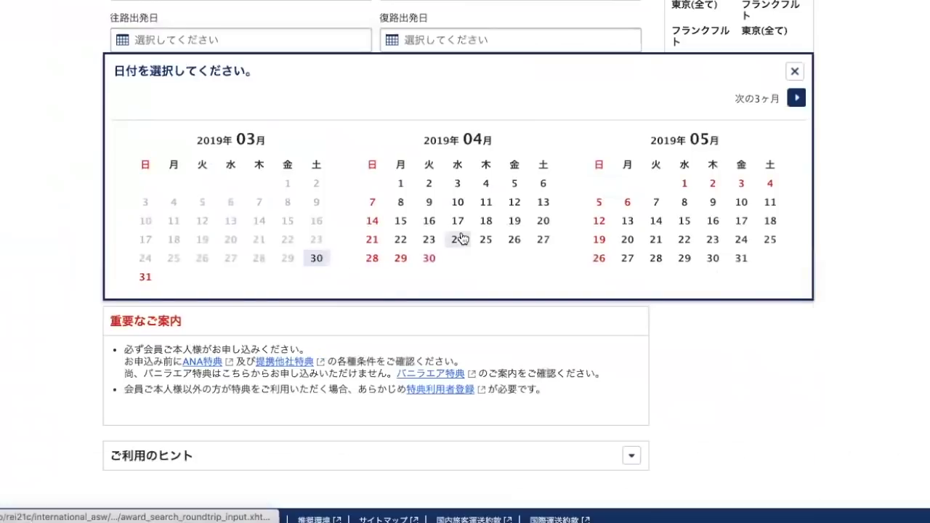
left_click(400, 221)
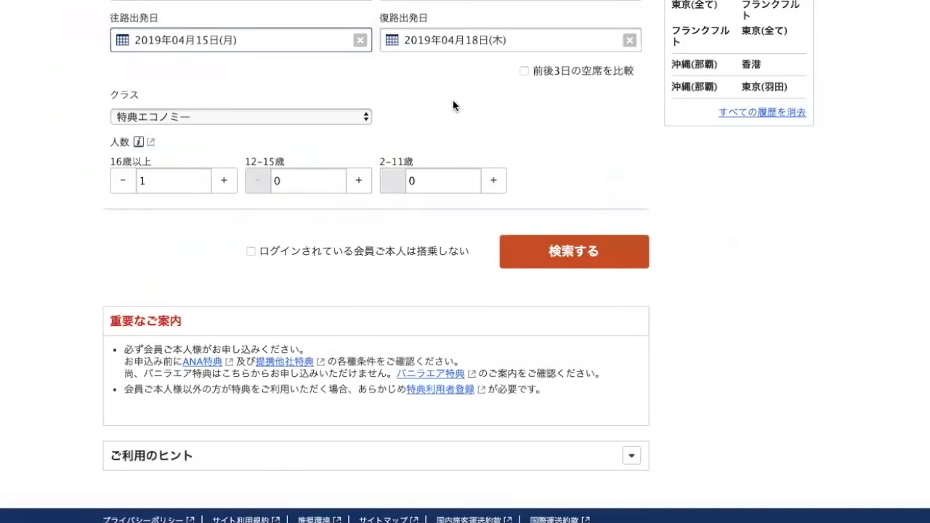
- Set the outbound date to April 23, 2019 and the class to award business (特典ビジネス)
scroll(453, 102, "up", 1)
left_click(302, 77)
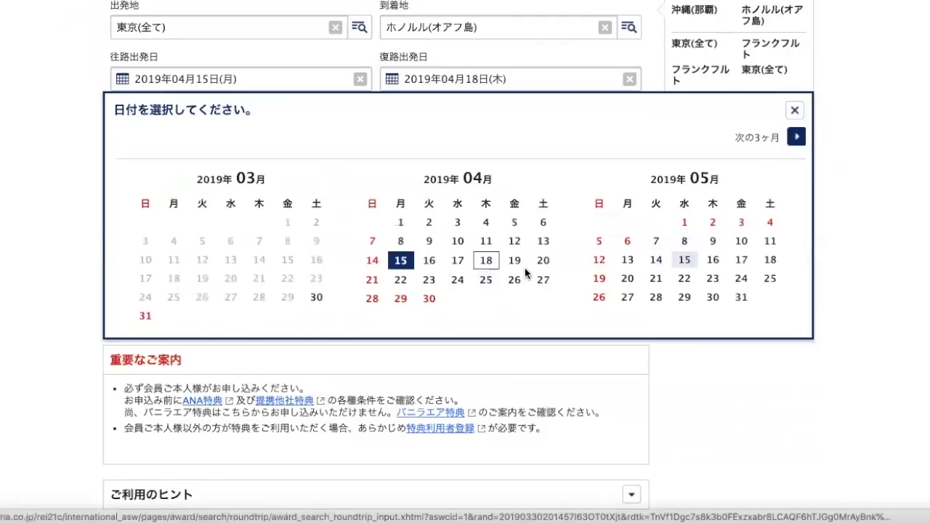
left_click(428, 285)
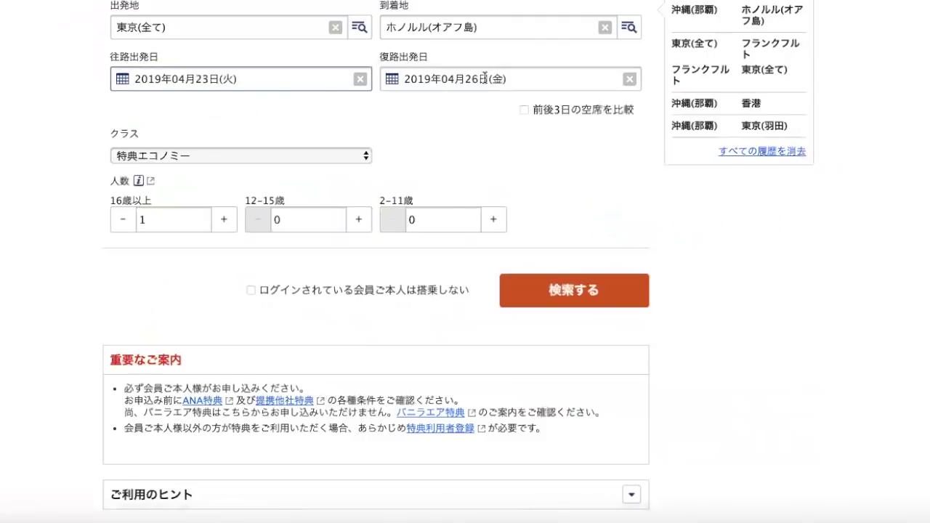
left_click(333, 156)
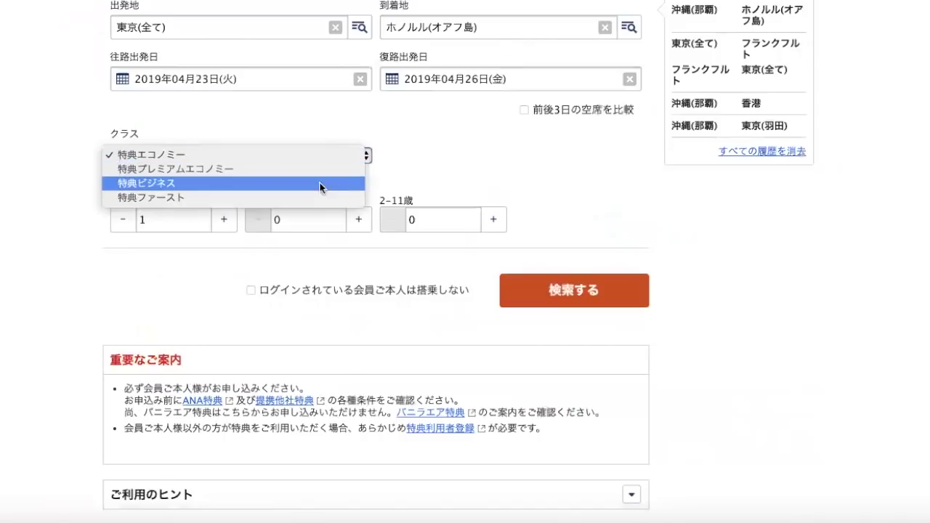
left_click(322, 186)
- Set the return date to April 30, 2019 and search for award flights
left_click(461, 76)
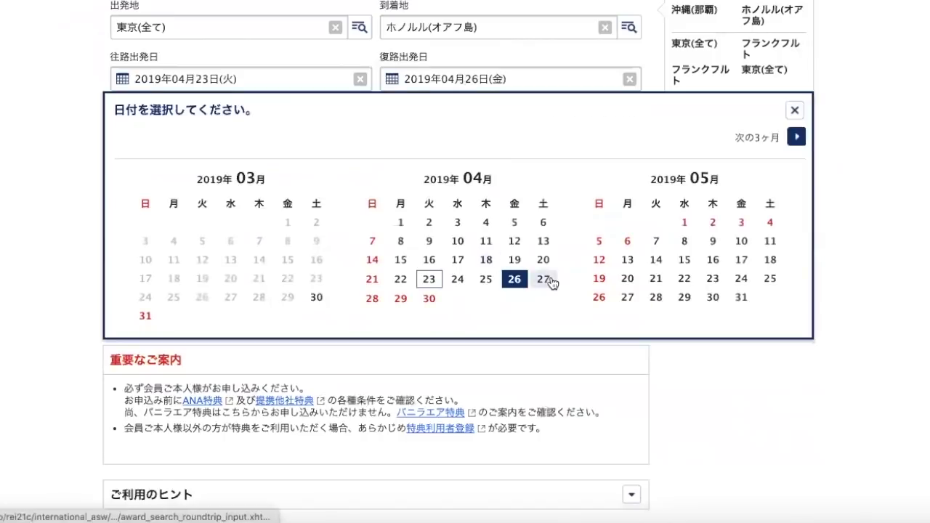
left_click(424, 302)
scroll(422, 305, "up", 1)
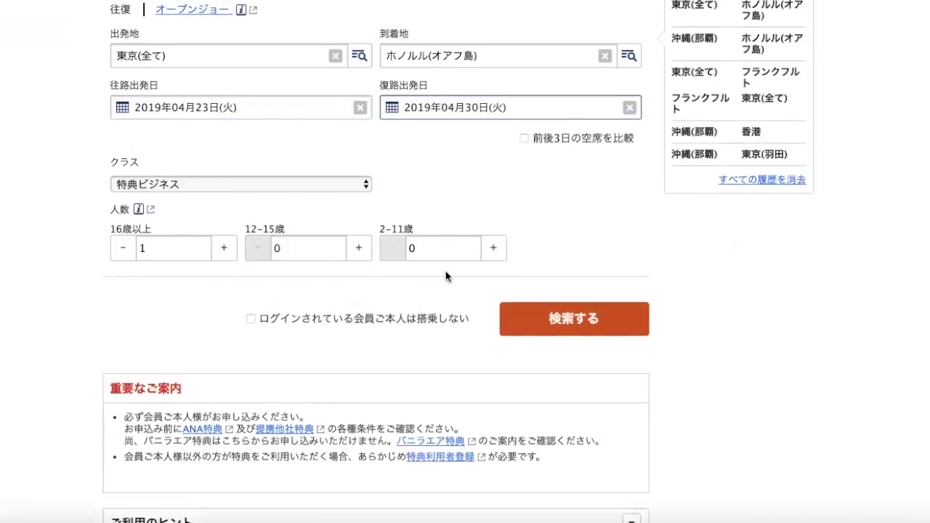
left_click(519, 312)
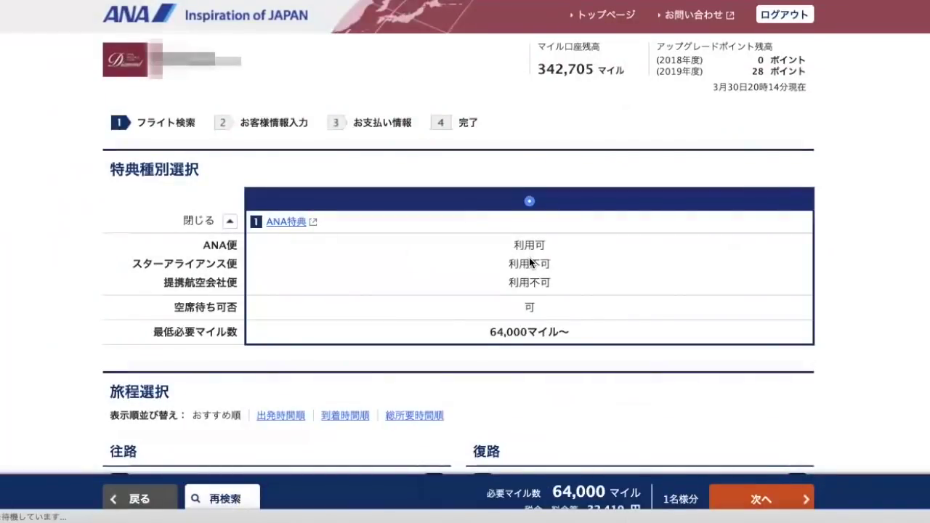
- Review the award type, required miles and seat availability of the listed outbound and return flights
scroll(440, 279, "down", 3)
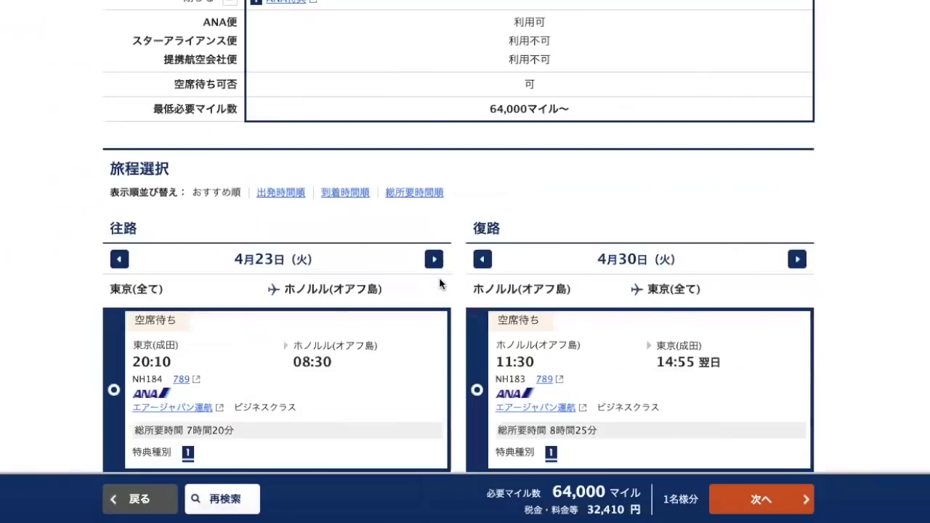
scroll(393, 333, "down", 3)
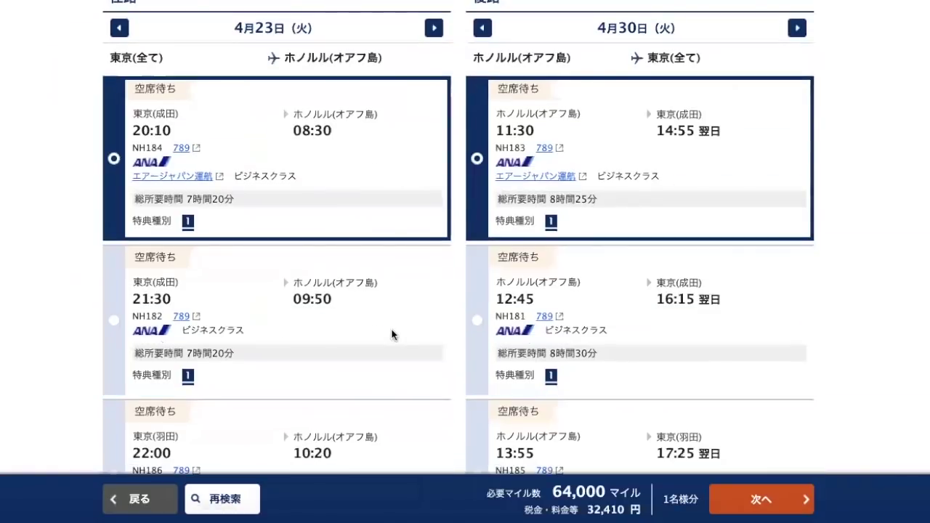
scroll(392, 335, "down", 3)
scroll(392, 335, "up", 5)
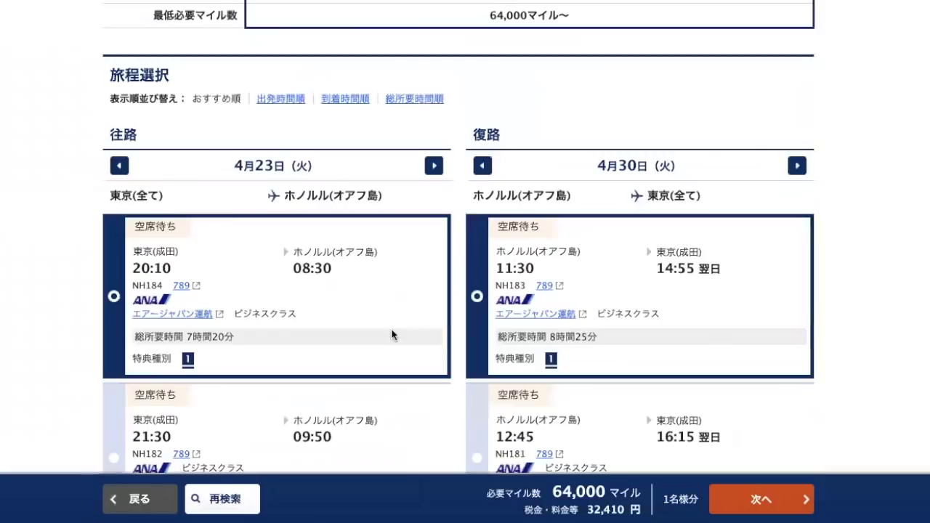
scroll(568, 279, "up", 2)
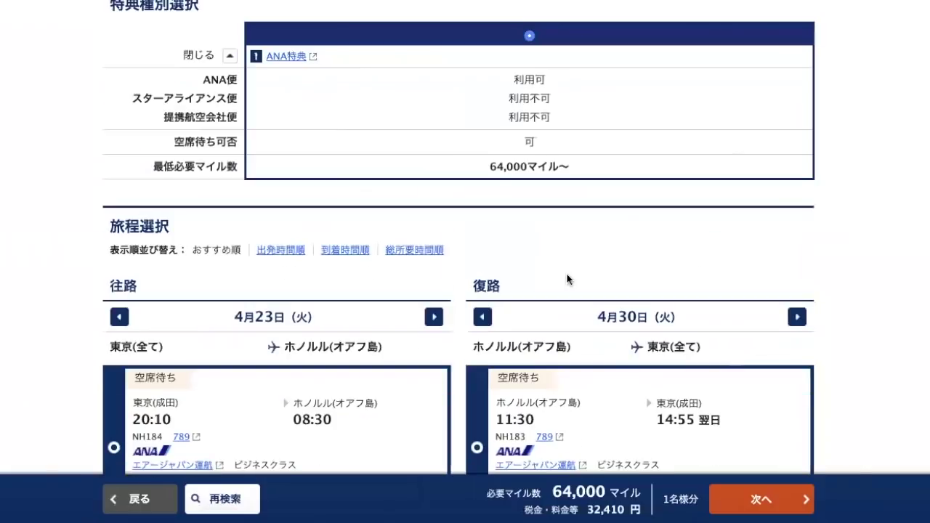
scroll(568, 279, "down", 2)
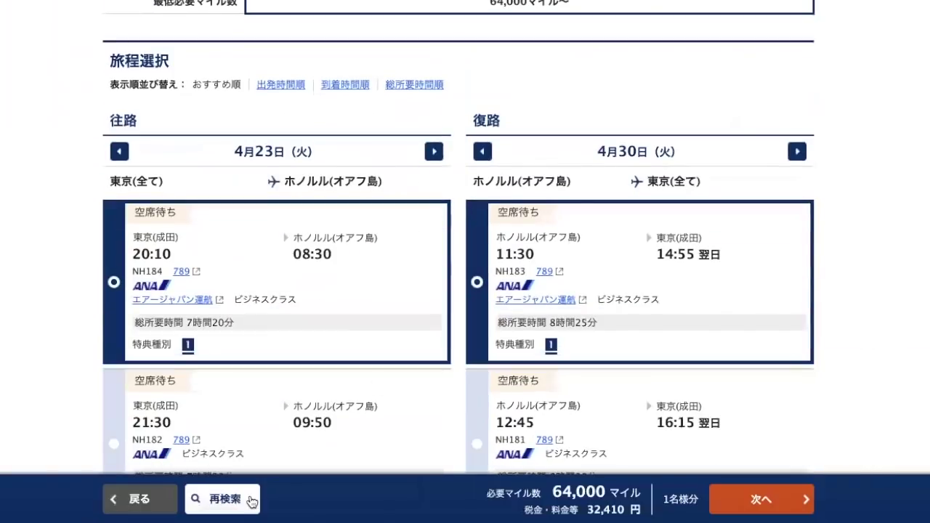
- Change the search conditions to compare seats three days before and after (前後3日の空席を比較), and rerun the search
left_click(250, 499)
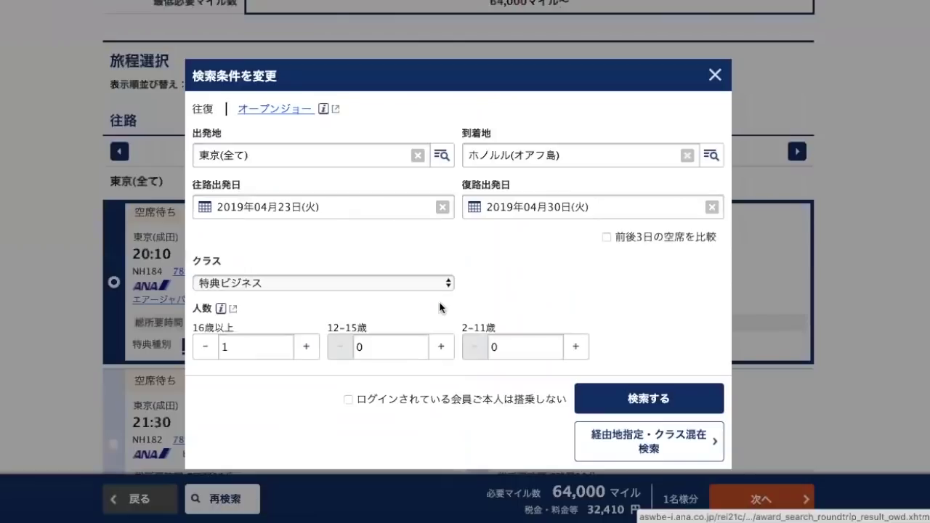
left_click(381, 213)
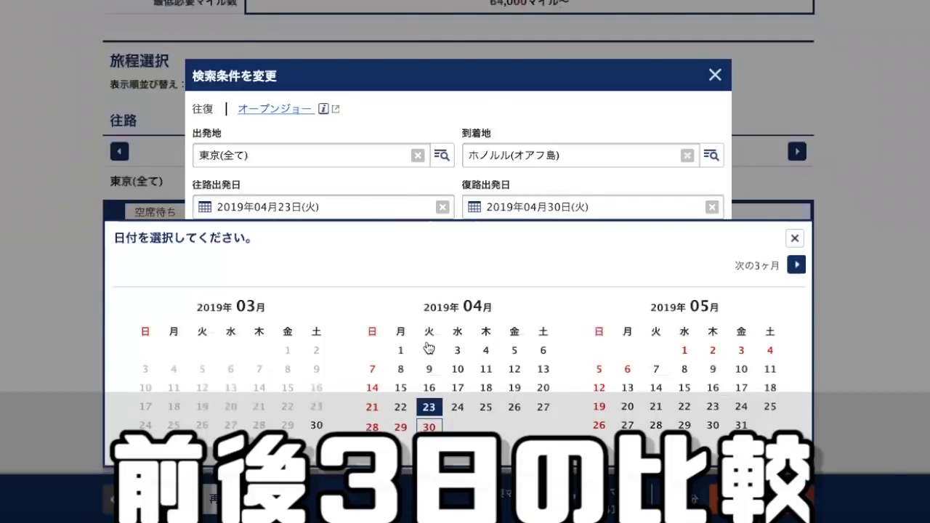
left_click(792, 238)
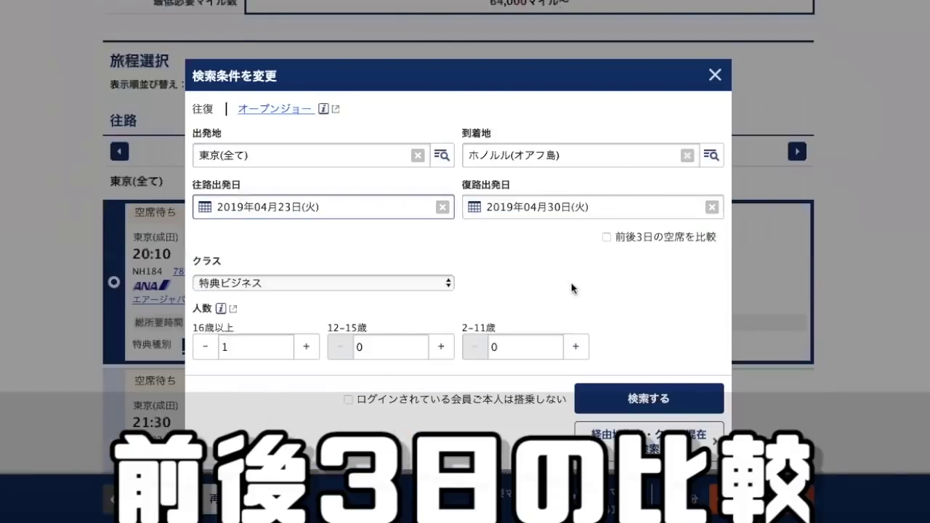
left_click(606, 237)
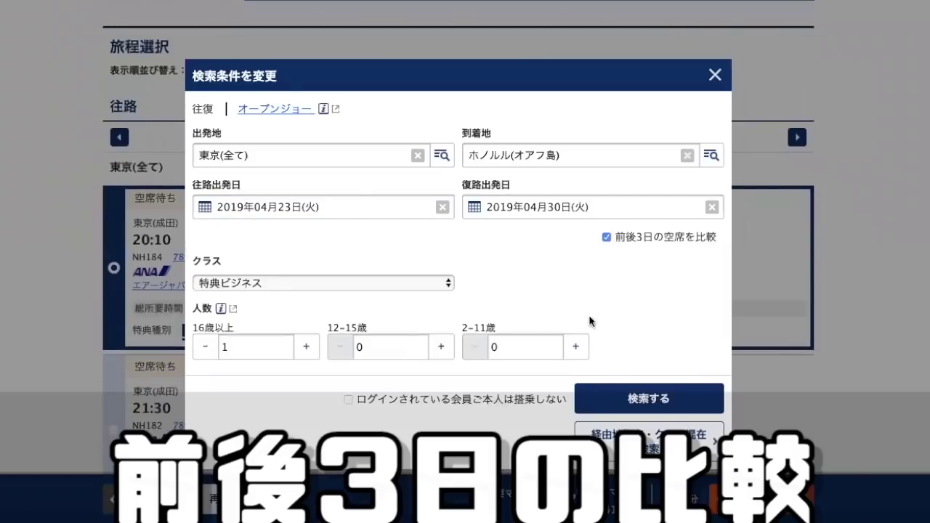
left_click(640, 397)
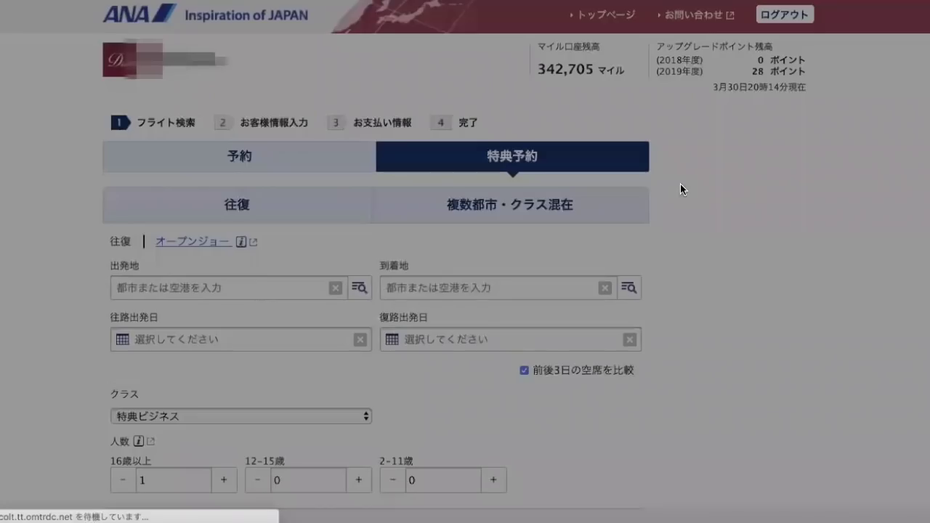
- Set the outbound date to July 16, 2019 in the award search form
left_click(456, 314)
scroll(333, 291, "down", 2)
left_click(332, 290)
scroll(768, 268, "down", 4)
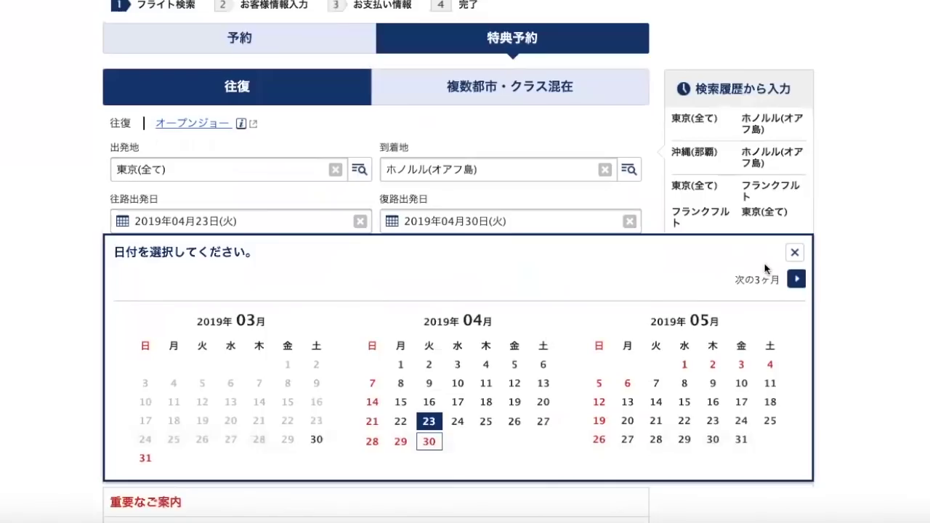
left_click(793, 233)
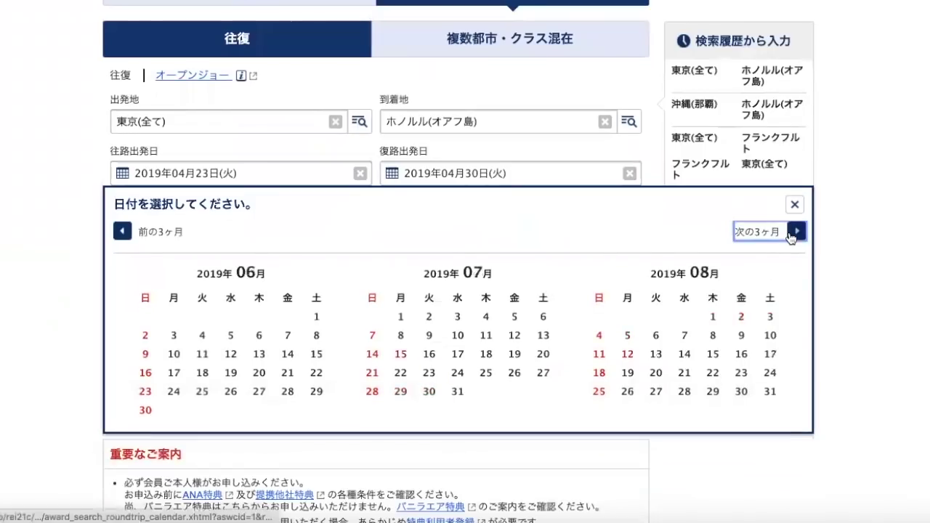
left_click(428, 354)
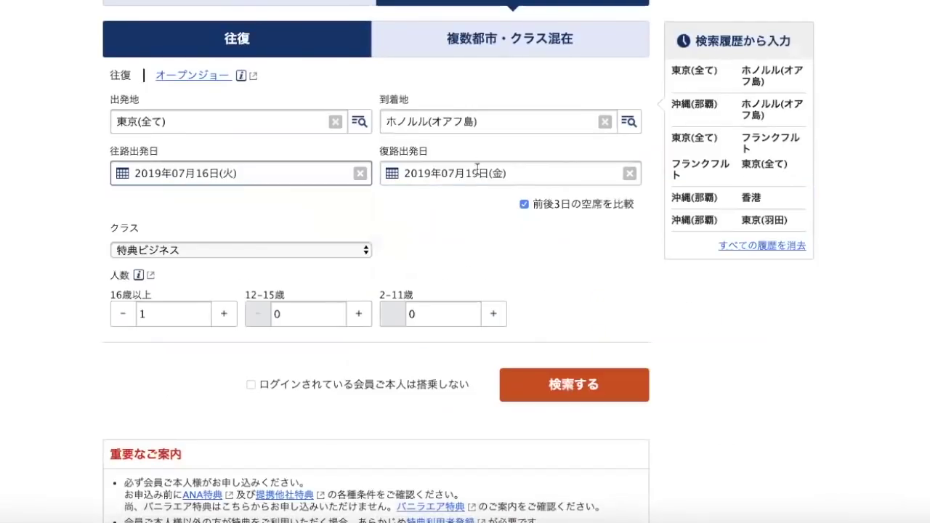
- Set the return date to July 23, 2019
left_click(477, 176)
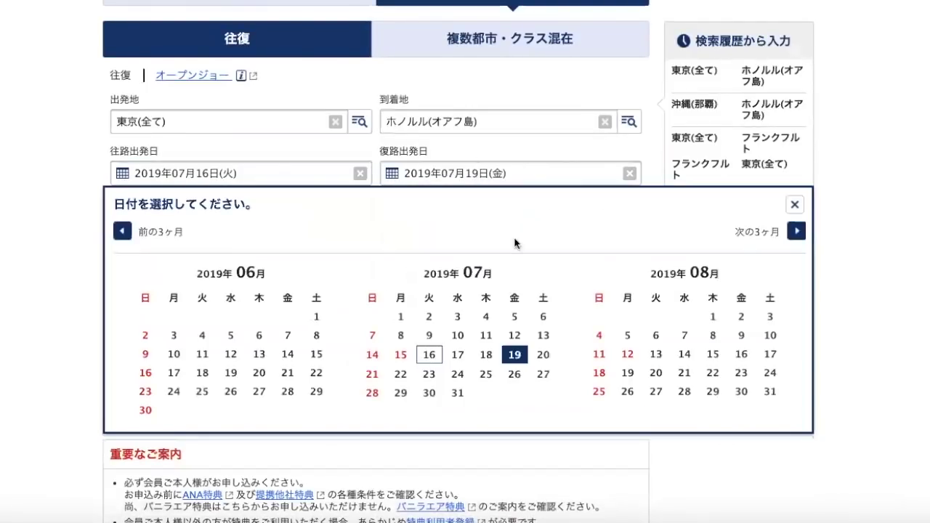
left_click(429, 375)
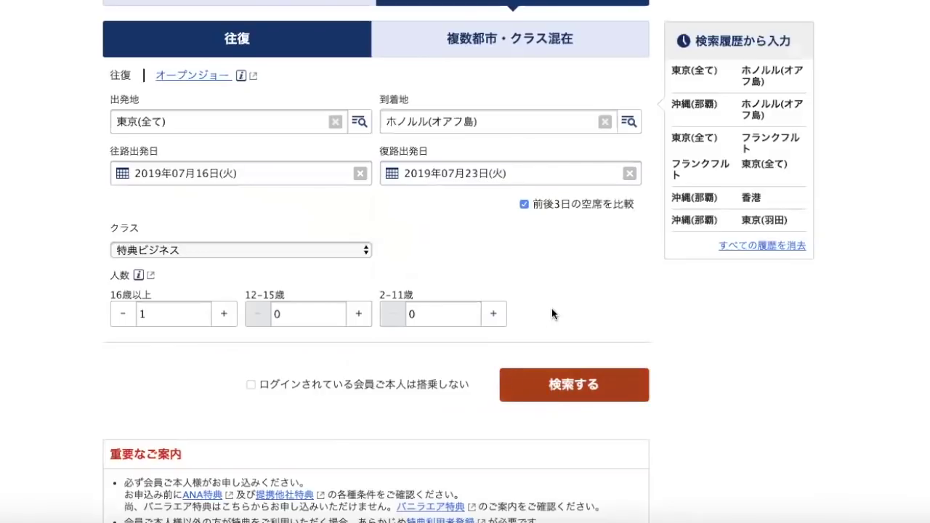
scroll(552, 314, "up", 2)
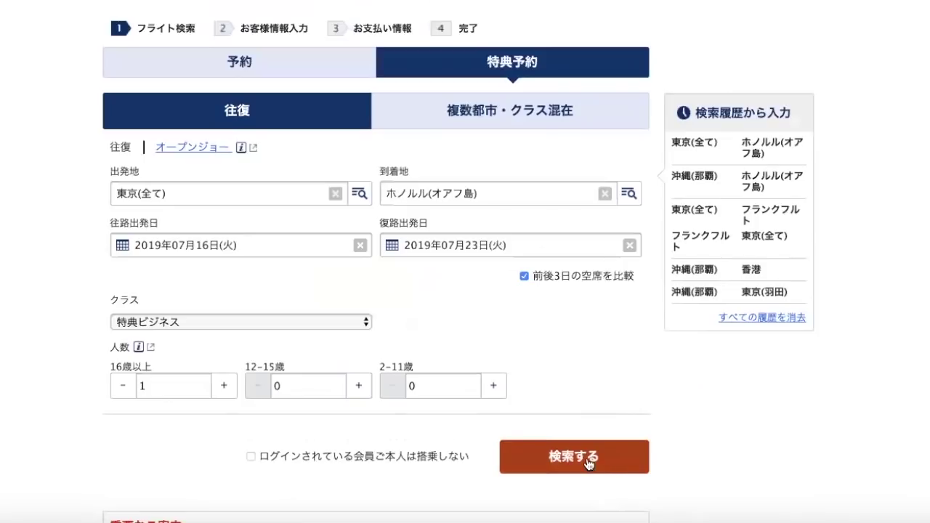
- Set the outbound date to July 22, 2019 and the return date to July 29, 2019
left_click(314, 249)
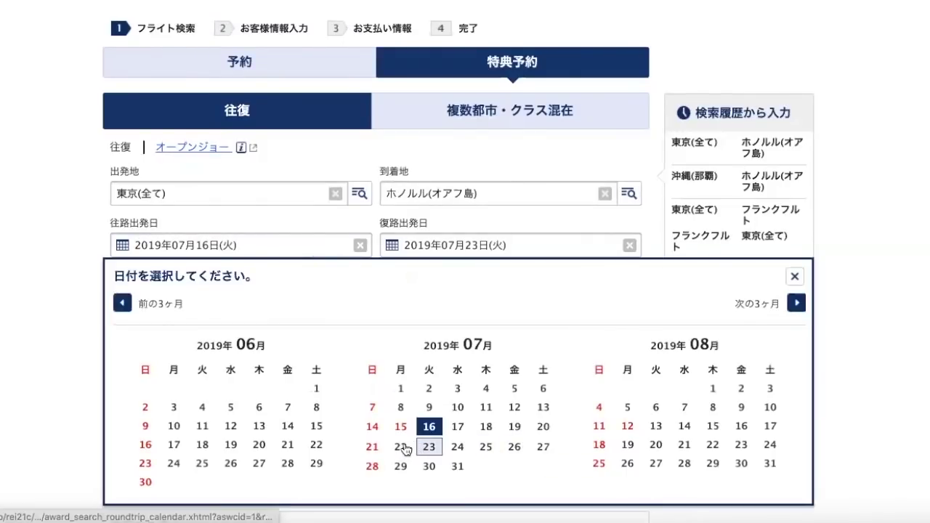
left_click(401, 445)
left_click(484, 250)
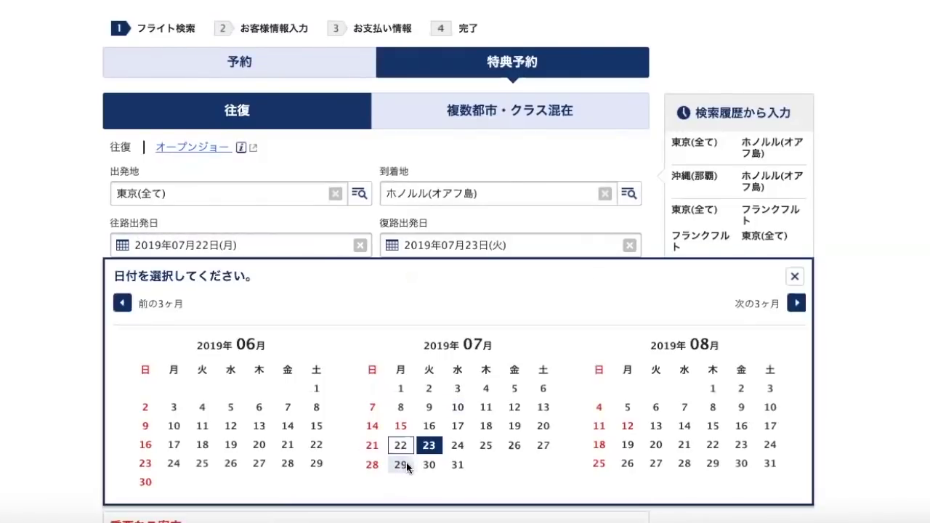
left_click(400, 464)
left_click(551, 459)
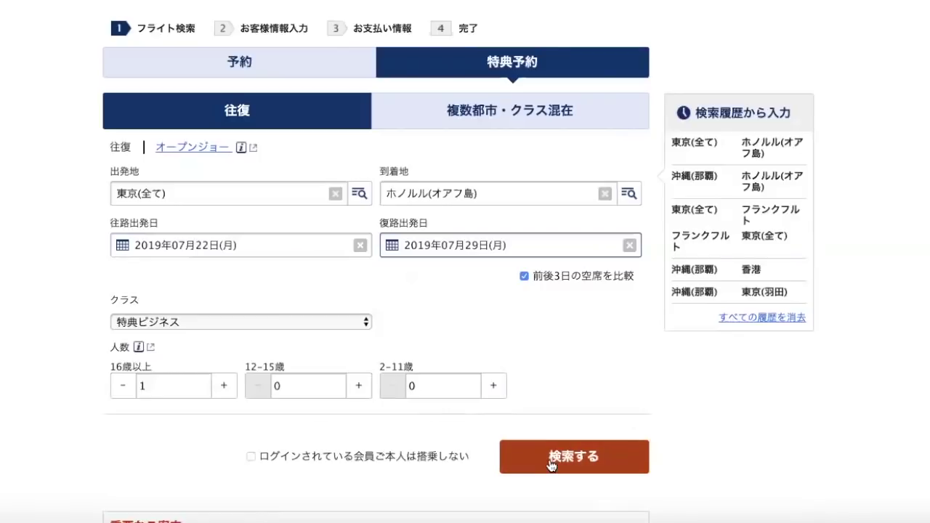
- Set the return date to August 5, 2019
left_click(532, 250)
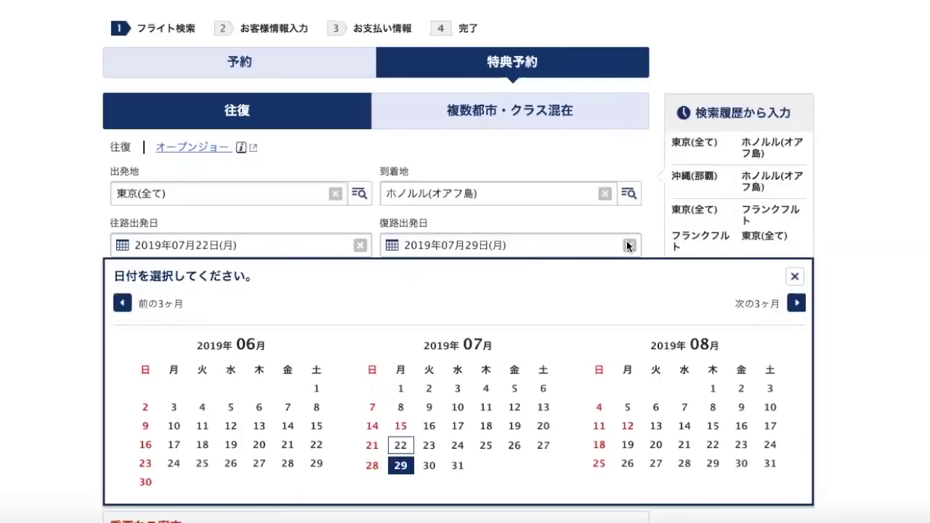
left_click(628, 408)
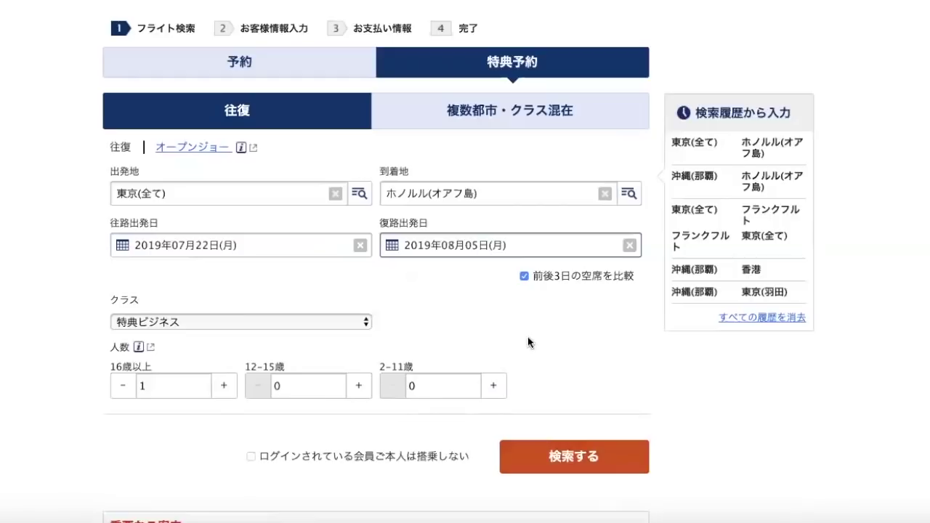
- Set the return date to July 30, 2019 and try to search for award flights
left_click(498, 252)
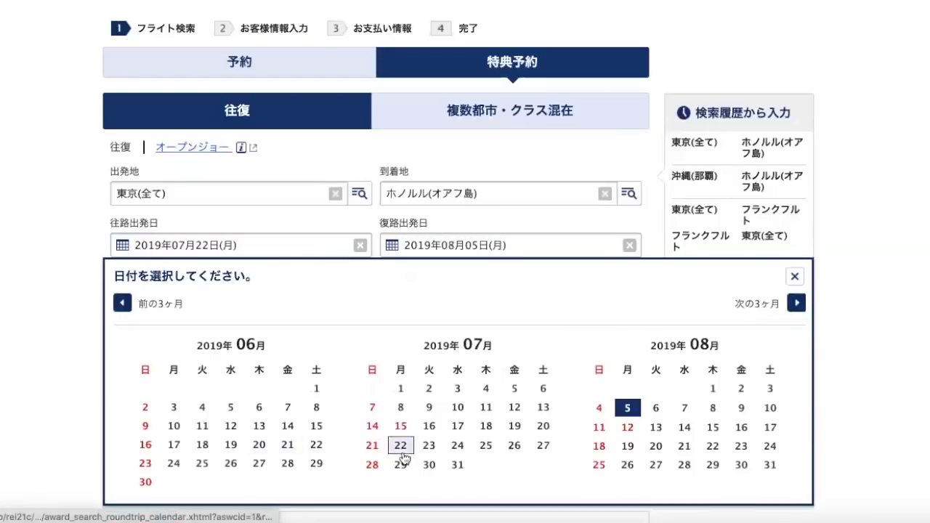
left_click(429, 465)
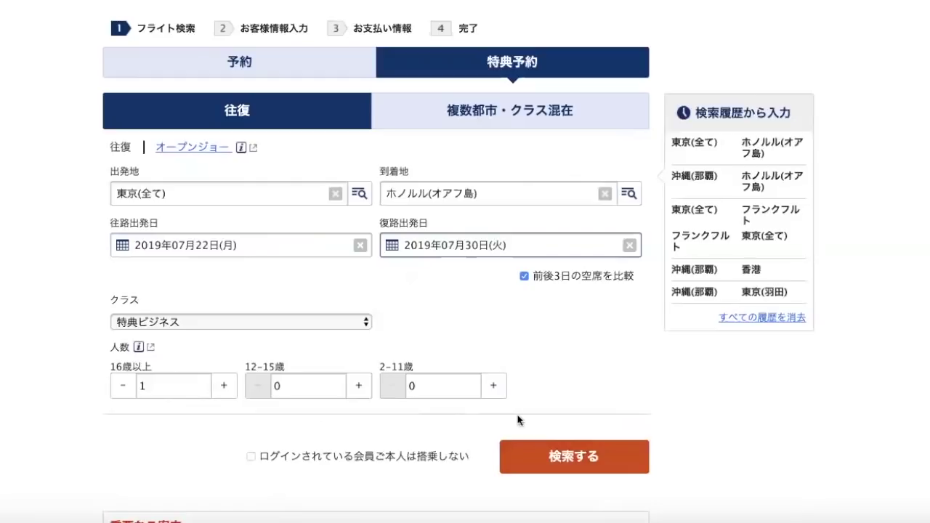
left_click(543, 457)
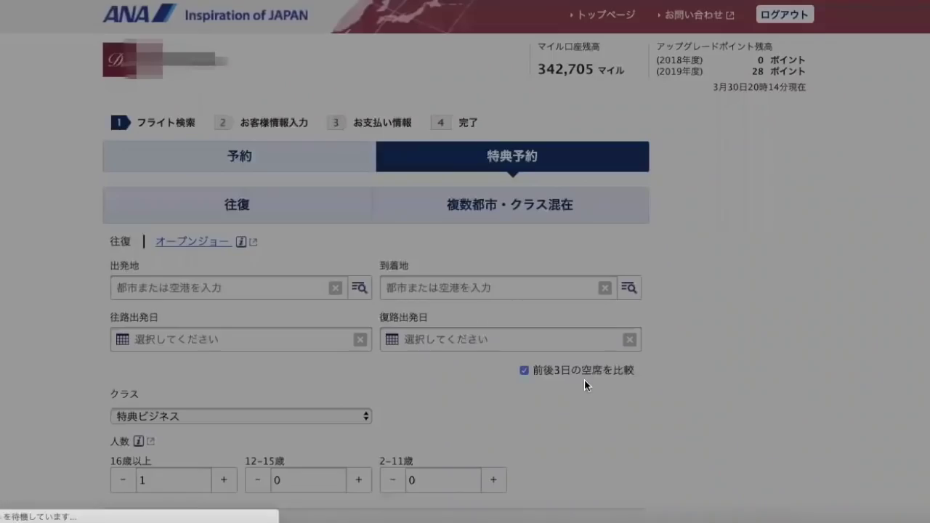
left_click(458, 306)
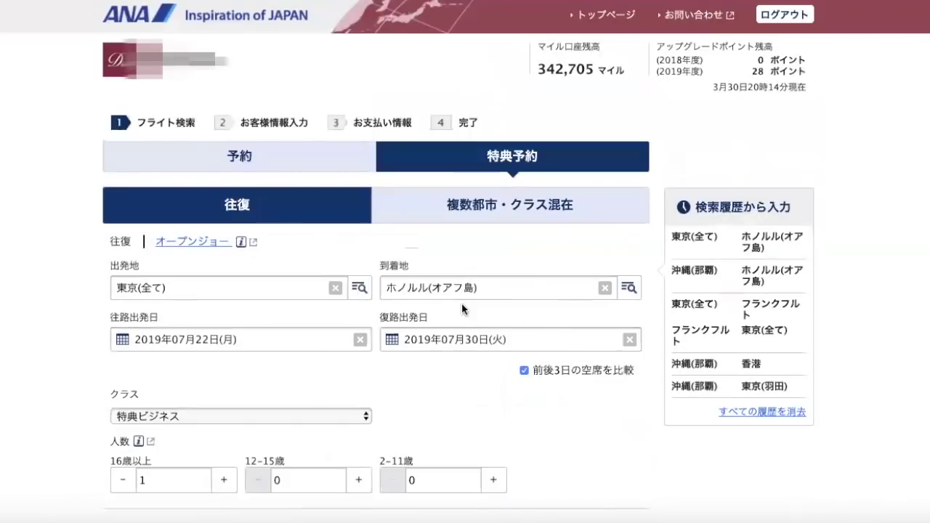
- Change the return date to July 29, 2019, and readjust it to July 27, 2019
scroll(461, 303, "down", 2)
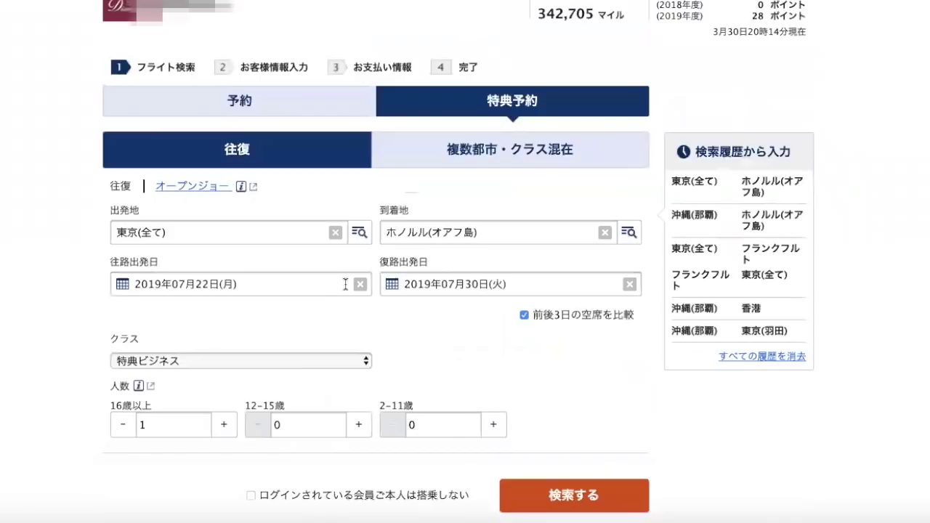
left_click(486, 284)
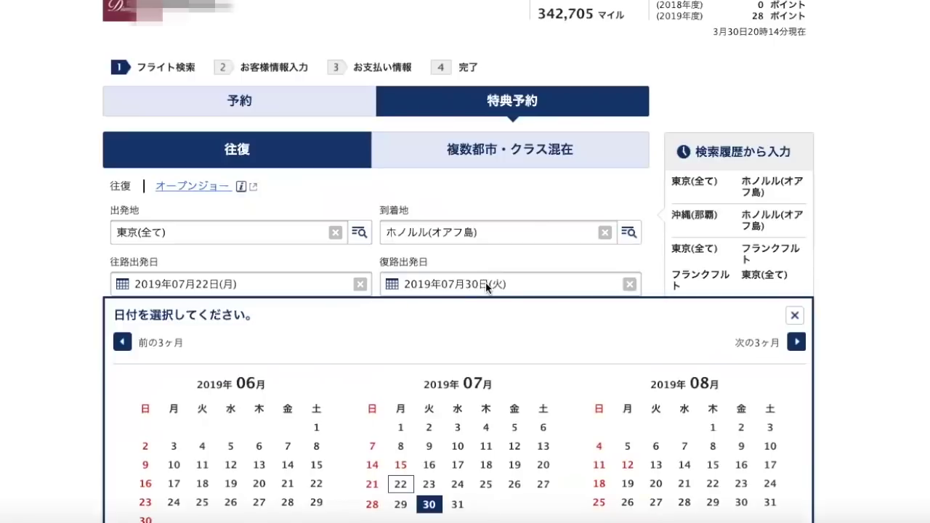
scroll(429, 445, "down", 1)
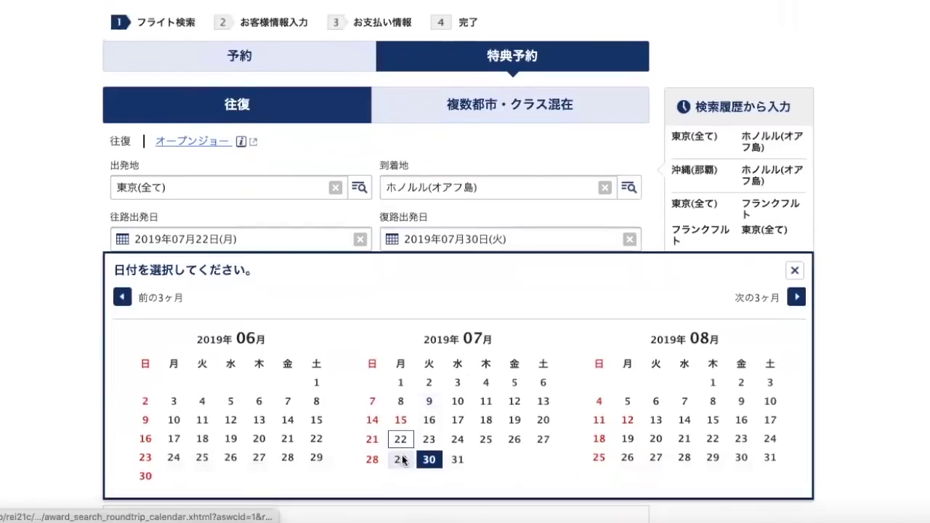
left_click(402, 460)
left_click(522, 246)
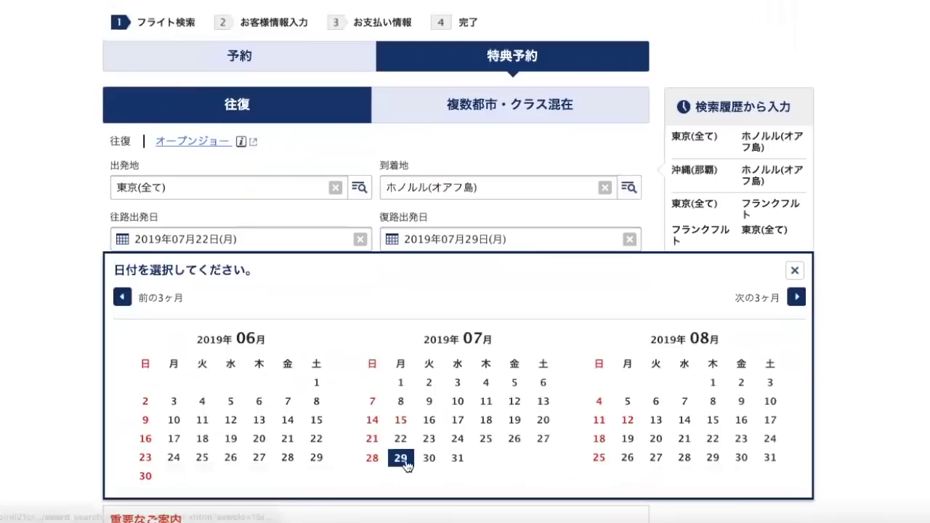
left_click(535, 439)
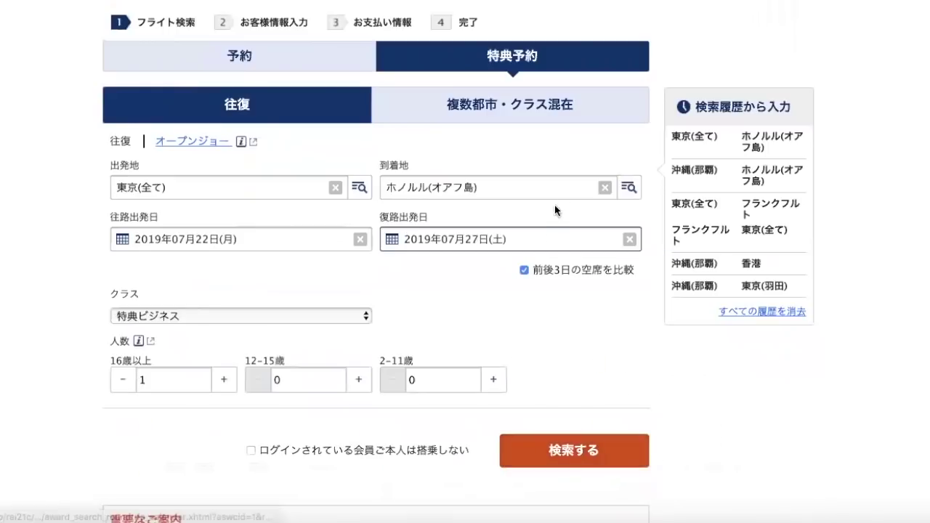
- Set the outbound date to July 27, 2019 and the return date to August 6, 2019
left_click(541, 237)
left_click(300, 240)
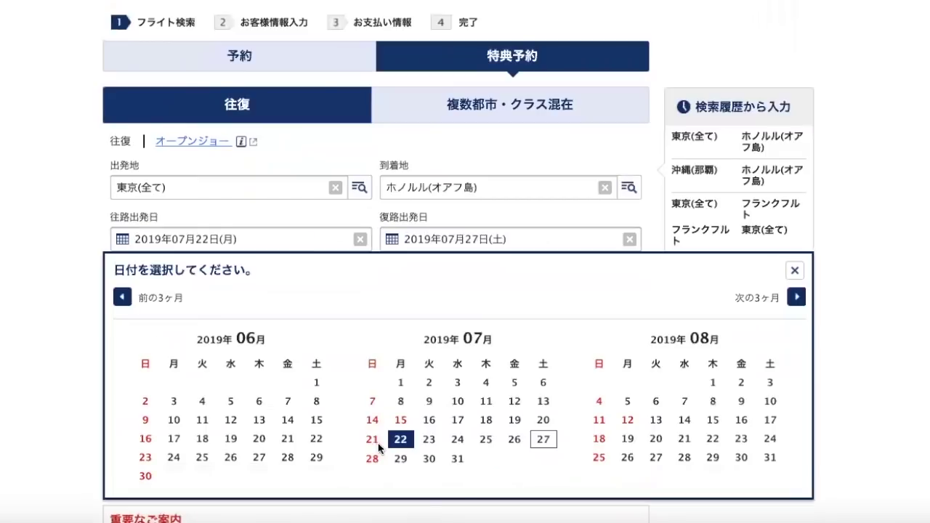
left_click(541, 439)
left_click(536, 240)
left_click(656, 402)
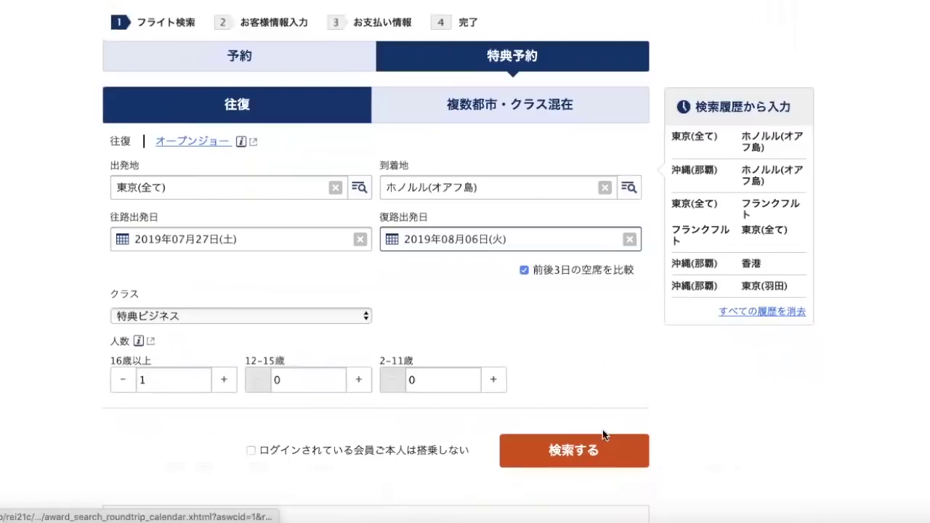
- Search for award flights and proceed with July 27 outbound and August 6 return to the flight selection, acknowledging the notices
left_click(587, 443)
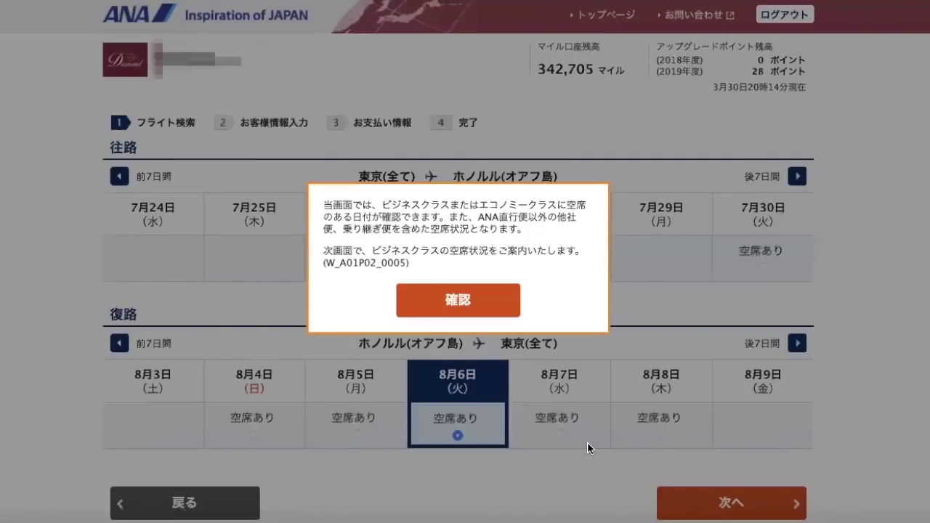
left_click(461, 304)
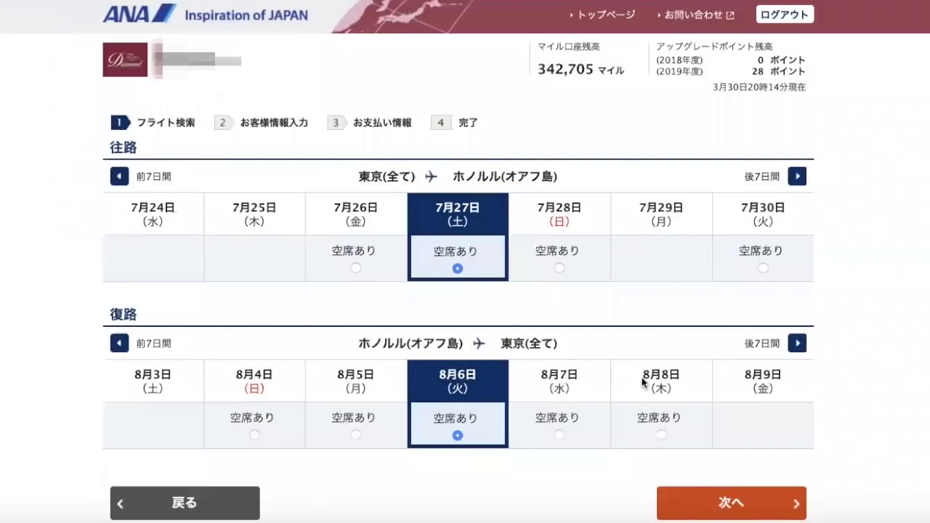
scroll(654, 385, "down", 2)
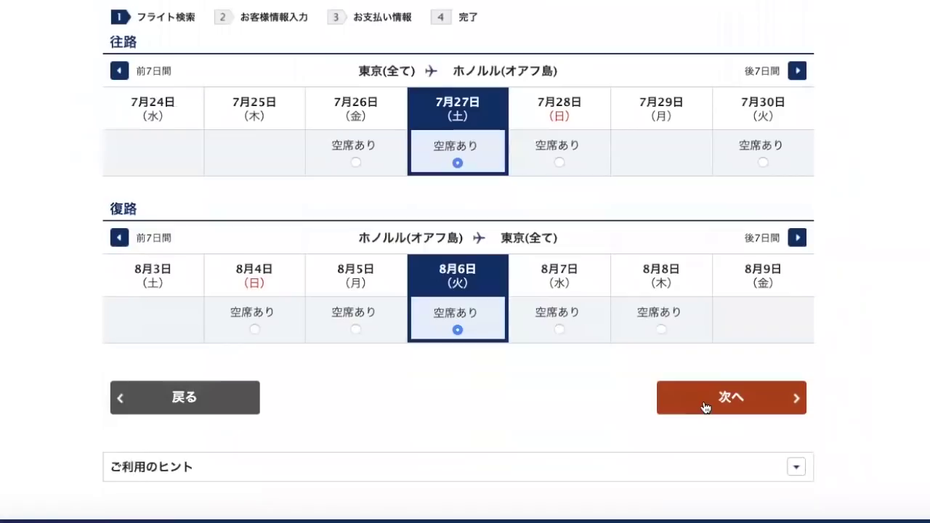
left_click(704, 401)
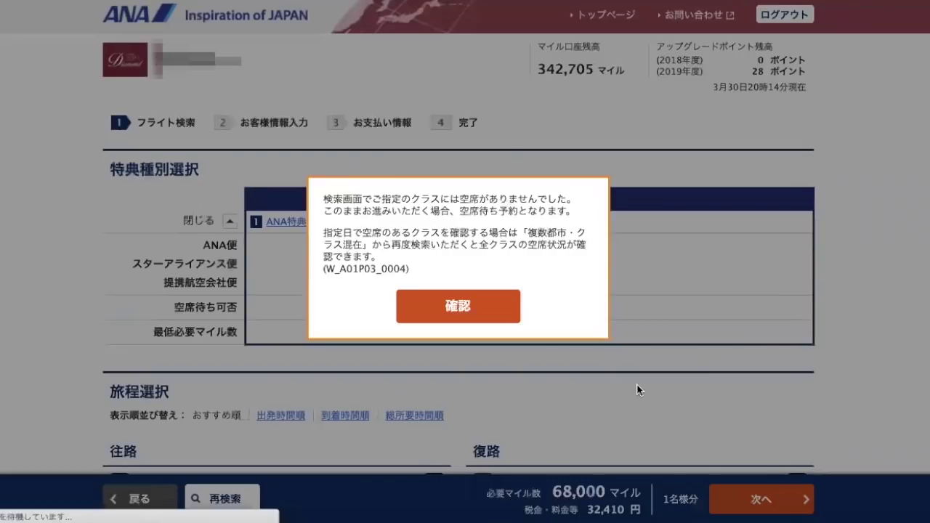
left_click(485, 320)
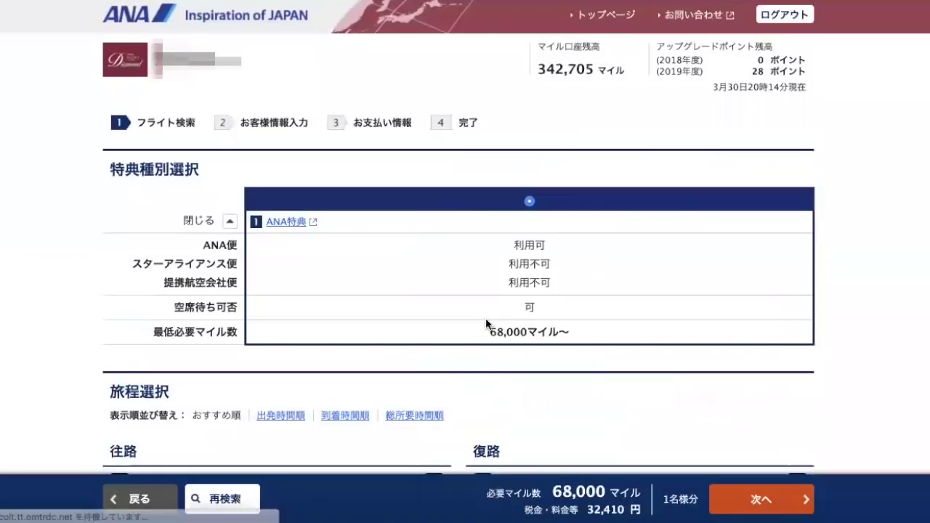
- Examine the business class flights and their seat status for July 27 and August 6
scroll(486, 324, "down", 3)
scroll(363, 298, "down", 8)
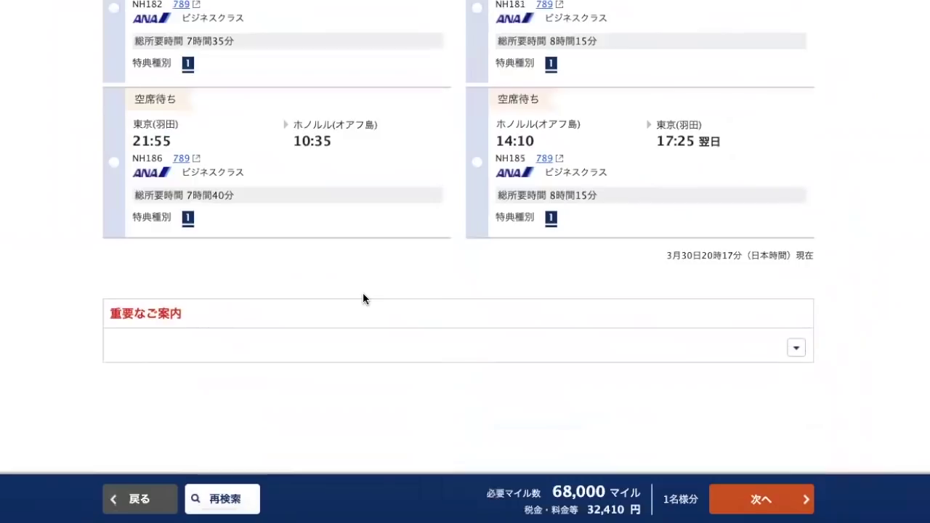
scroll(363, 298, "up", 7)
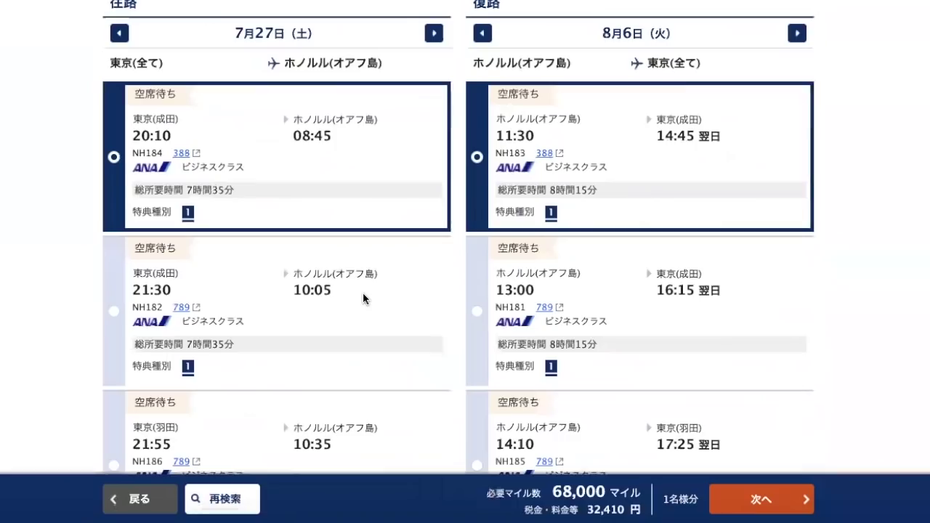
scroll(366, 299, "up", 4)
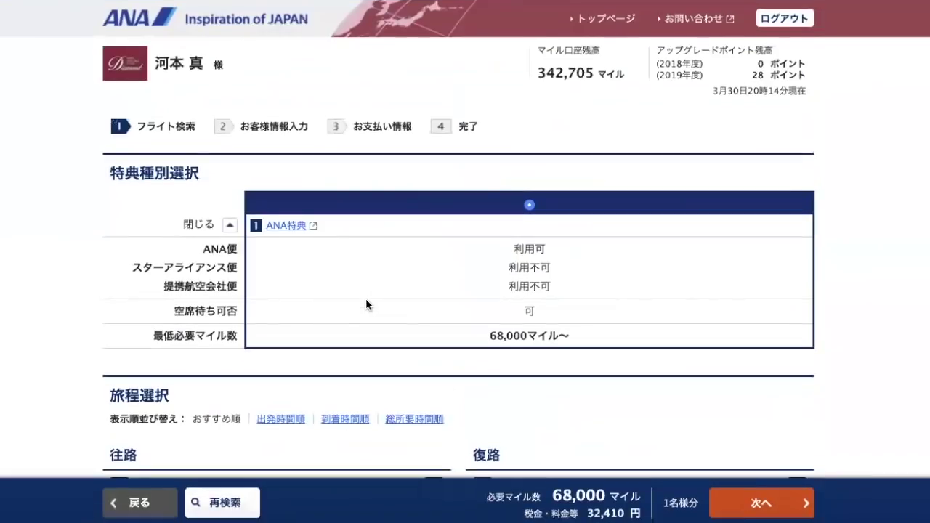
scroll(365, 299, "down", 3)
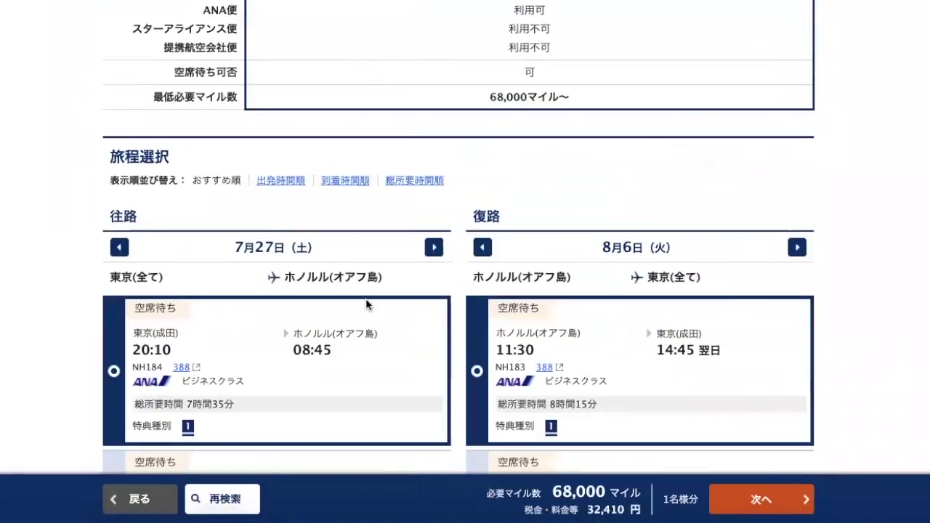
- Rerun the award search with the same dates from the search conditions, then read and acknowledge the availability notice
left_click(216, 506)
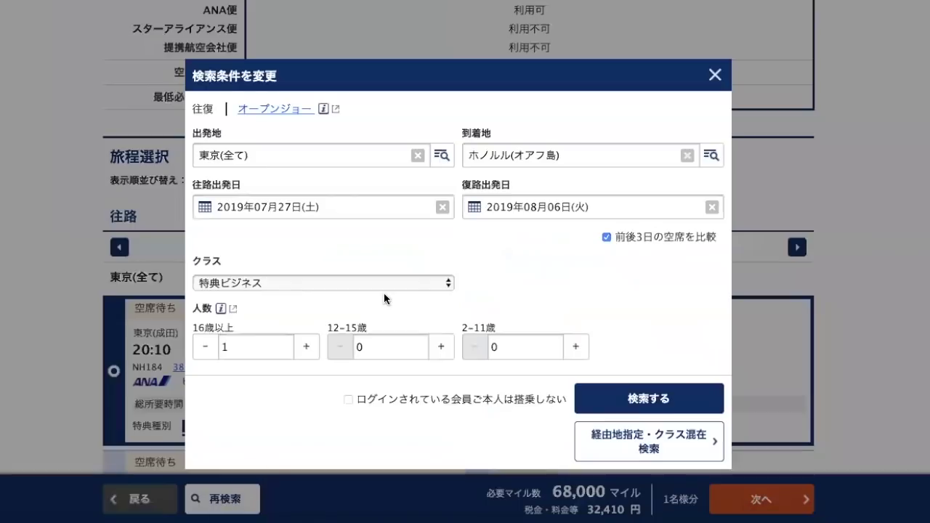
left_click(390, 205)
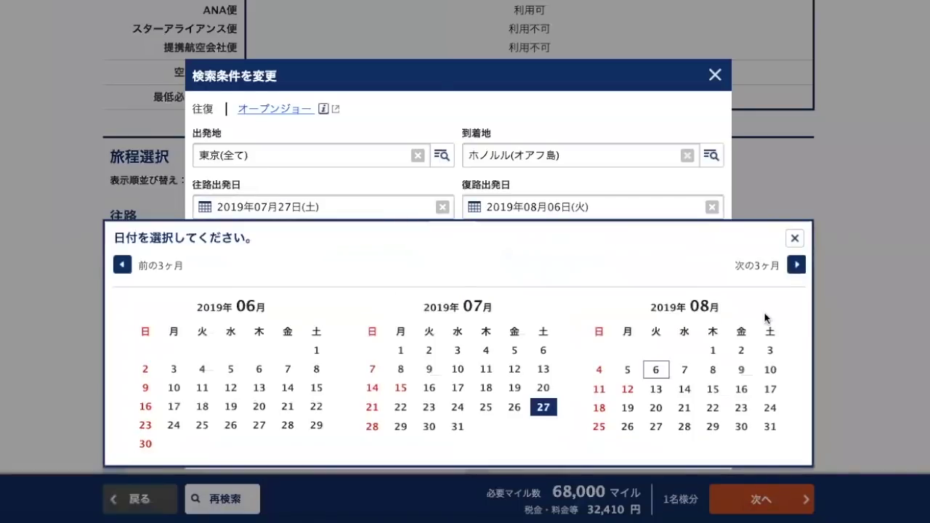
left_click(794, 240)
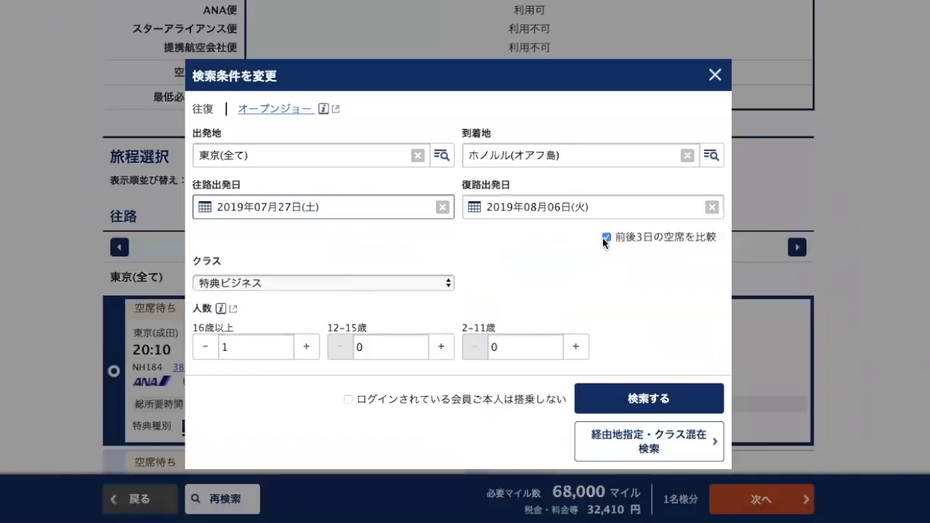
left_click(642, 399)
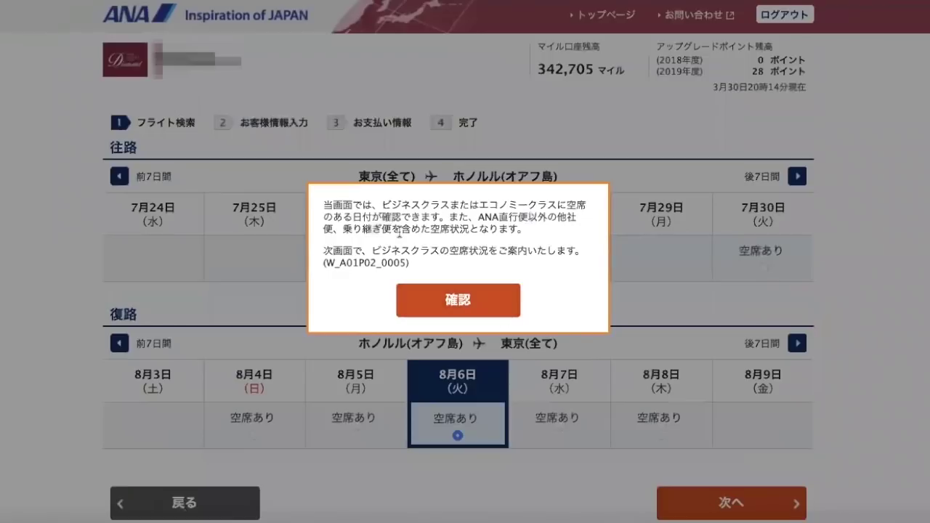
left_click_drag(325, 204, 520, 234)
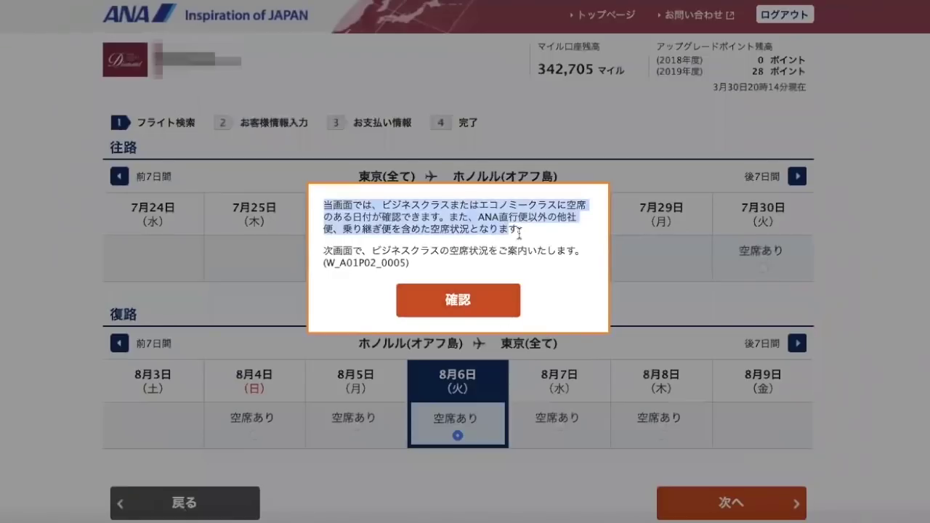
left_click(490, 298)
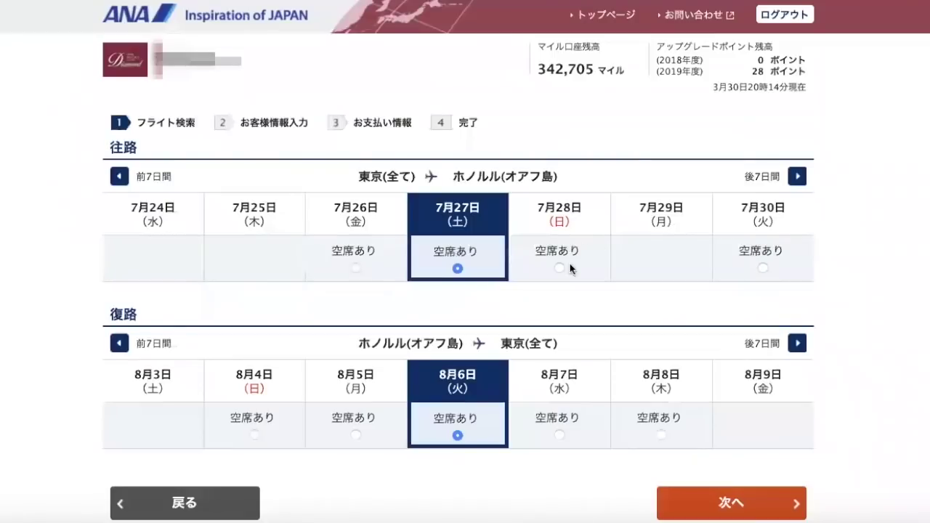
- Choose July 28 outbound and August 5 return in the availability calendar and proceed to the flight selection
left_click(558, 269)
scroll(558, 271, "down", 3)
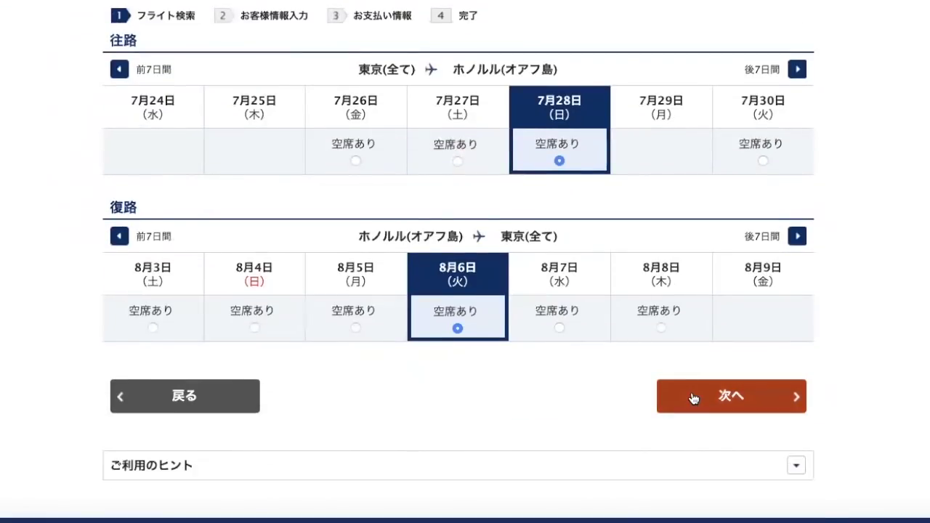
left_click(351, 326)
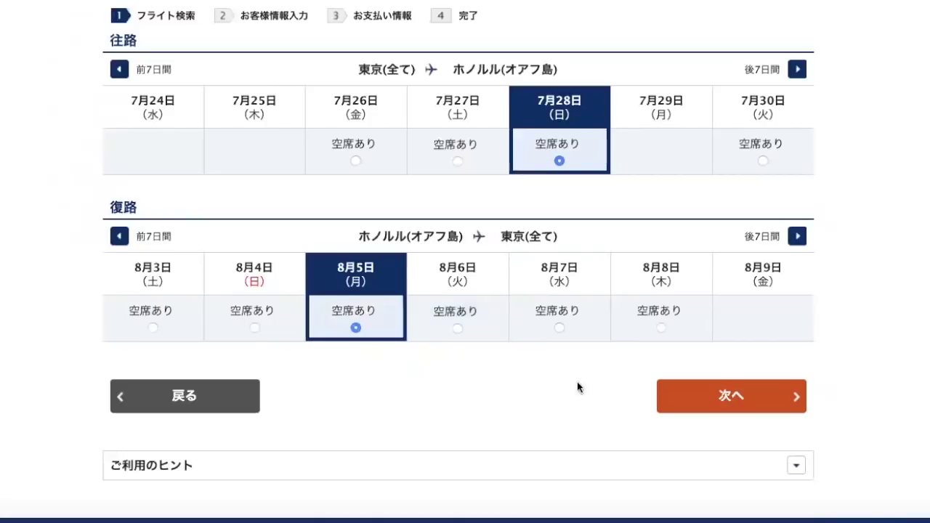
left_click(687, 390)
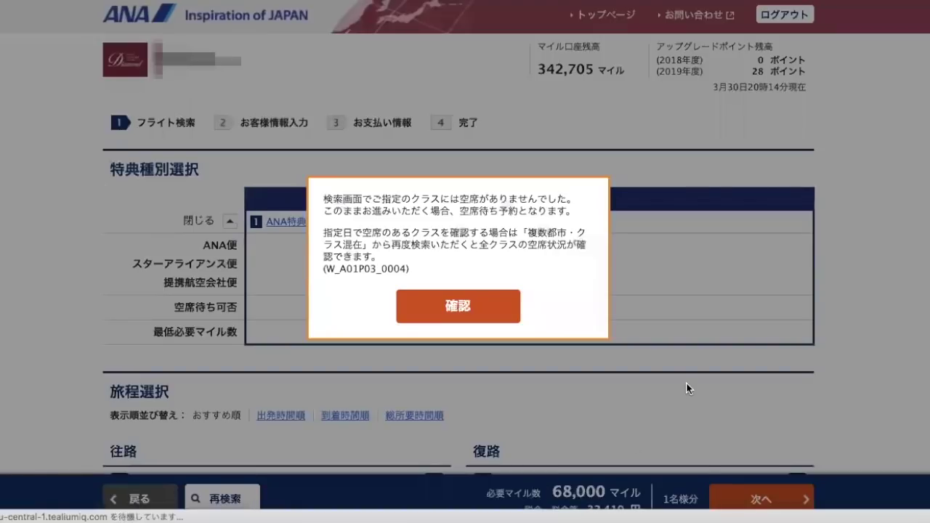
left_click(457, 303)
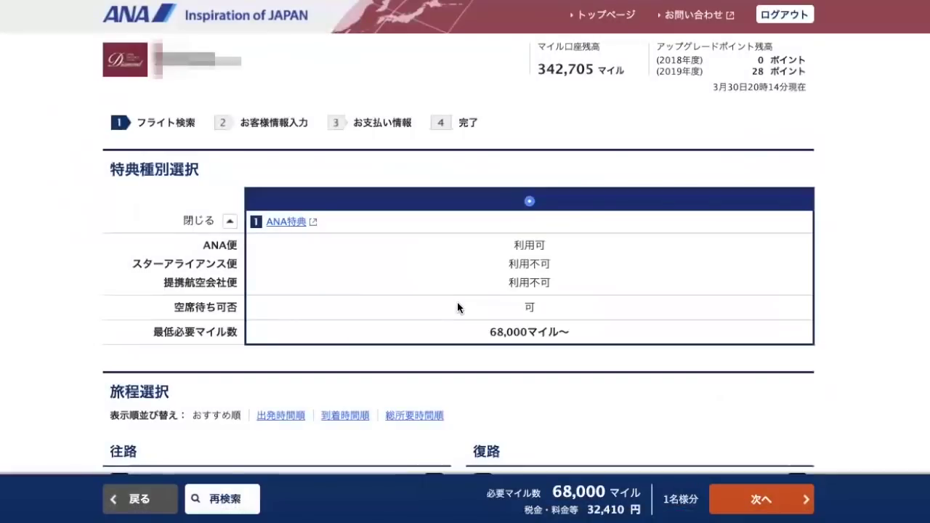
- Examine the business class flights for July 28 and August 5, comparing waitlisted flights with available ones
scroll(458, 301, "down", 2)
scroll(457, 302, "down", 4)
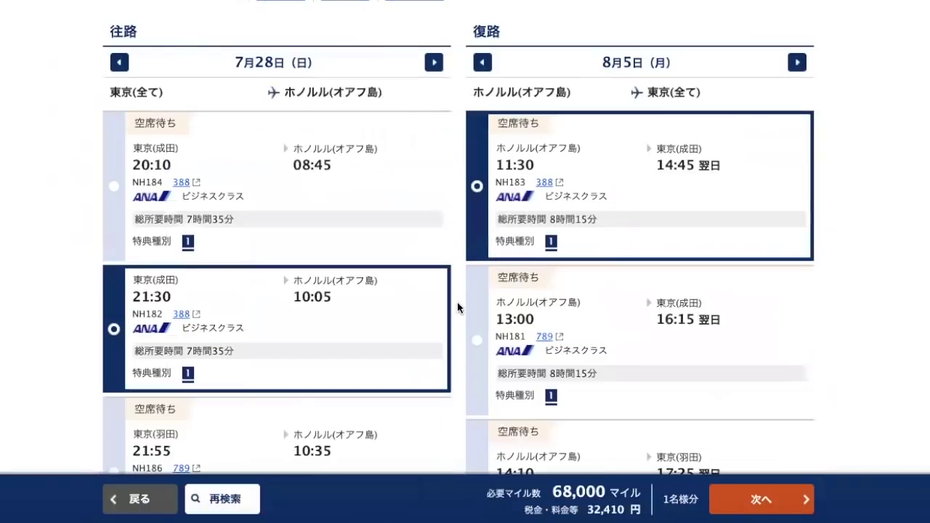
scroll(545, 327, "down", 3)
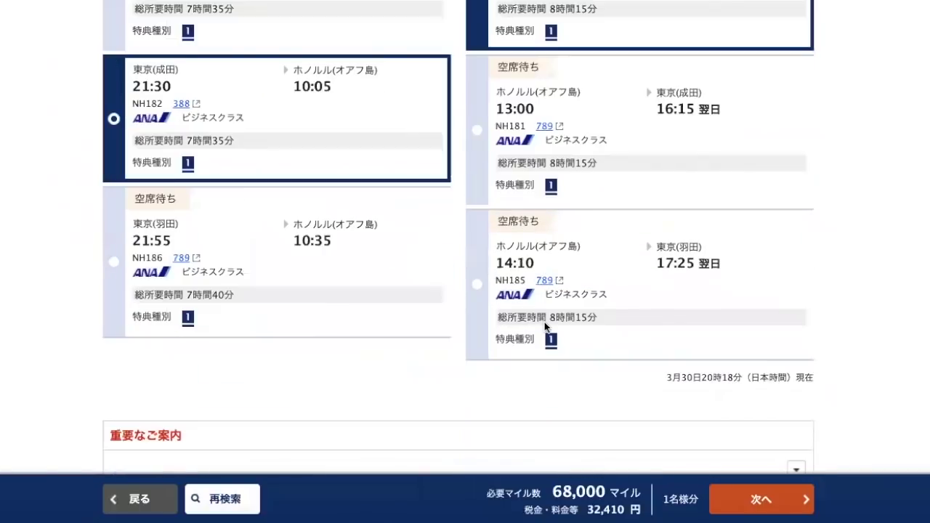
scroll(442, 282, "up", 2)
left_click_drag(334, 289, 147, 186)
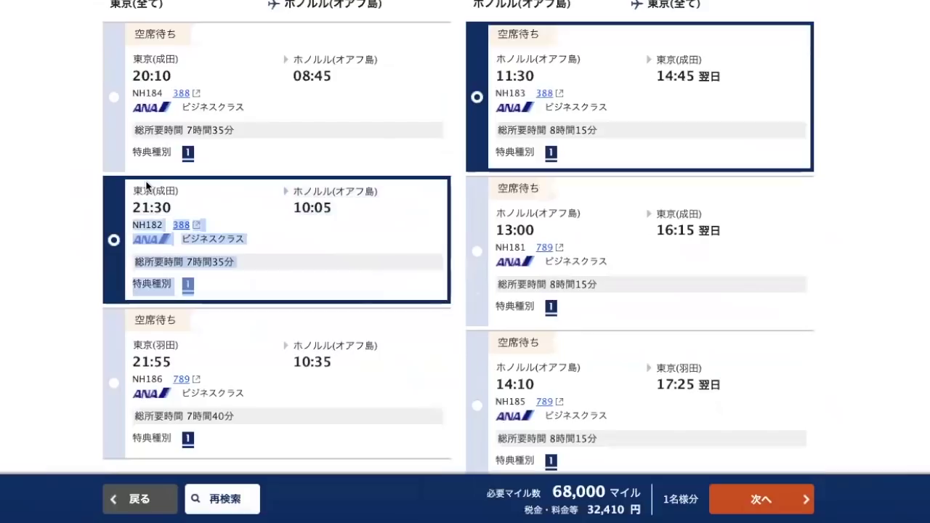
left_click(218, 211)
scroll(315, 241, "up", 3)
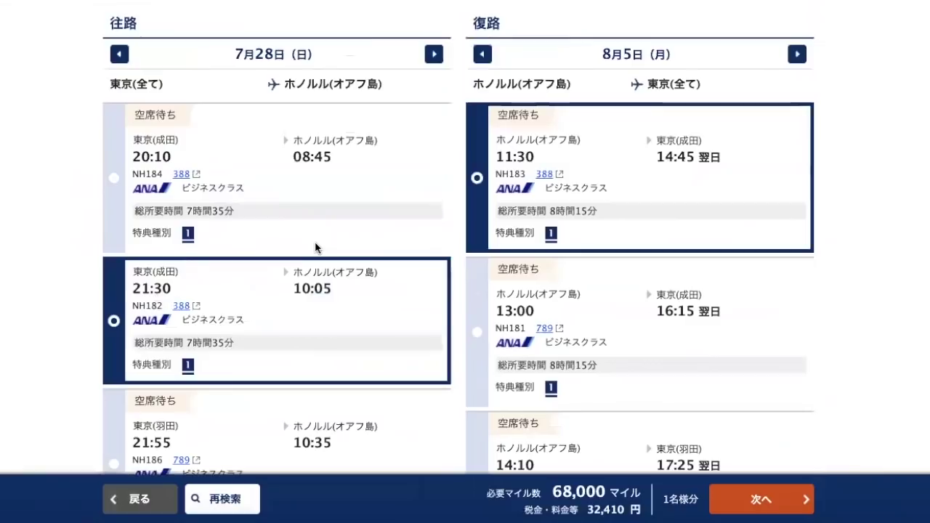
scroll(353, 245, "up", 1)
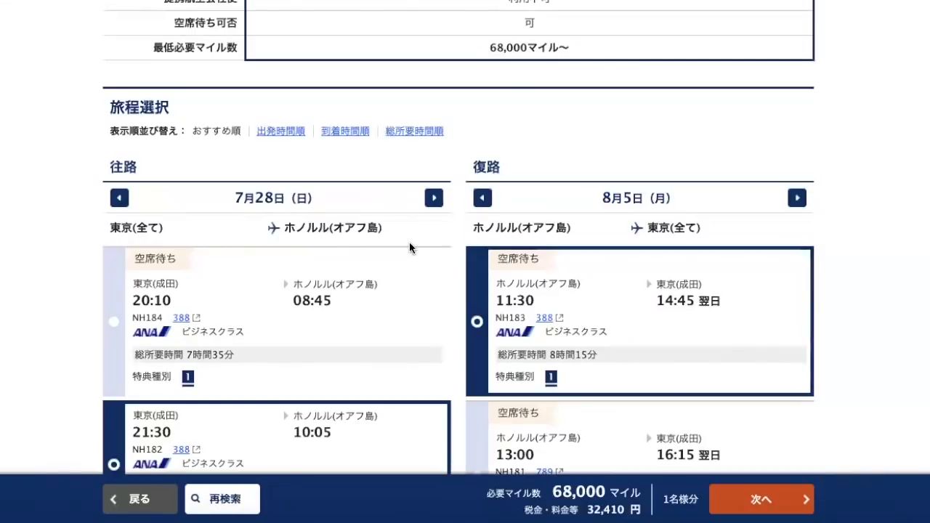
- Try to show the return flights one day before August 5, then reopen the international award ticket search
left_click(484, 200)
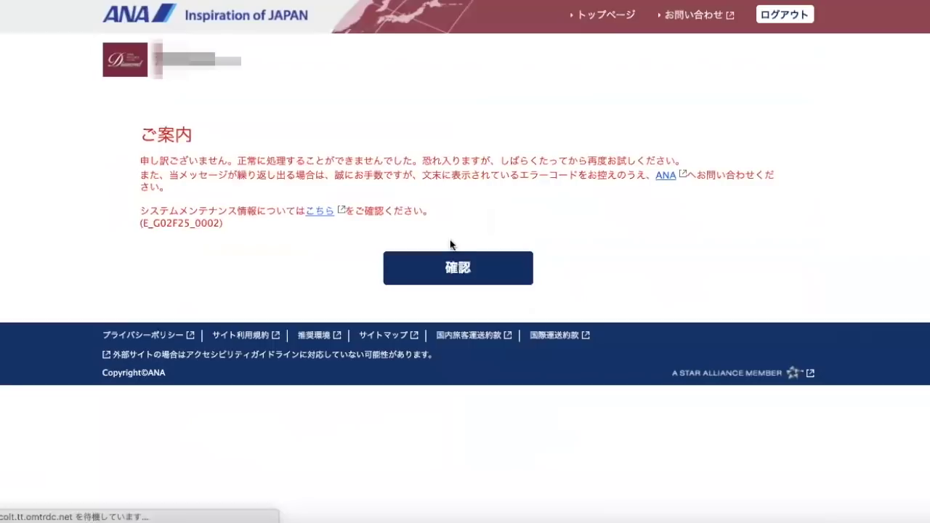
left_click(442, 264)
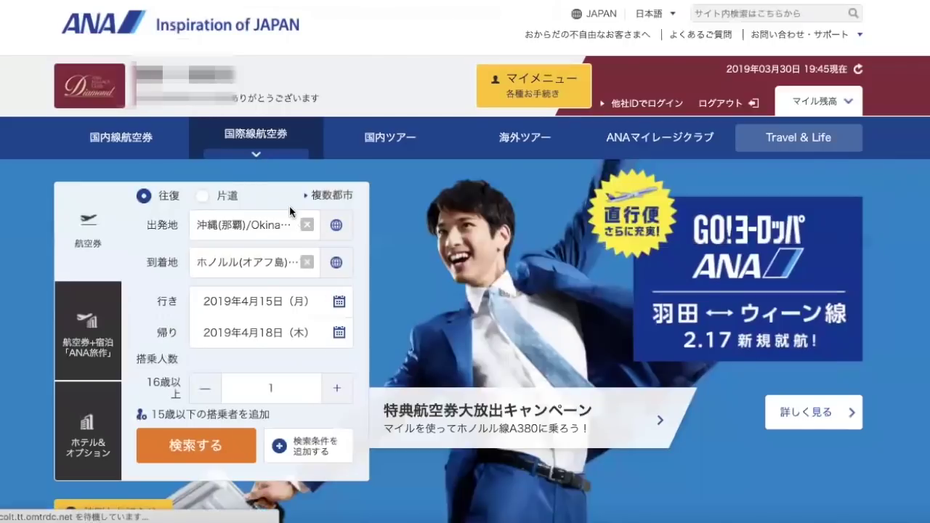
left_click(255, 156)
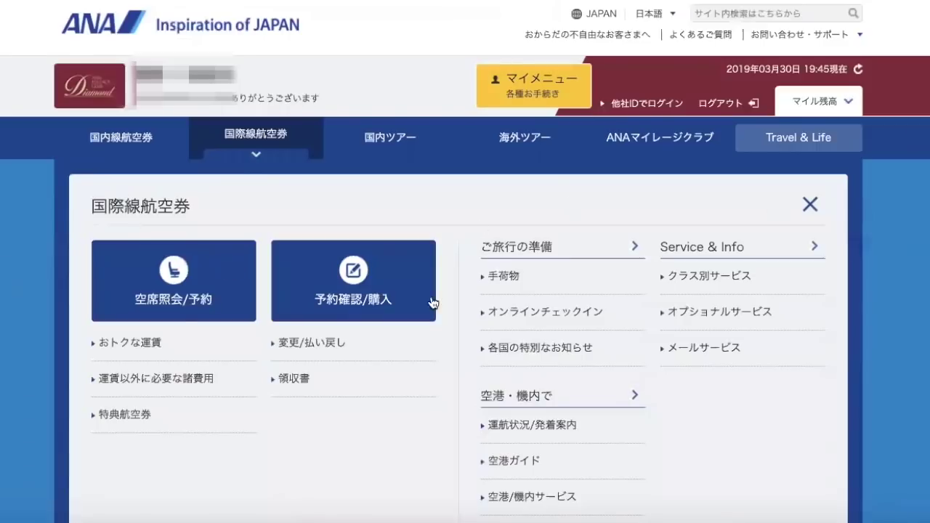
left_click(135, 419)
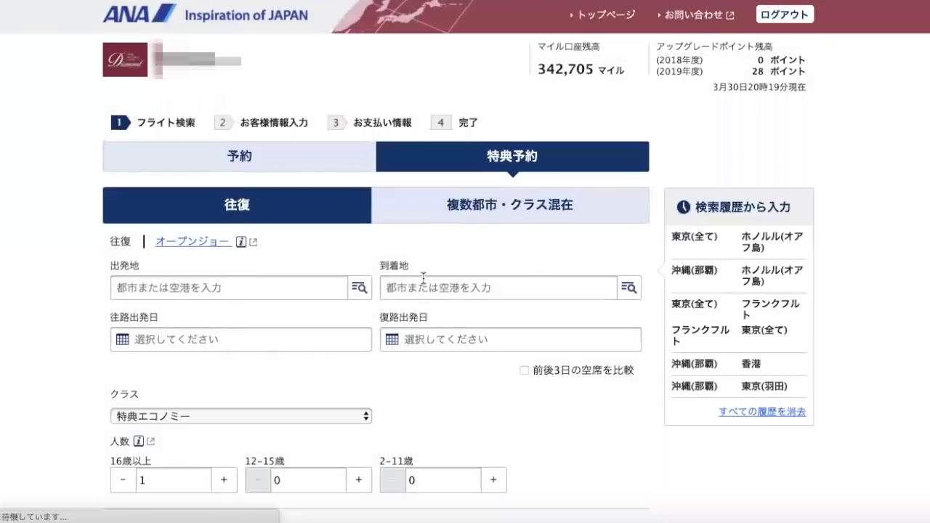
- Fill in the Tokyo (all) to Honolulu route from the search history and set July 28 outbound and August 6 return, 2019
left_click(698, 243)
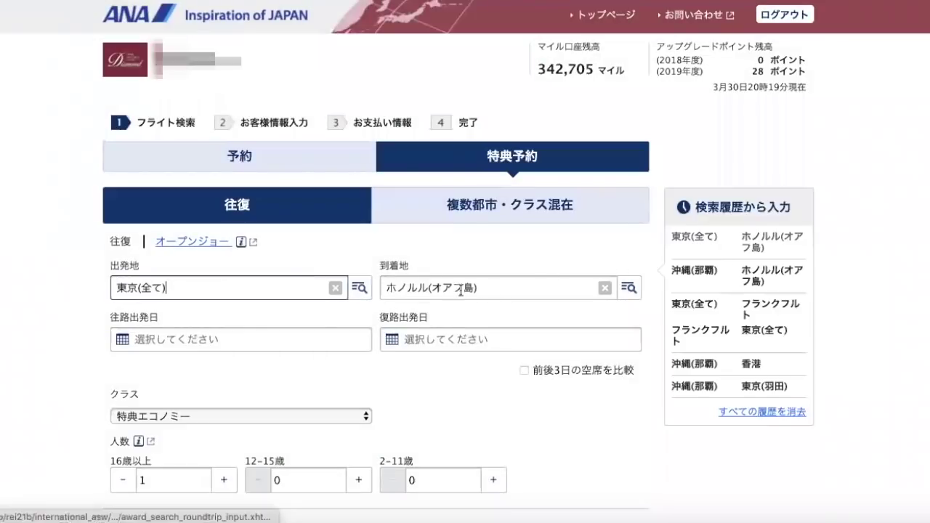
left_click(316, 334)
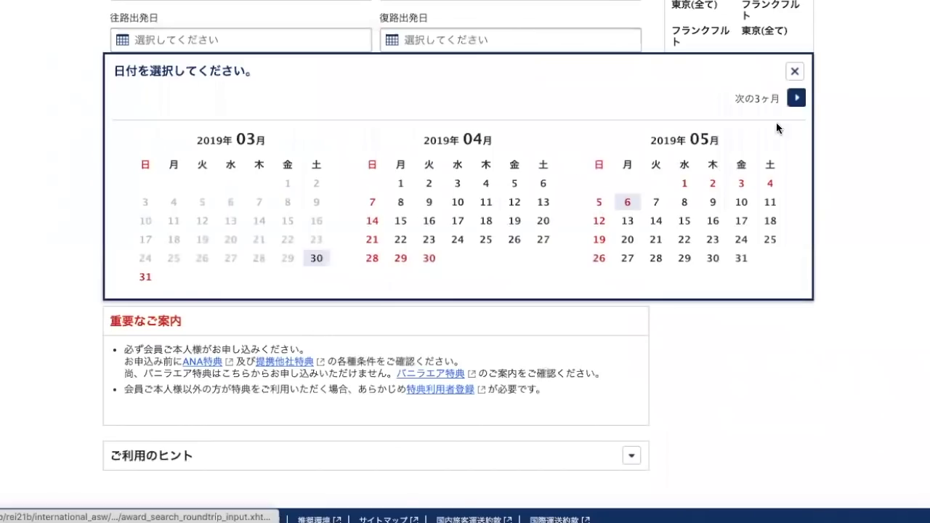
double_click(797, 98)
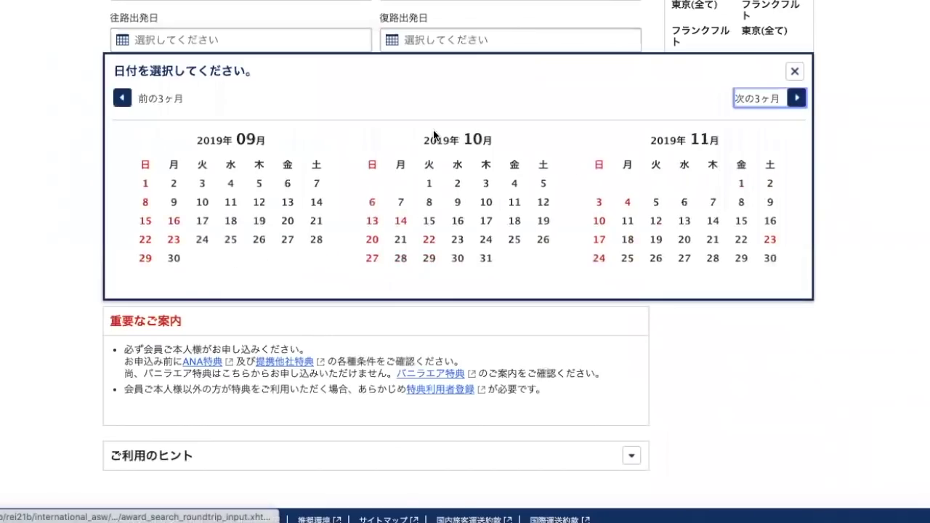
left_click(123, 98)
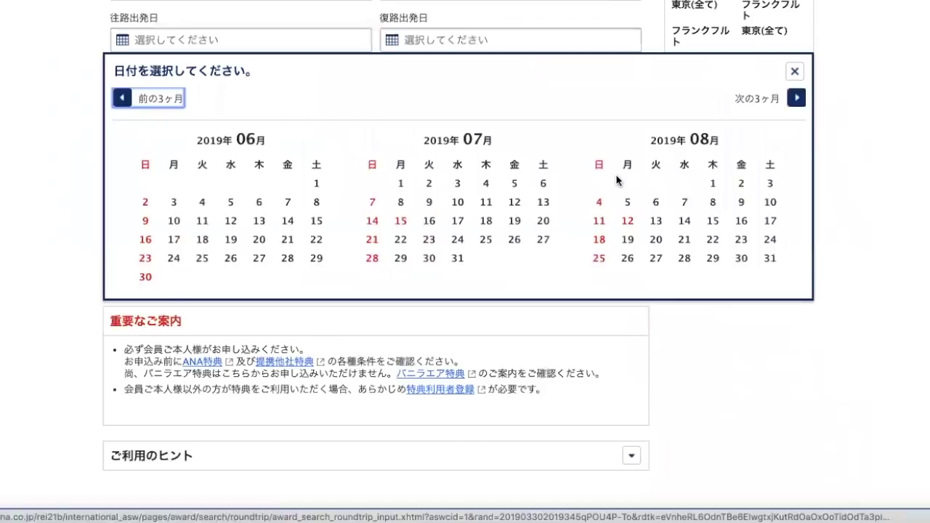
left_click(373, 258)
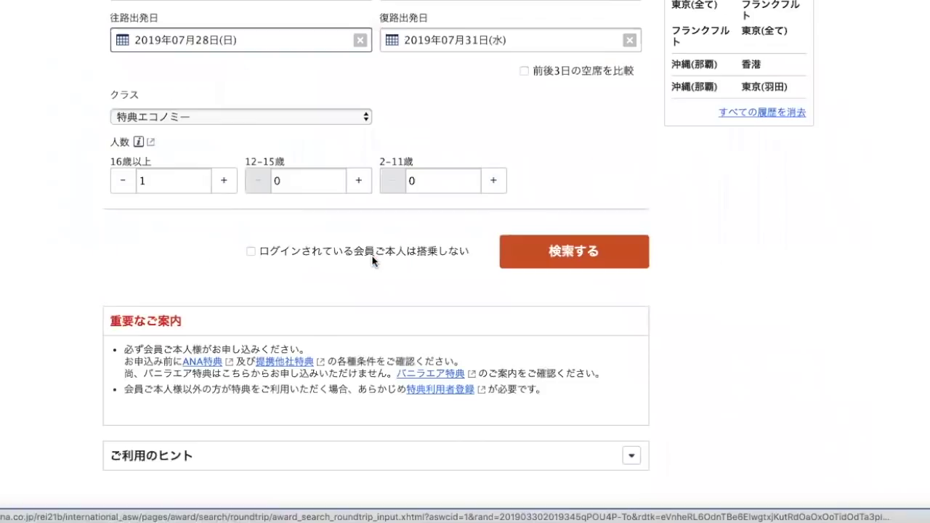
left_click(482, 39)
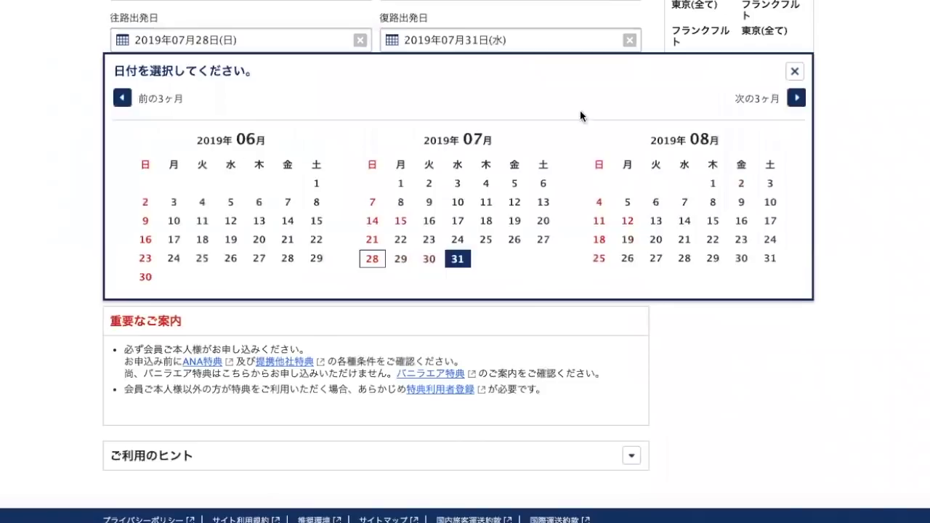
left_click(649, 203)
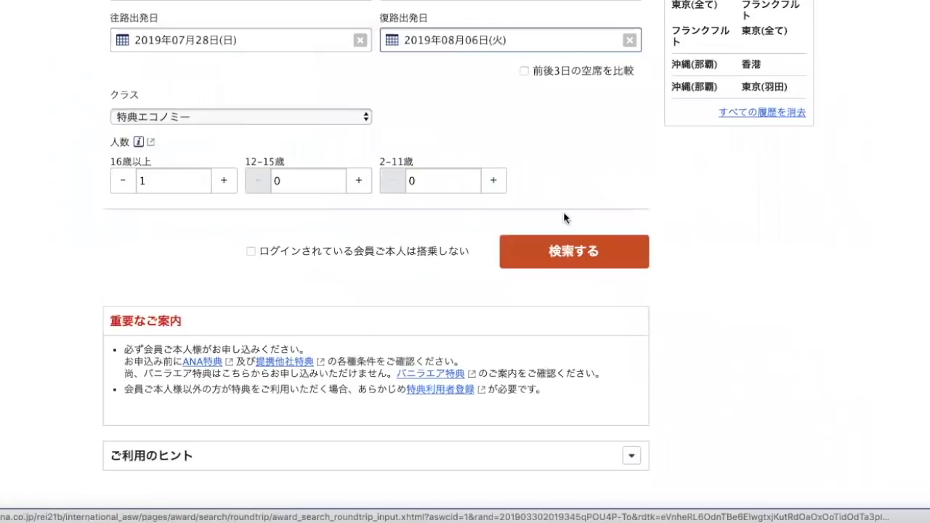
- Set the class to award business (特典ビジネス) and run the search for July 28 and August 6
scroll(564, 217, "up", 2)
left_click(316, 200)
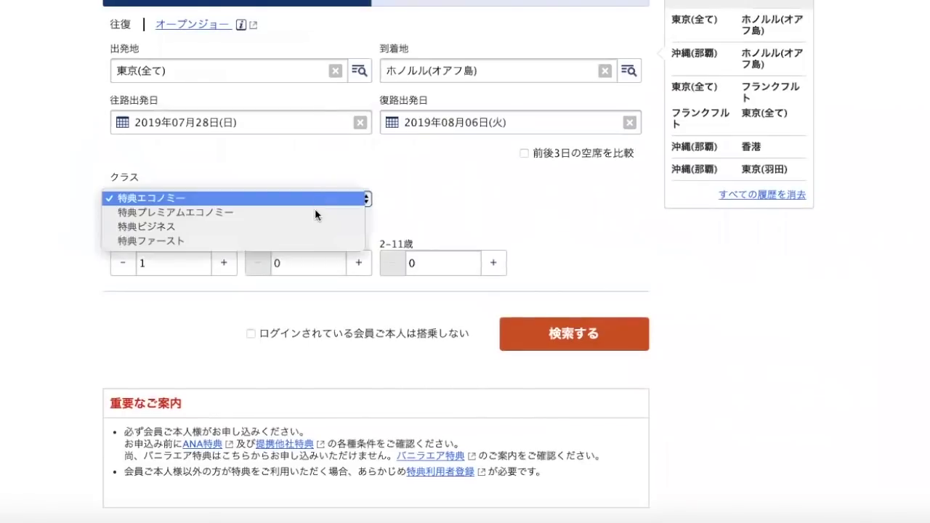
left_click(315, 226)
left_click(520, 330)
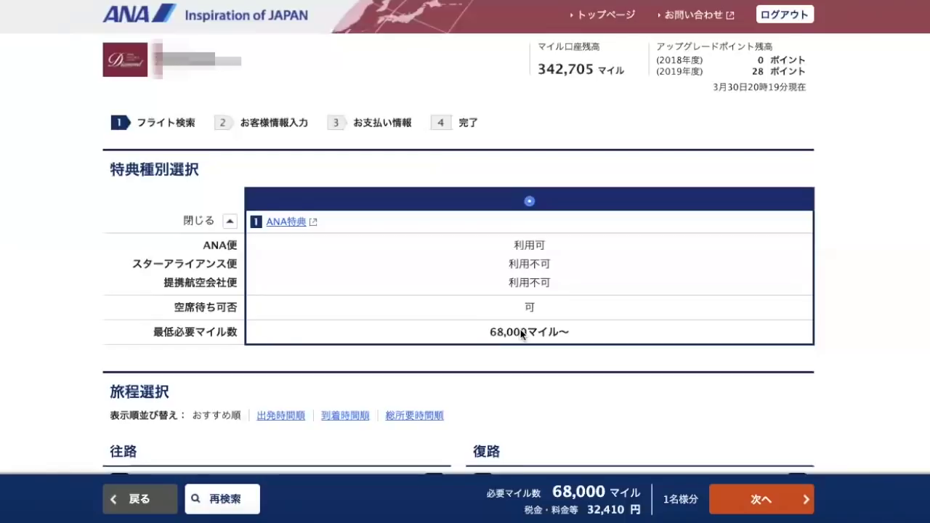
- Examine the seat status of the business class flights for July 28 and August 6
scroll(521, 333, "down", 5)
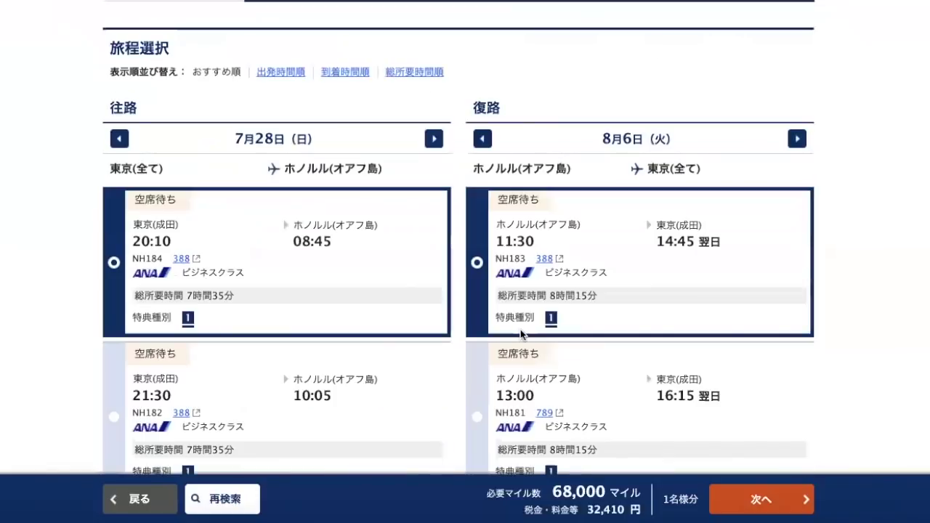
scroll(520, 331, "down", 5)
scroll(468, 299, "up", 7)
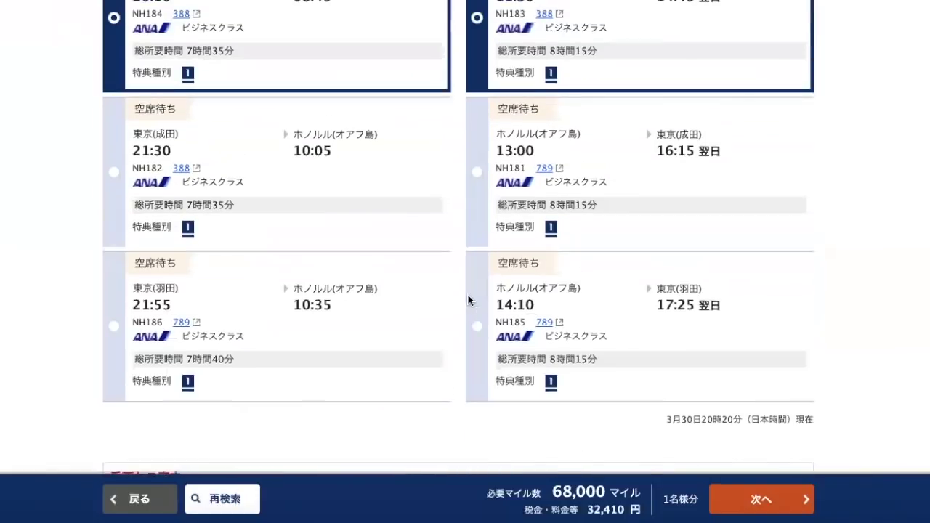
scroll(479, 292, "up", 1)
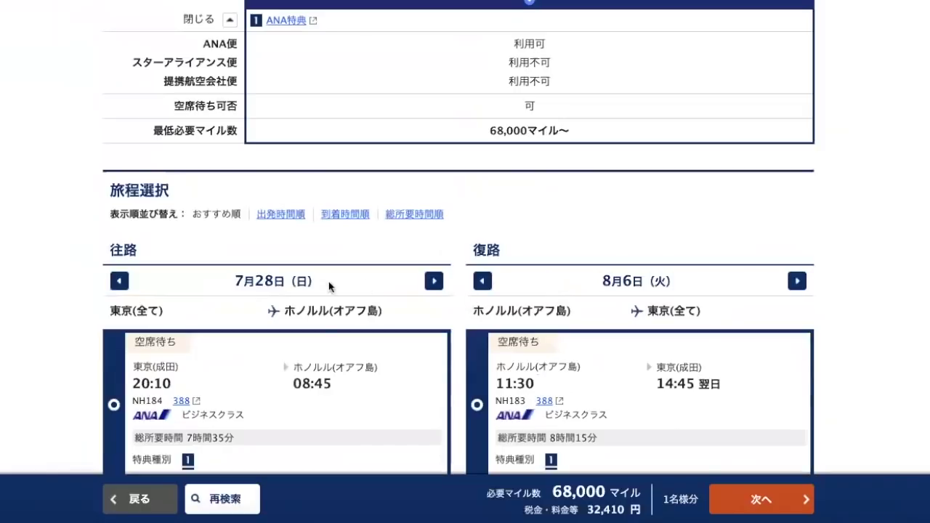
- Move the outbound date back to July 27 and check the seat status of its flights
left_click(118, 281)
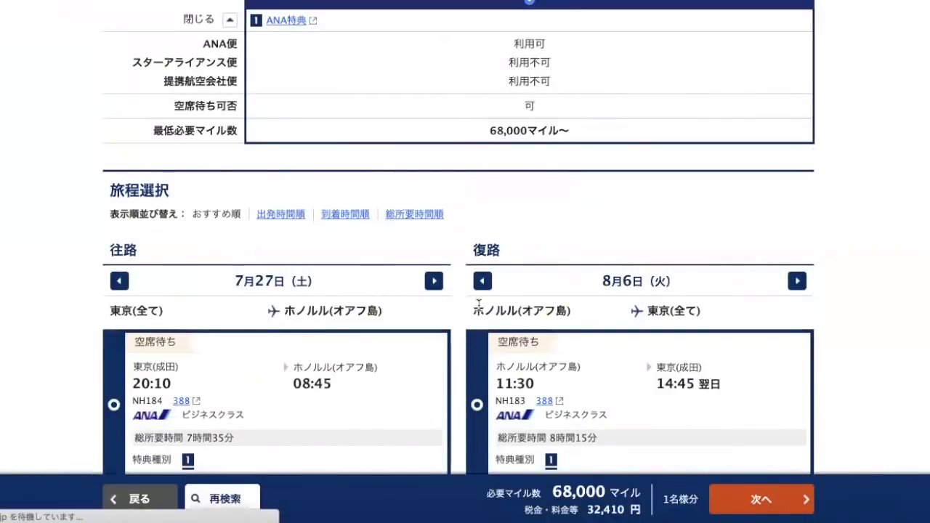
scroll(453, 322, "down", 6)
scroll(453, 326, "up", 4)
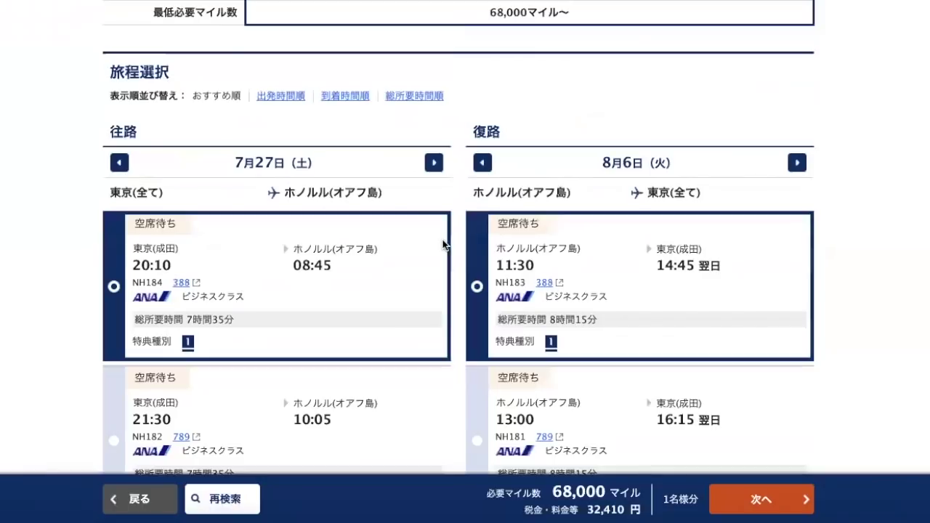
- Try to show the outbound flights one day before July 27, then return to the international award ticket search
left_click(119, 163)
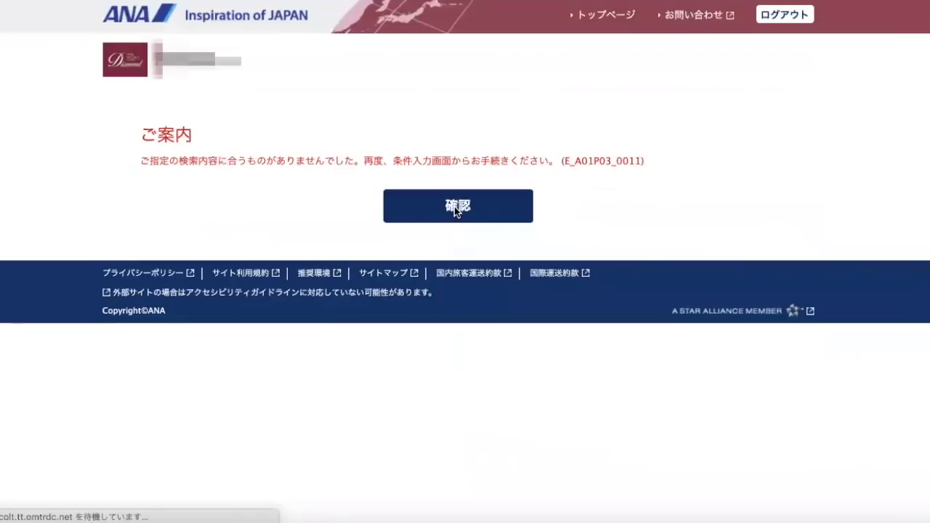
left_click(454, 206)
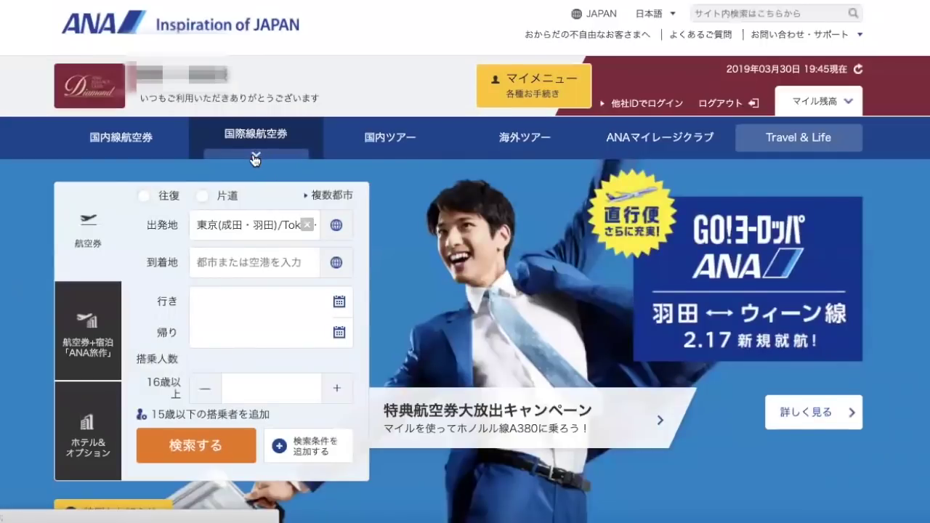
left_click(254, 156)
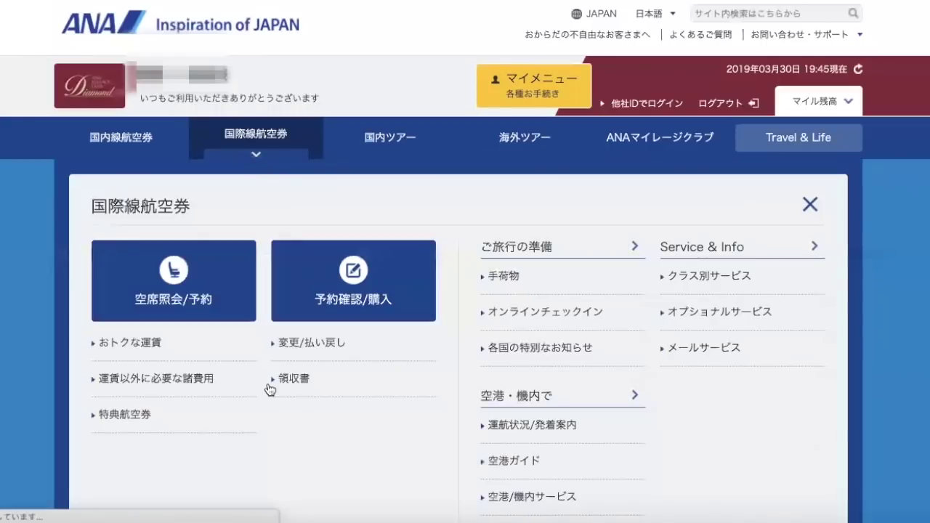
left_click(144, 415)
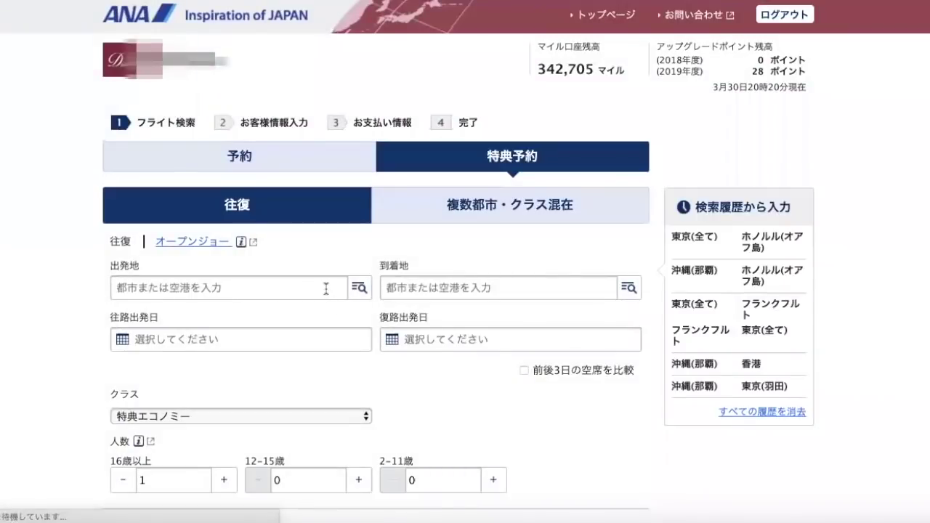
- Reuse the Tokyo (all) to Honolulu route from the search history and set July 29 outbound and August 7 return, 2019
left_click(691, 237)
left_click(325, 340)
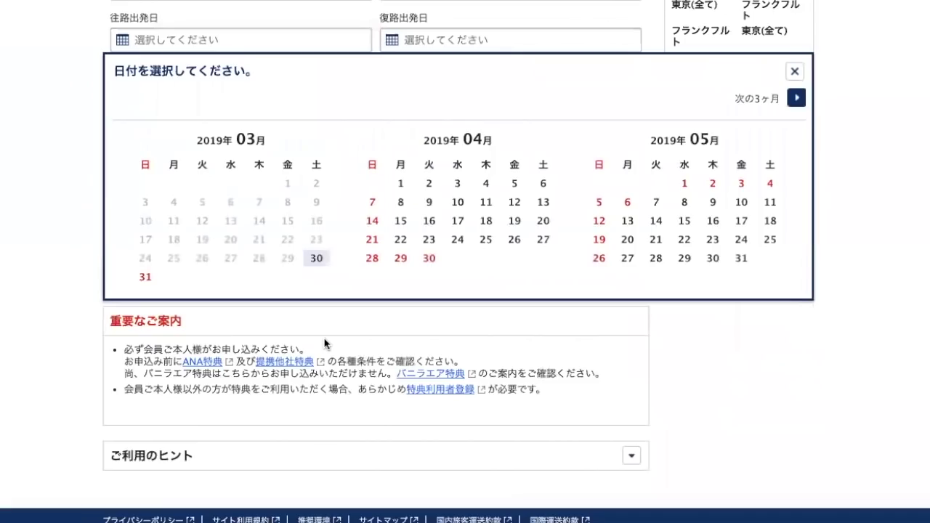
left_click(796, 97)
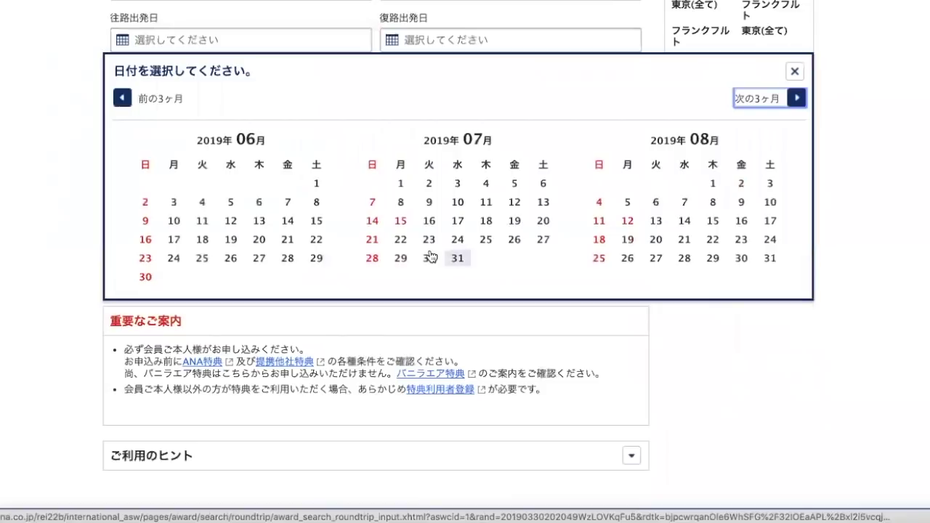
left_click(401, 258)
left_click(474, 40)
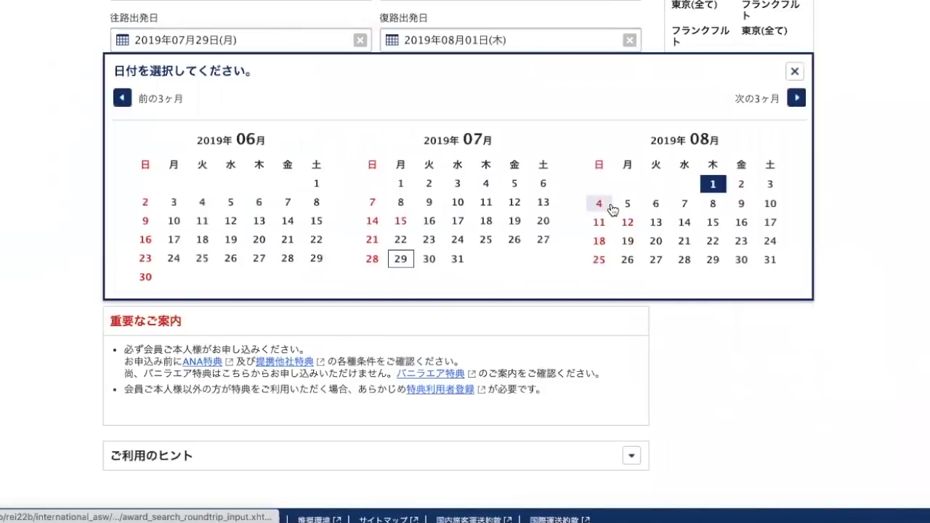
left_click(686, 203)
- Choose award business (特典ビジネス) as the class and search for July 29 and August 7
scroll(520, 226, "up", 3)
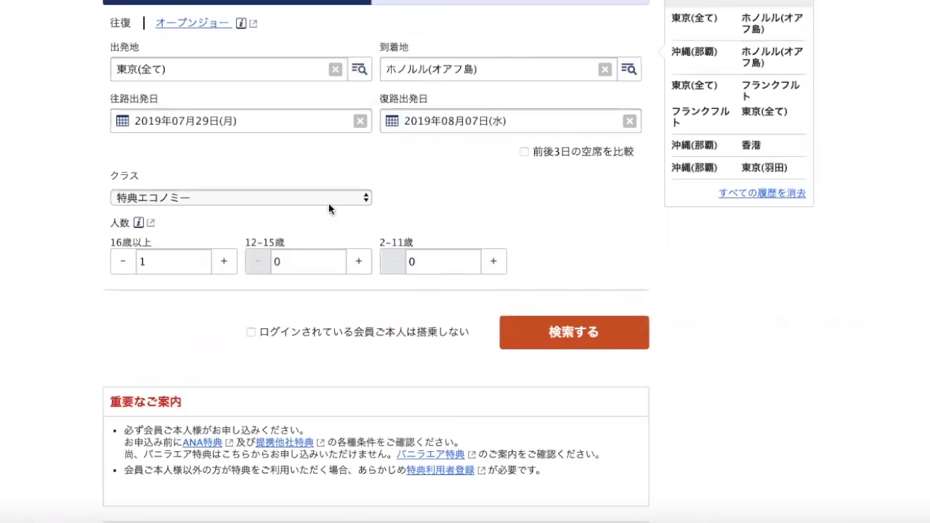
left_click(329, 204)
left_click(327, 225)
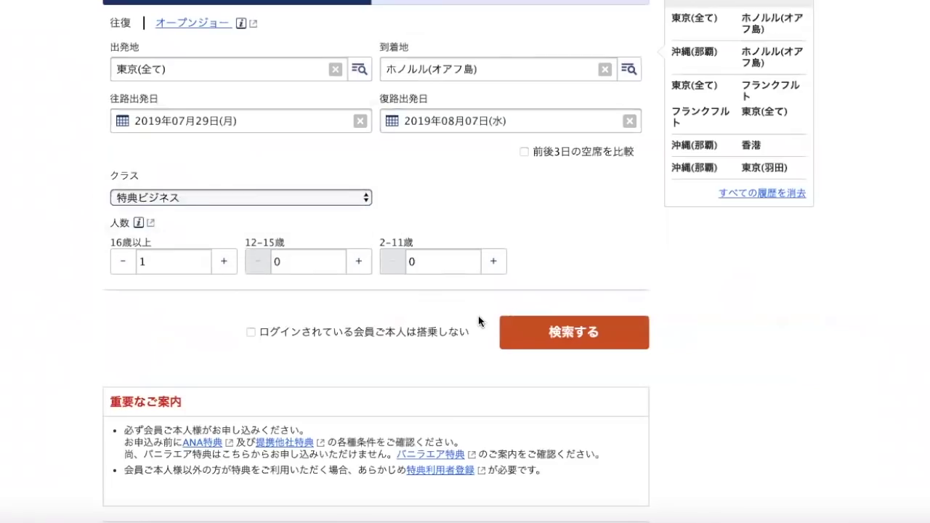
scroll(480, 321, "up", 1)
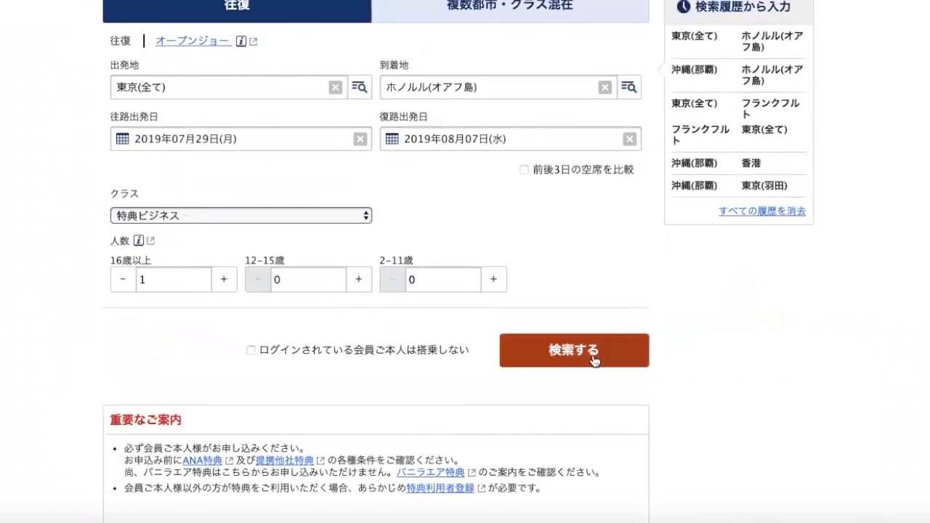
left_click(593, 356)
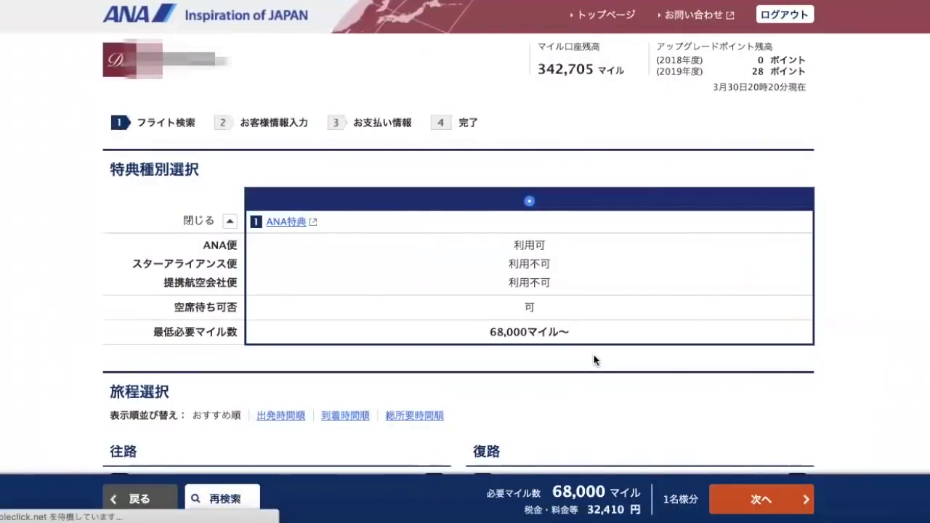
- Examine the business class flights for July 29 and August 7, checking their seat status, required miles and taxes
scroll(593, 360, "down", 1)
scroll(594, 360, "down", 6)
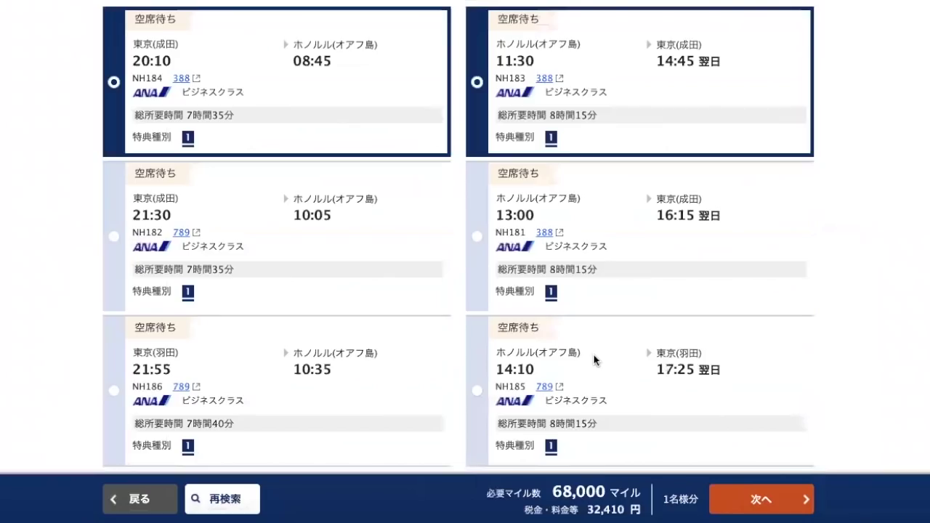
scroll(594, 359, "down", 2)
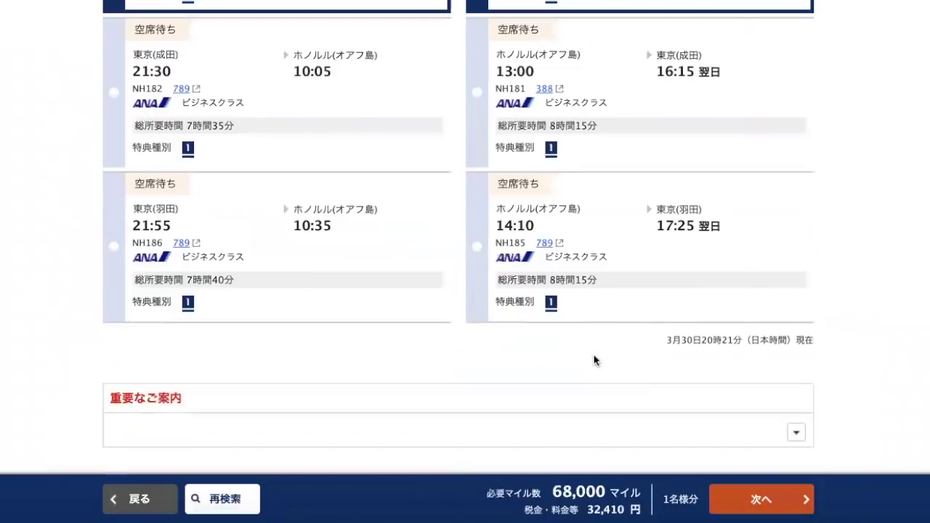
scroll(594, 360, "up", 4)
scroll(594, 360, "up", 3)
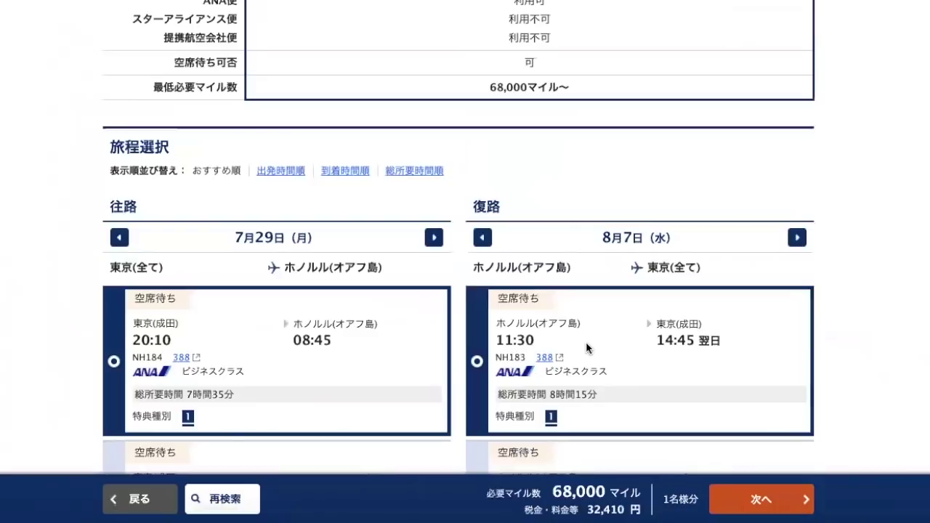
scroll(586, 349, "down", 8)
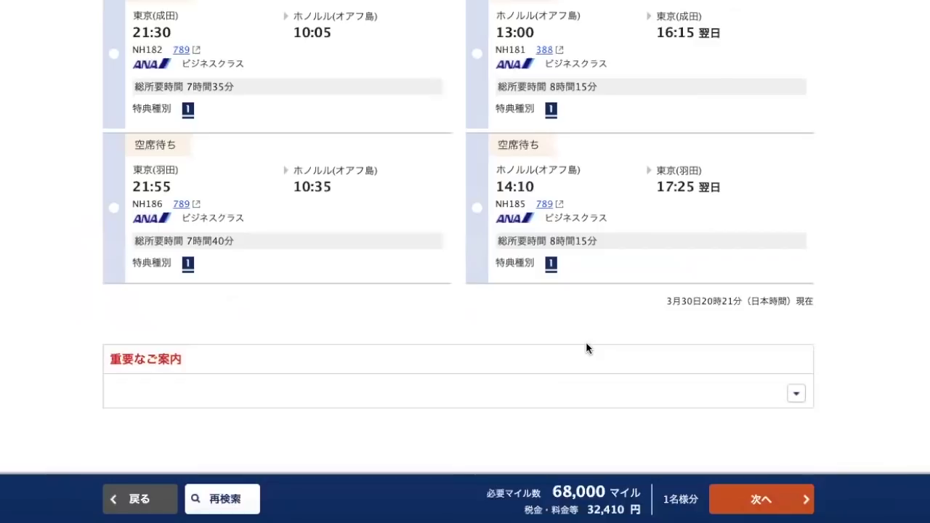
scroll(581, 370, "down", 1)
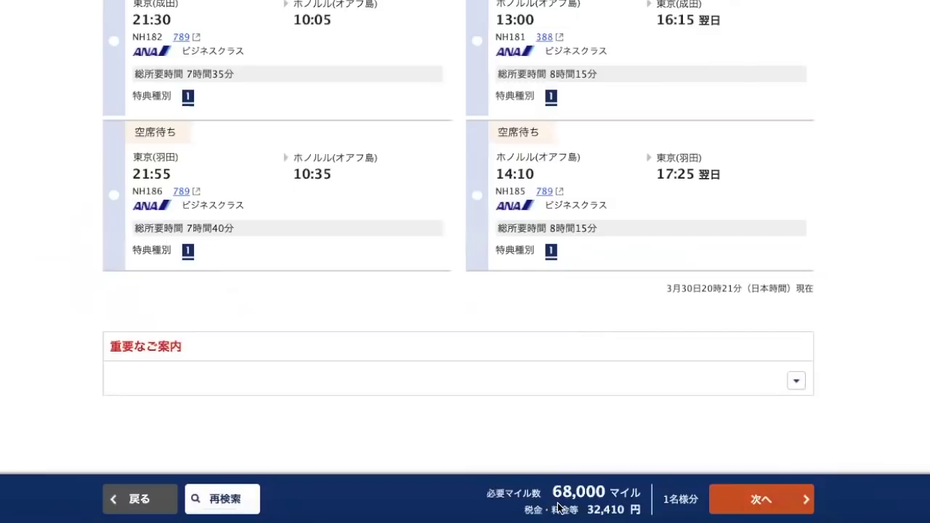
- Open the Dashboard calculator, multiply the required 68,000 miles by 1.7, and return to the flight results
key("F12")
left_click(277, 213)
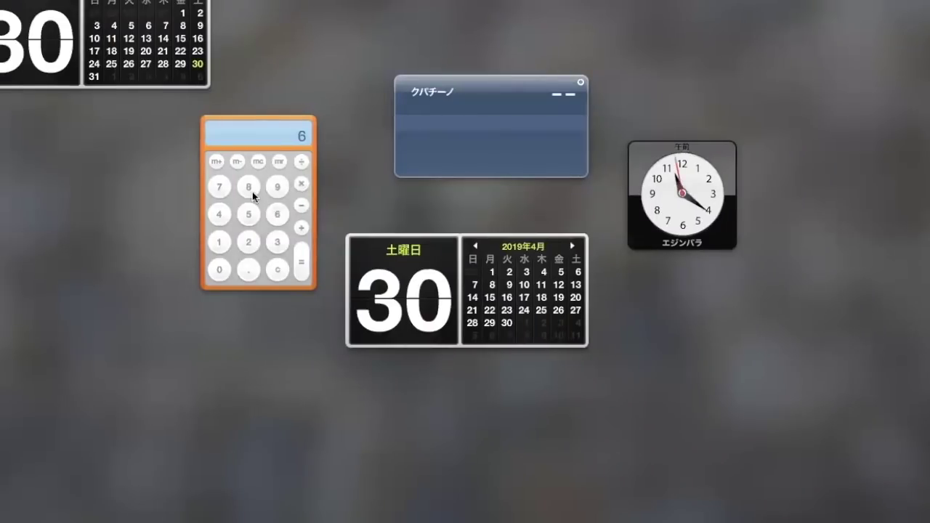
left_click(250, 195)
triple_click(218, 270)
left_click(302, 181)
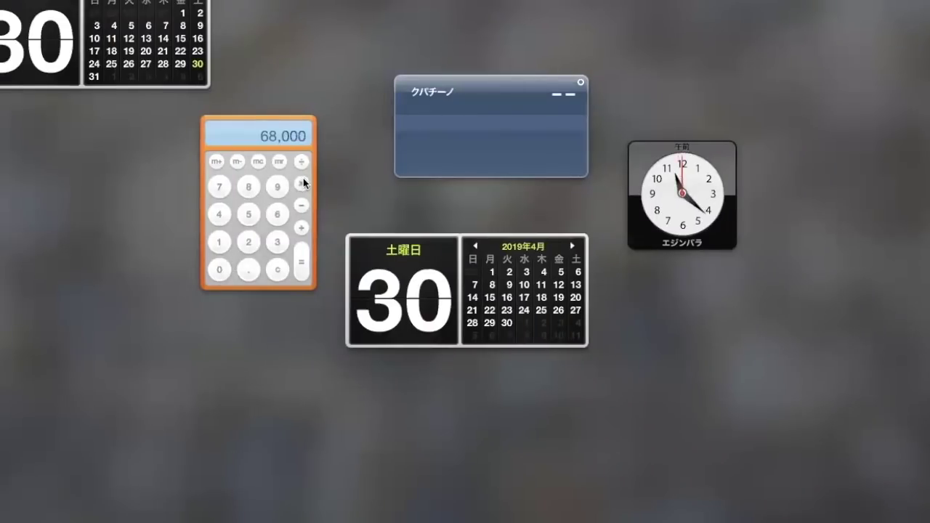
left_click(222, 251)
left_click(244, 271)
left_click(220, 187)
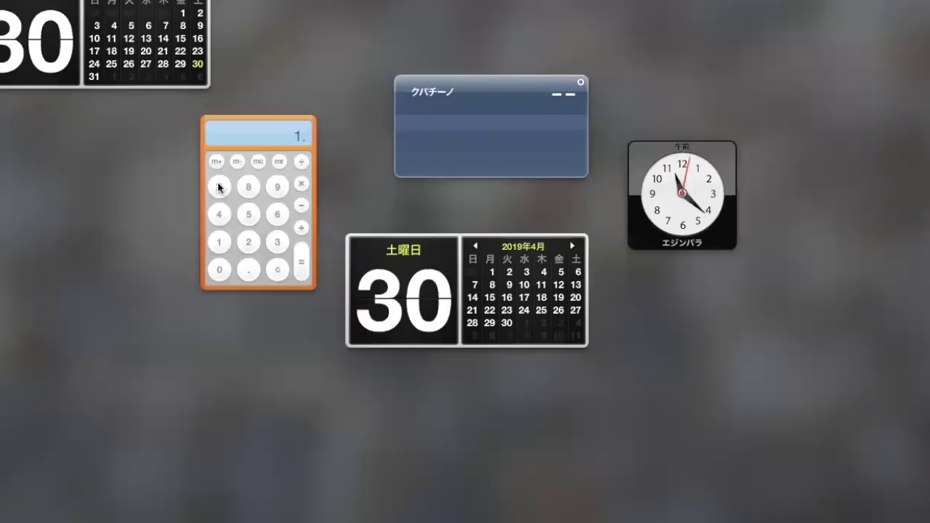
left_click(306, 250)
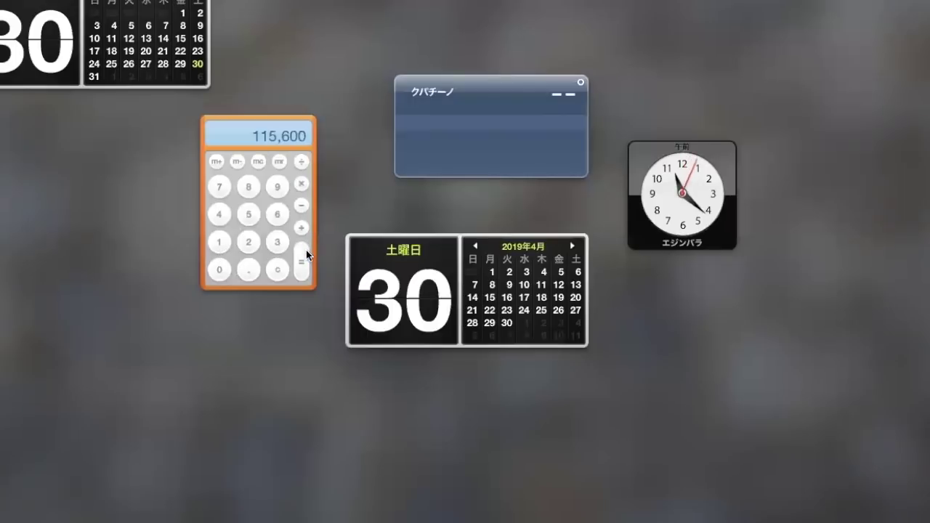
key("F12")
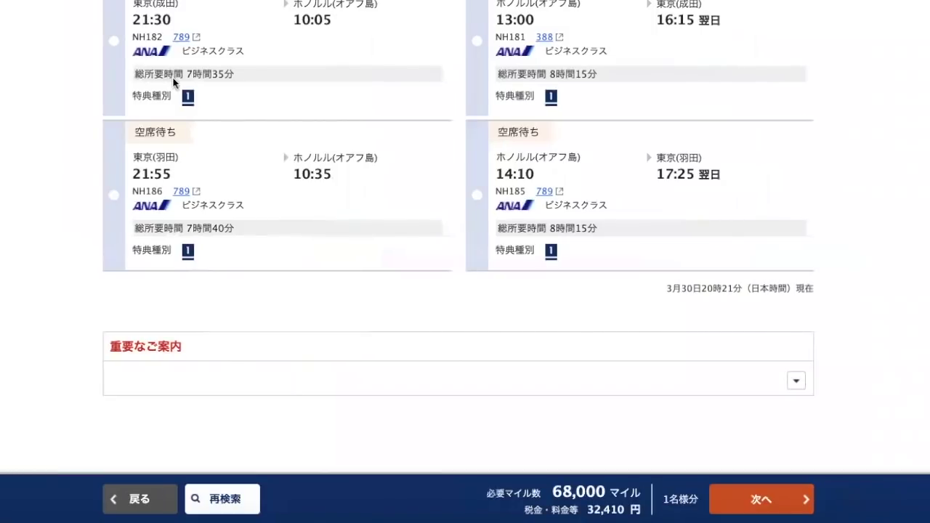
scroll(118, 10, "right", 2)
key("F12")
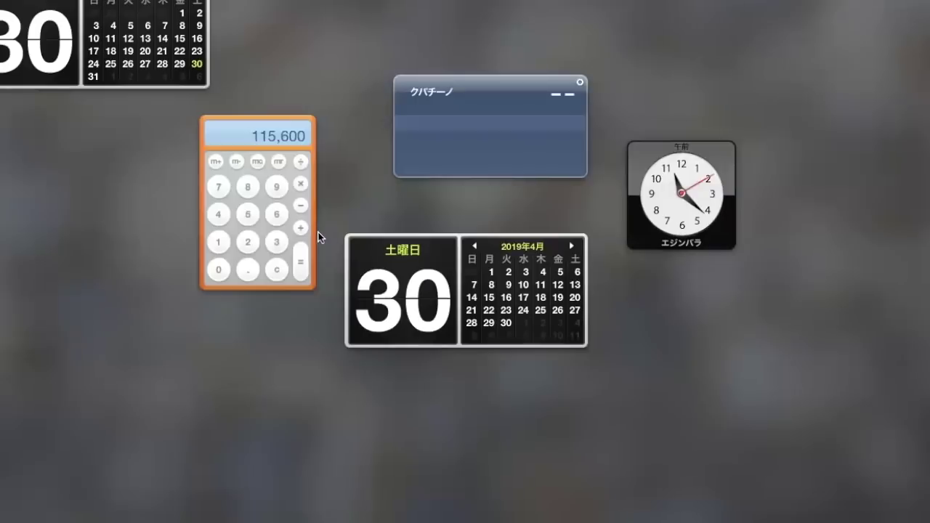
left_click(276, 243)
left_click(248, 242)
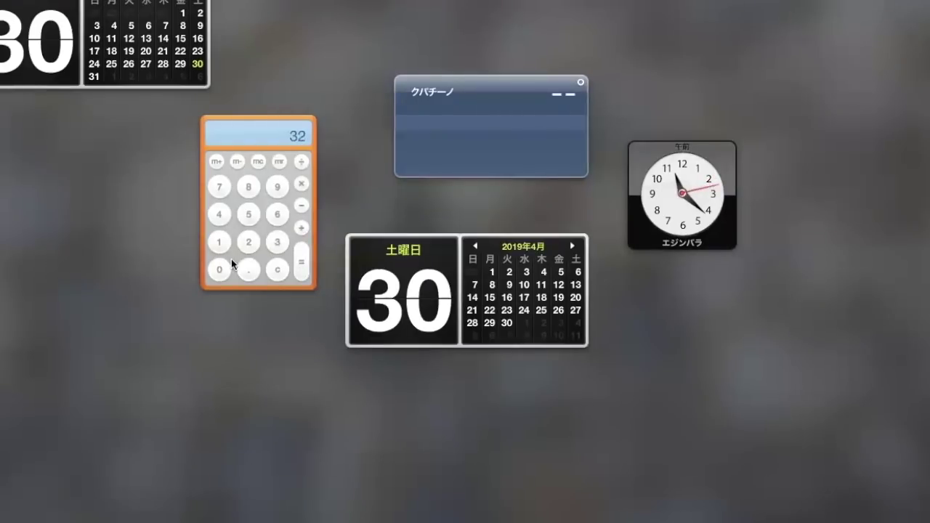
triple_click(219, 270)
left_click(288, 261)
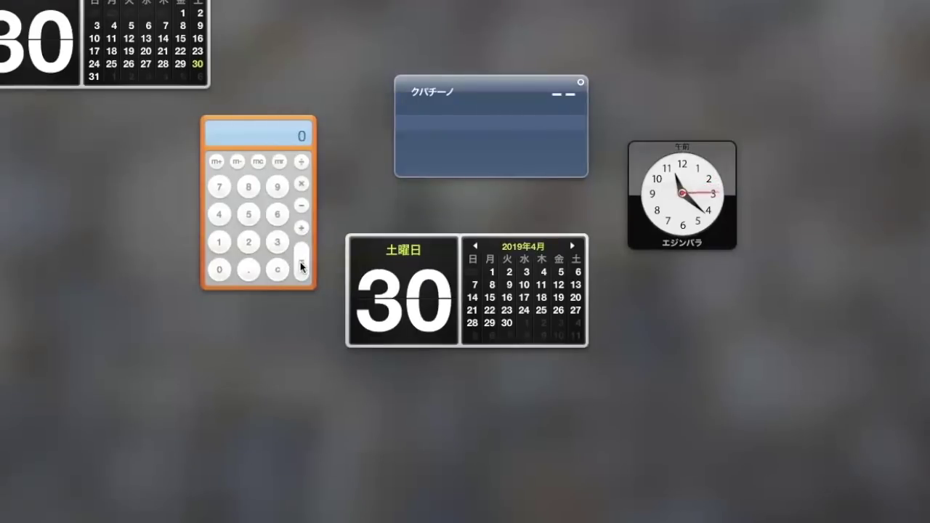
key("F12")
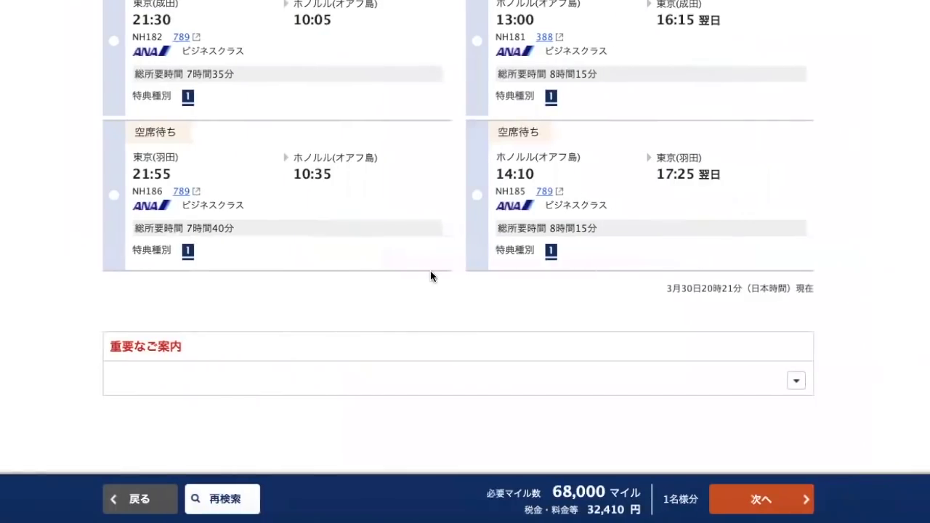
- Try to show the outbound flights one day before July 29, then return to the award search form
scroll(431, 274, "up", 2)
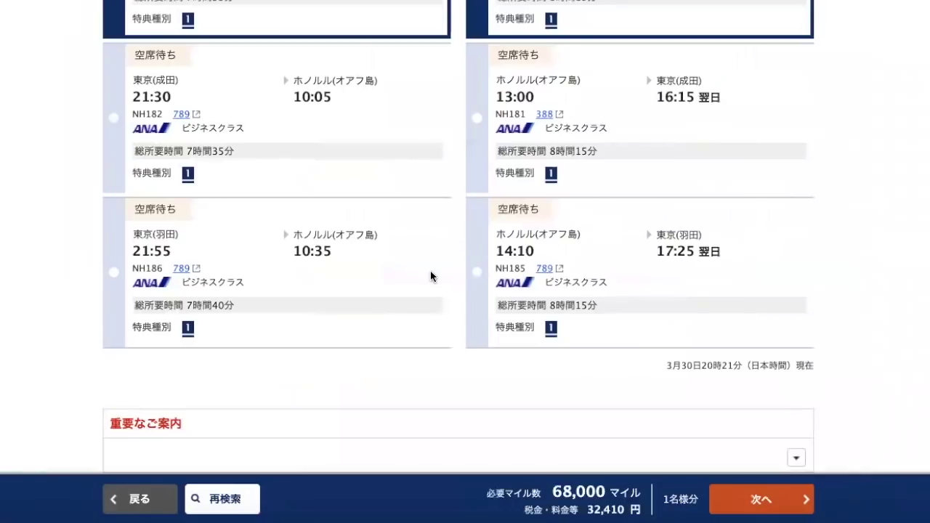
scroll(431, 276, "up", 3)
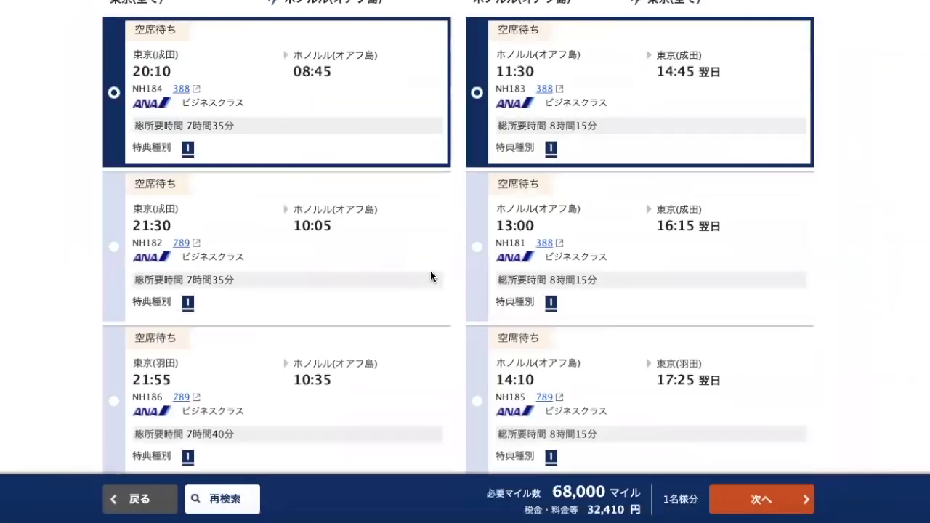
scroll(431, 276, "up", 3)
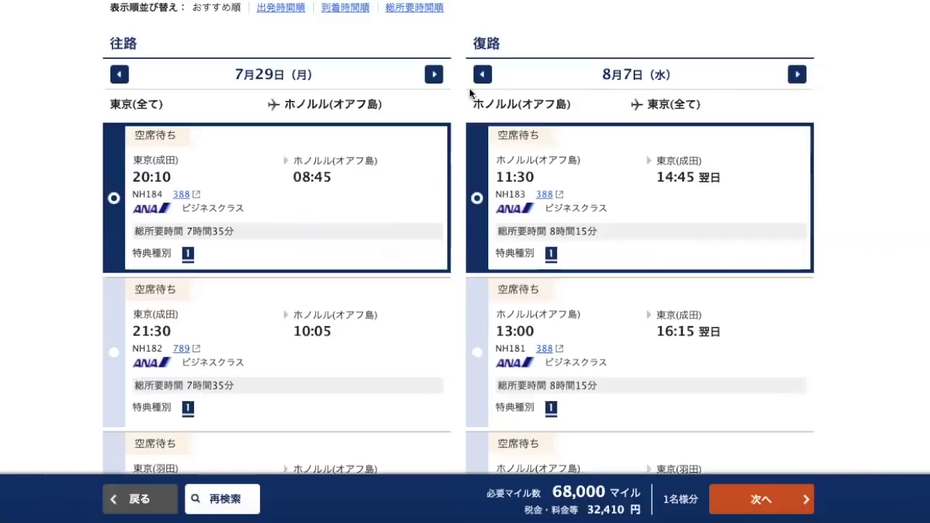
scroll(431, 128, "up", 2)
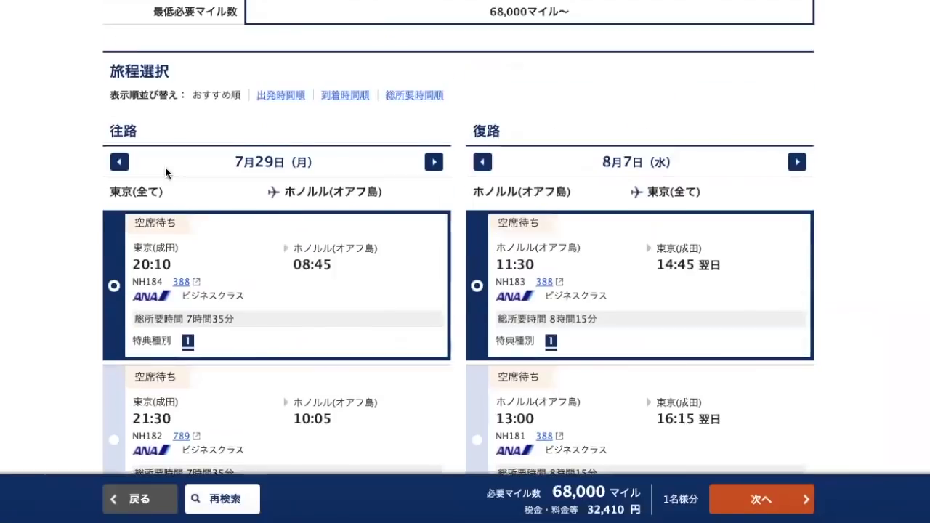
left_click(116, 163)
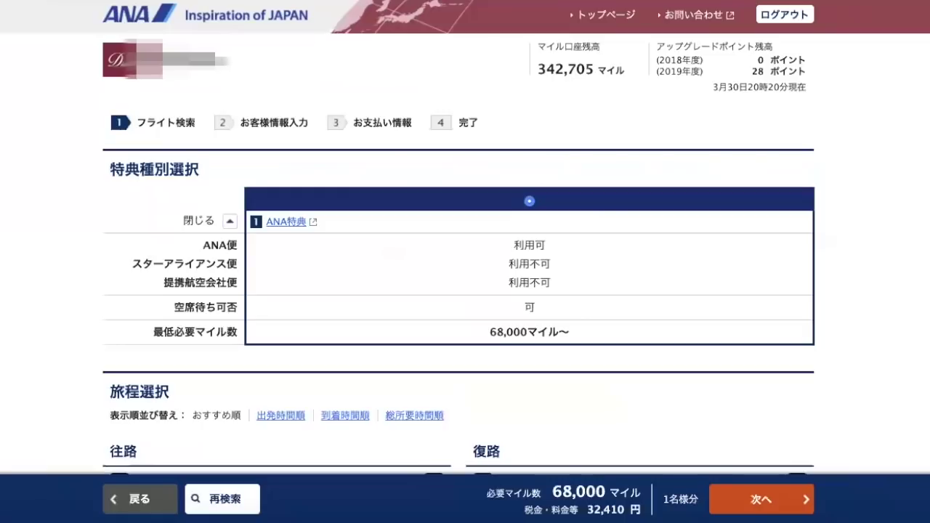
left_click(142, 501)
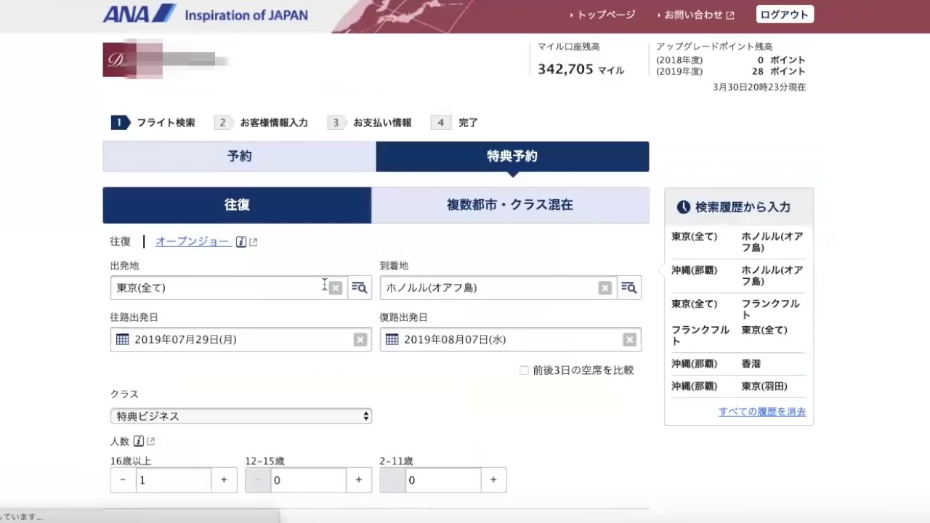
- Clear the departure city and set it again to Tokyo (all) (東京(全て)) using the code TYO
left_click(335, 289)
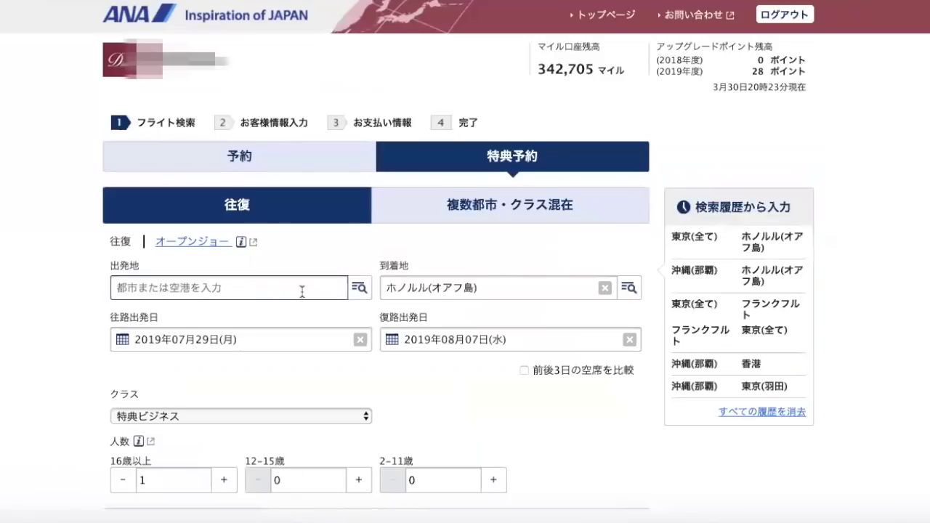
type("OKA")
key("BackSpace")
key("BackSpace")
key("BackSpace")
type("TYP")
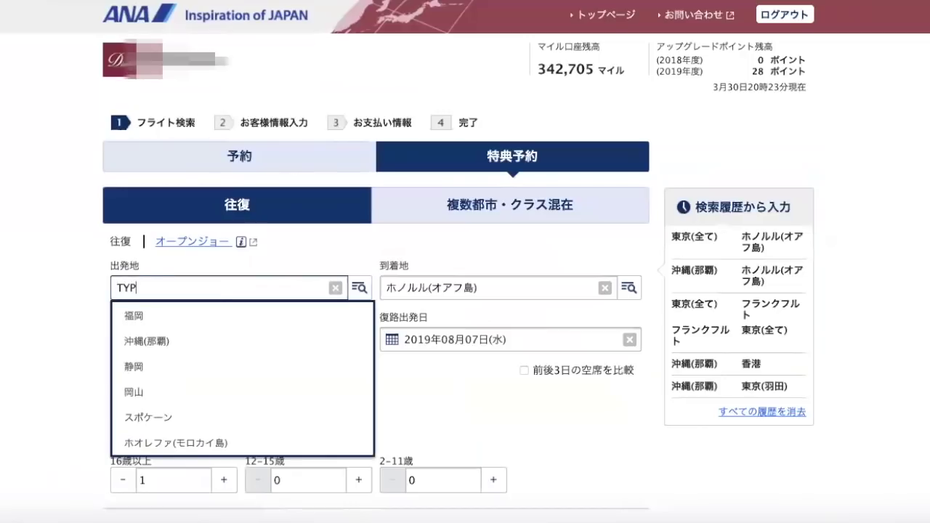
key("BackSpace")
type("O")
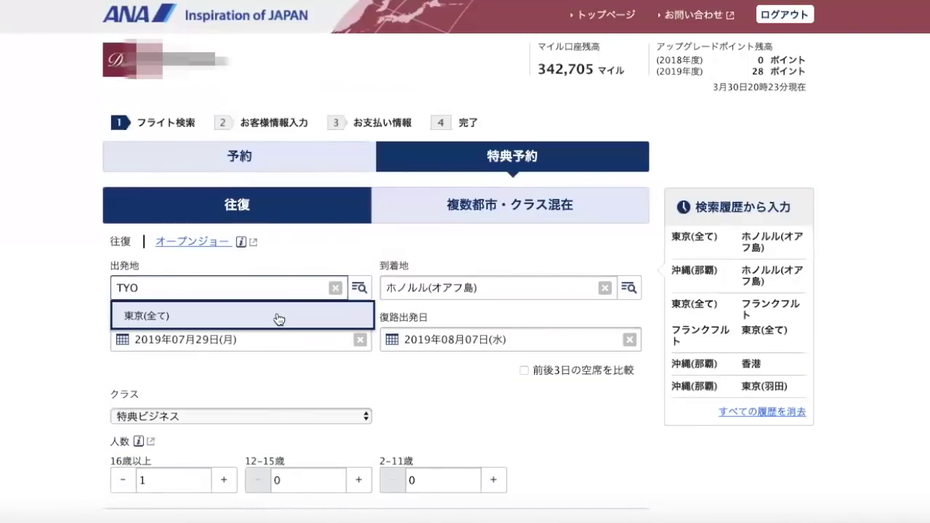
left_click(276, 318)
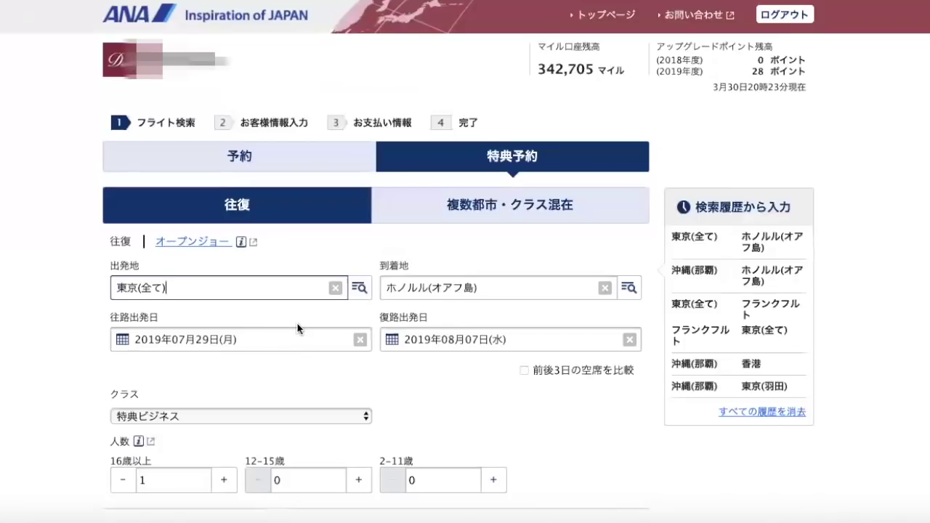
- Set the outbound date to July 26 and the return date to August 4, 2019, and search for flights
left_click(288, 349)
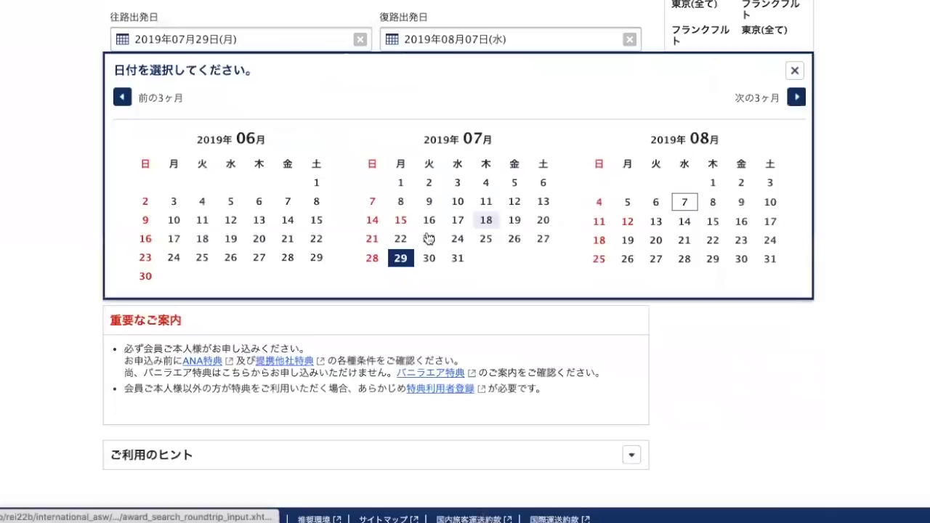
left_click(509, 247)
left_click(517, 42)
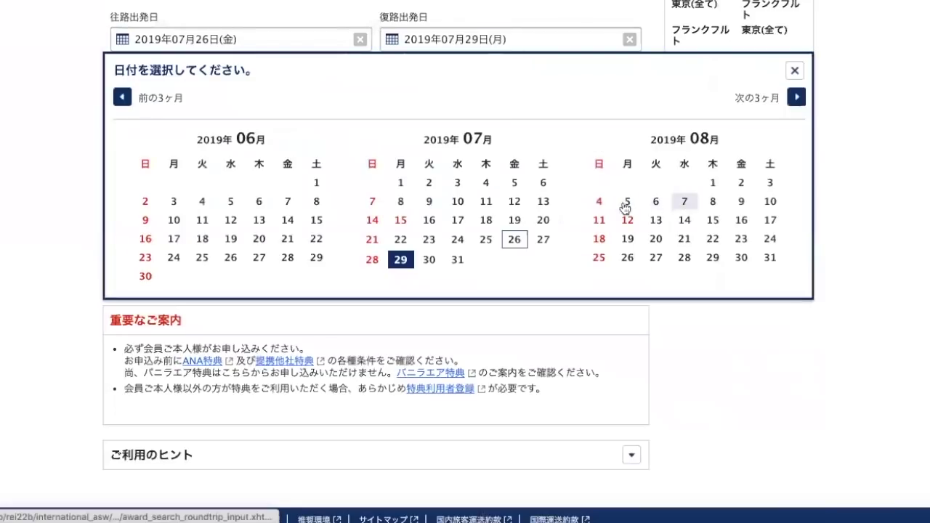
left_click(601, 203)
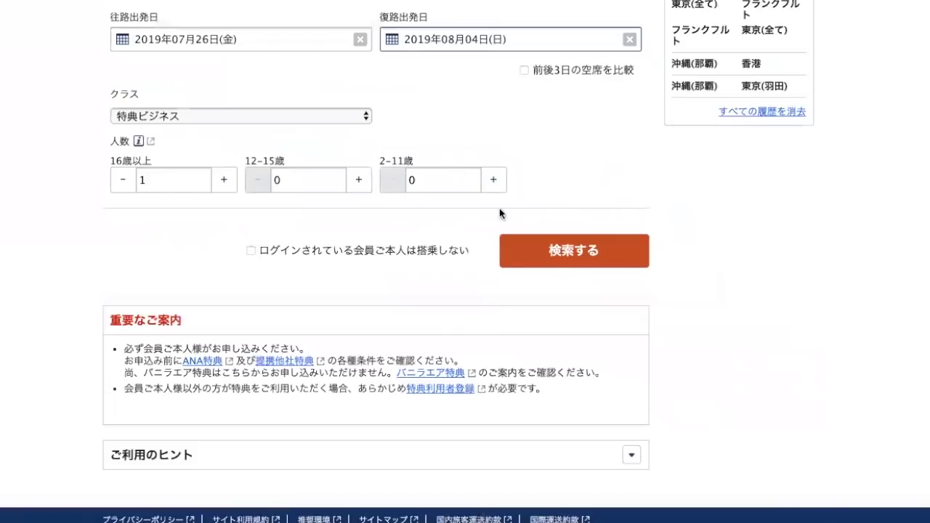
left_click(561, 261)
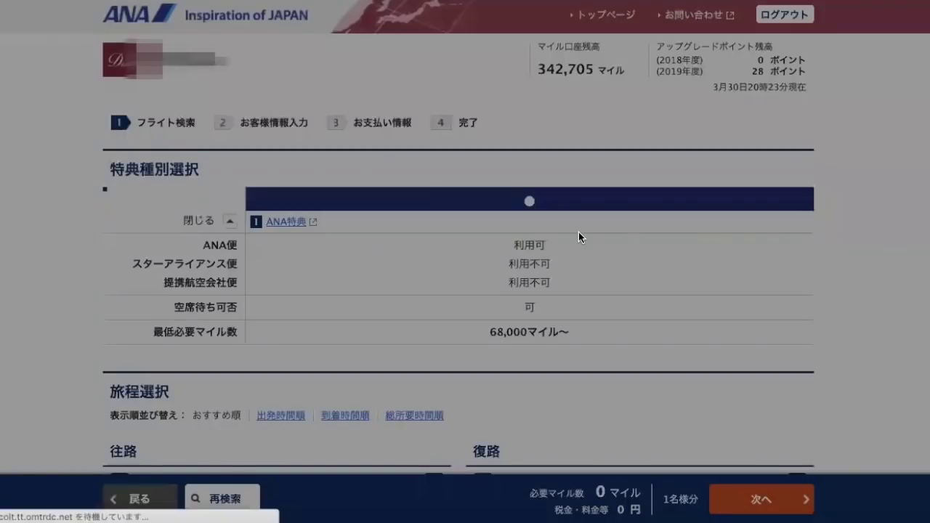
- Check the listed flights, then repeat the search with availability compared for three days before and after (前後3日の空席を比較)
scroll(578, 231, "down", 6)
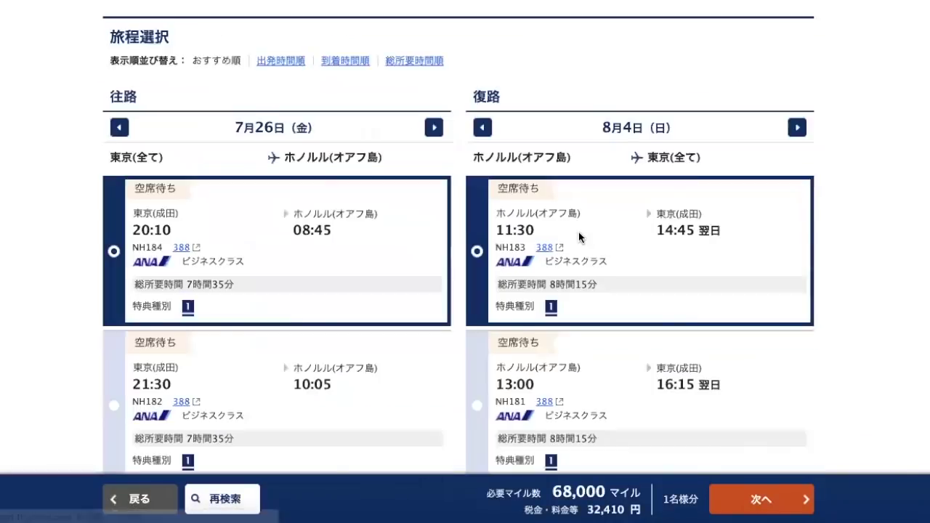
scroll(579, 232, "down", 3)
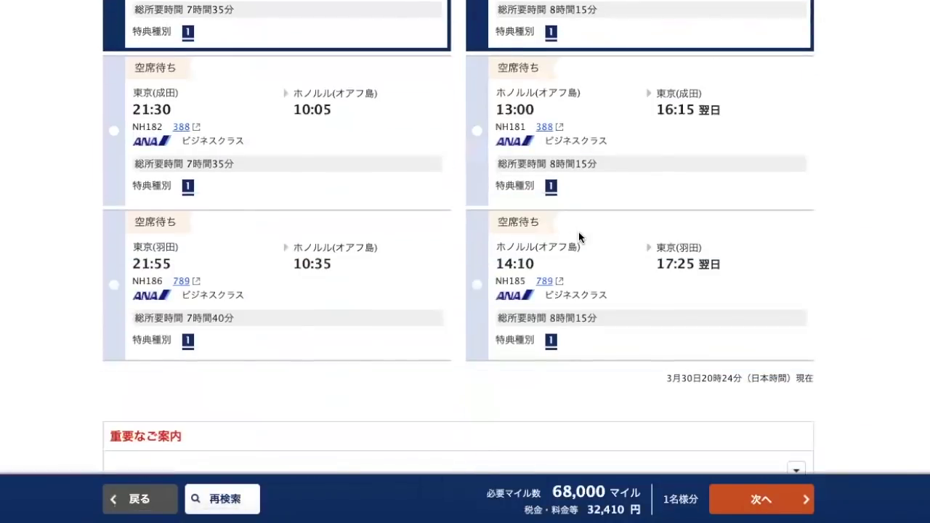
scroll(579, 237, "up", 2)
scroll(578, 231, "up", 2)
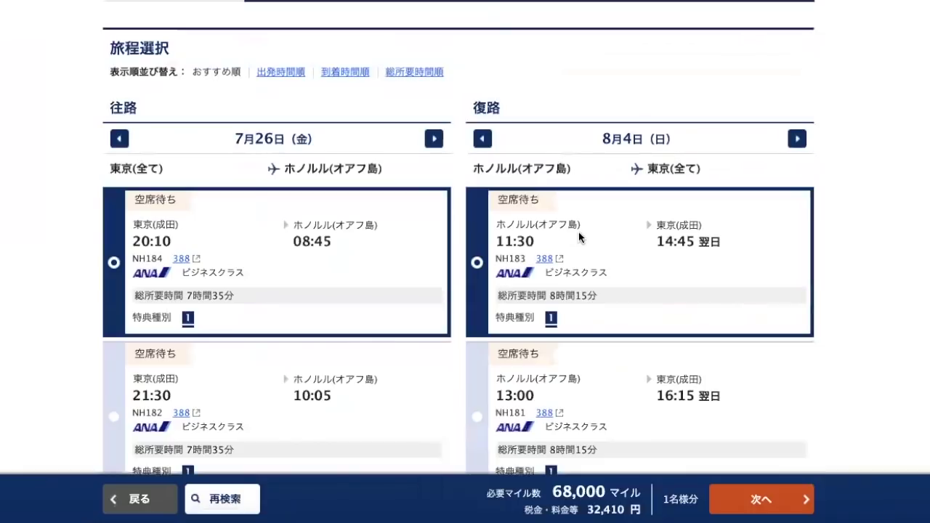
scroll(307, 359, "down", 3)
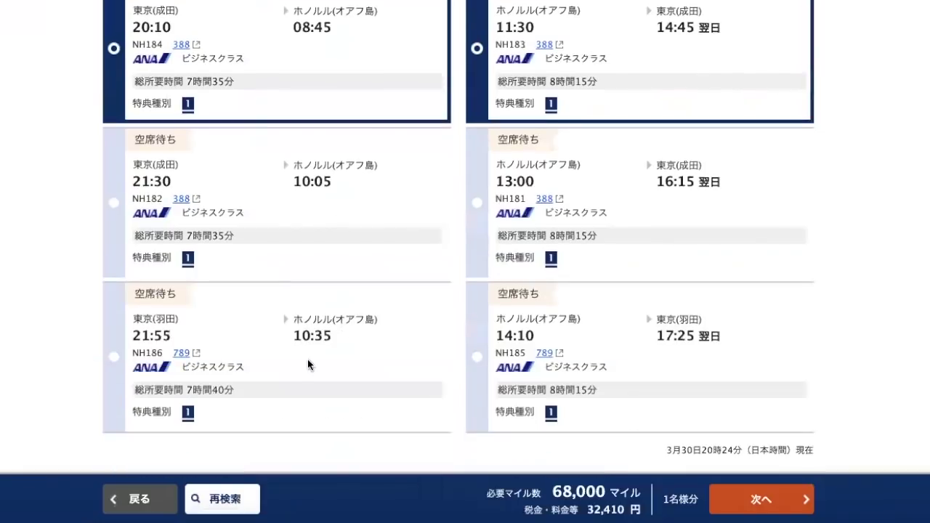
left_click(224, 505)
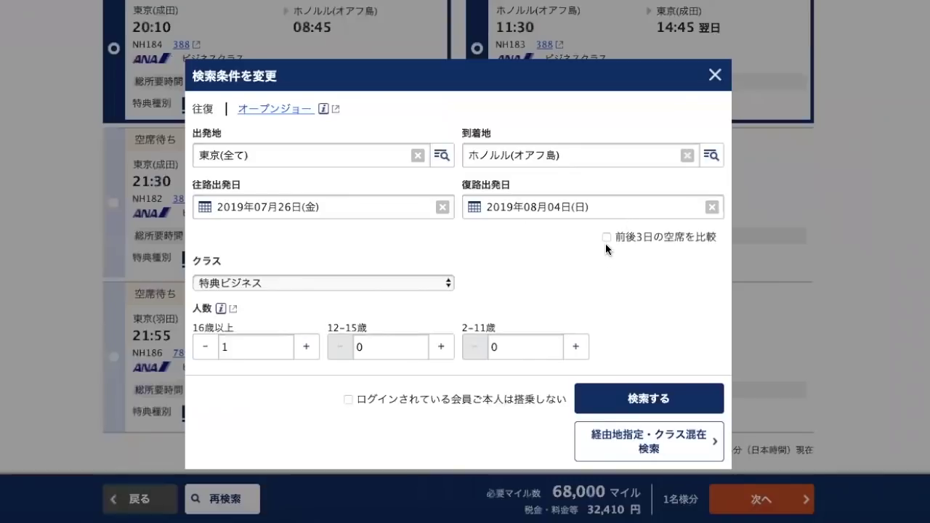
left_click(612, 395)
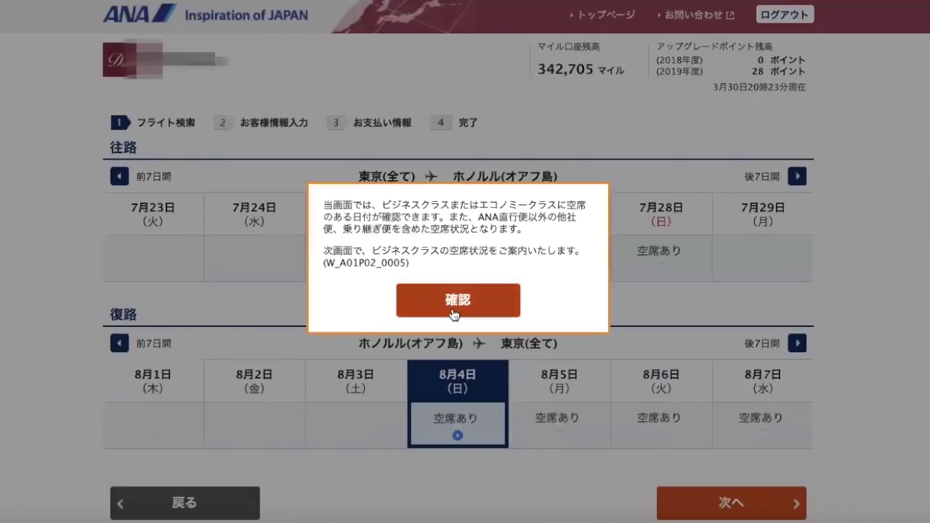
left_click(429, 313)
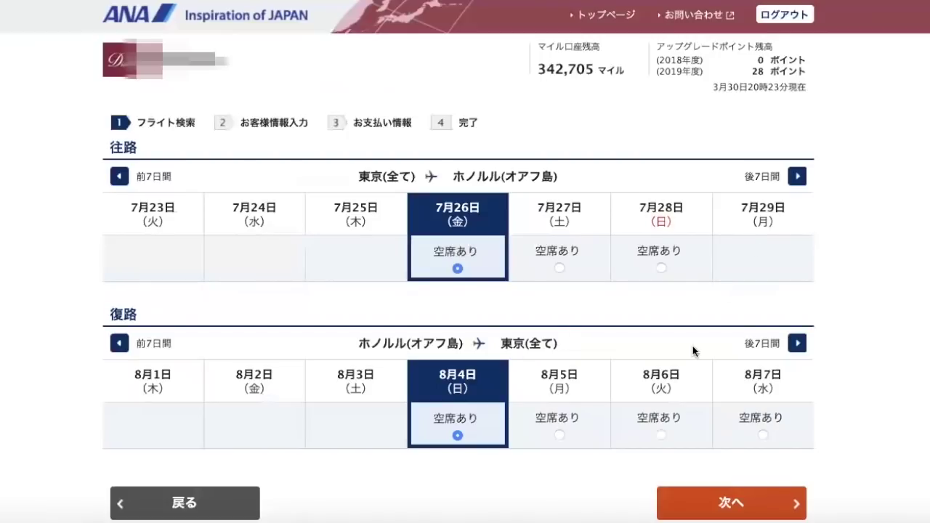
- Continue with July 26 outbound and August 4 return from the availability calendar to the flight selection
scroll(693, 351, "down", 3)
left_click(717, 388)
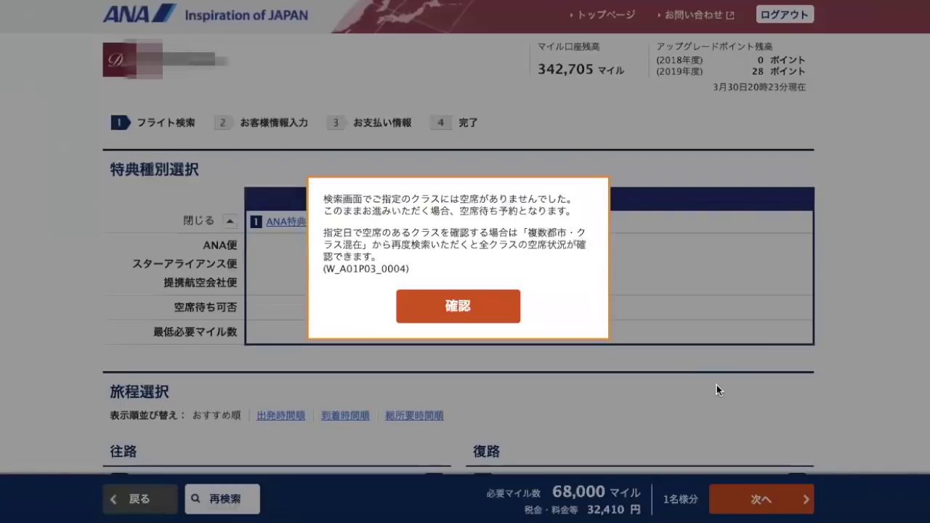
left_click(476, 304)
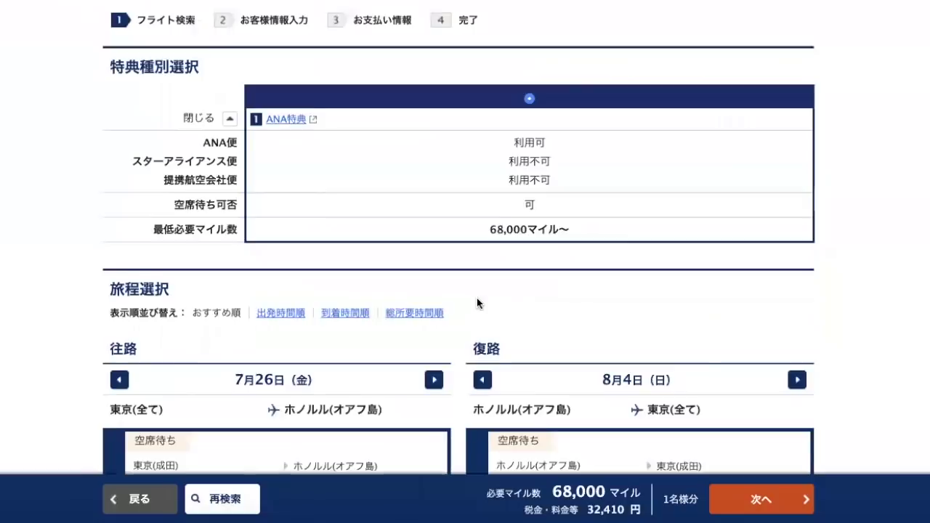
- Check the flights listed for July 26 and August 4, then search again with August 5 outbound and August 12, 2019 return
scroll(477, 303, "down", 2)
scroll(536, 301, "down", 4)
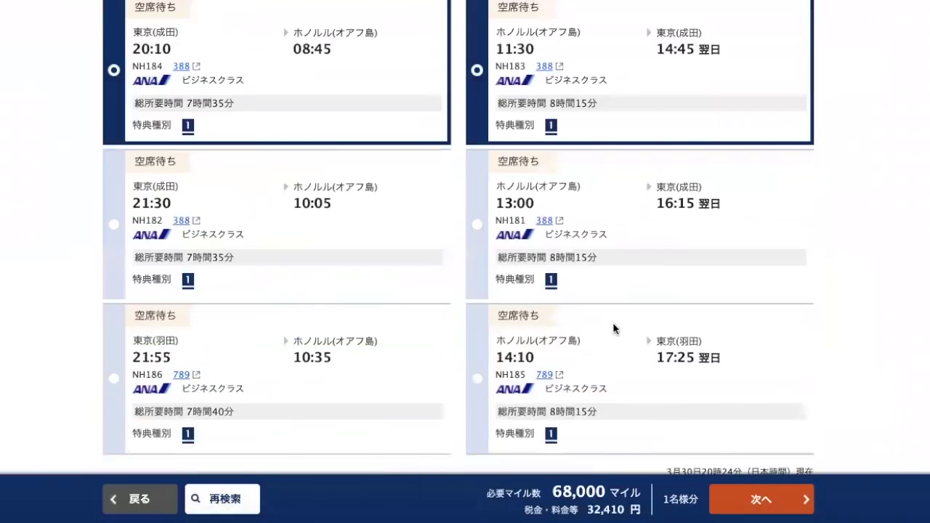
scroll(674, 385, "up", 5)
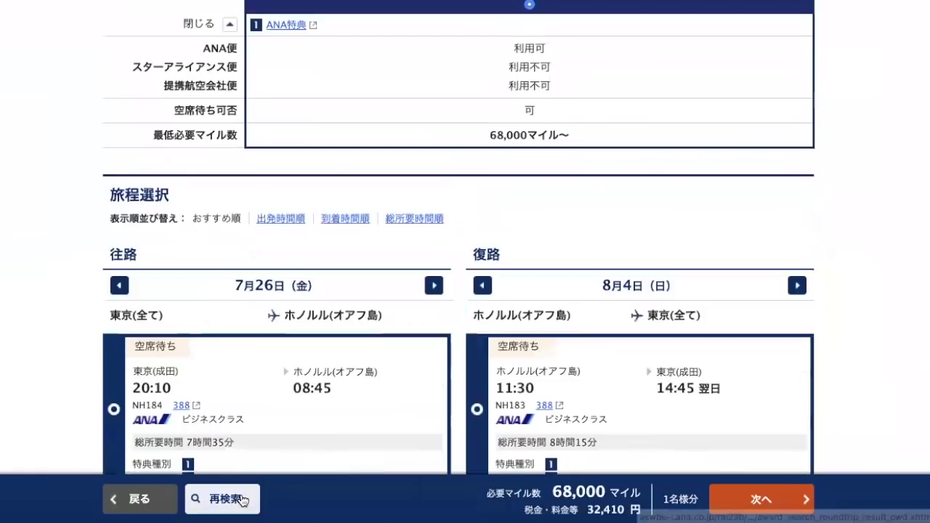
left_click(243, 500)
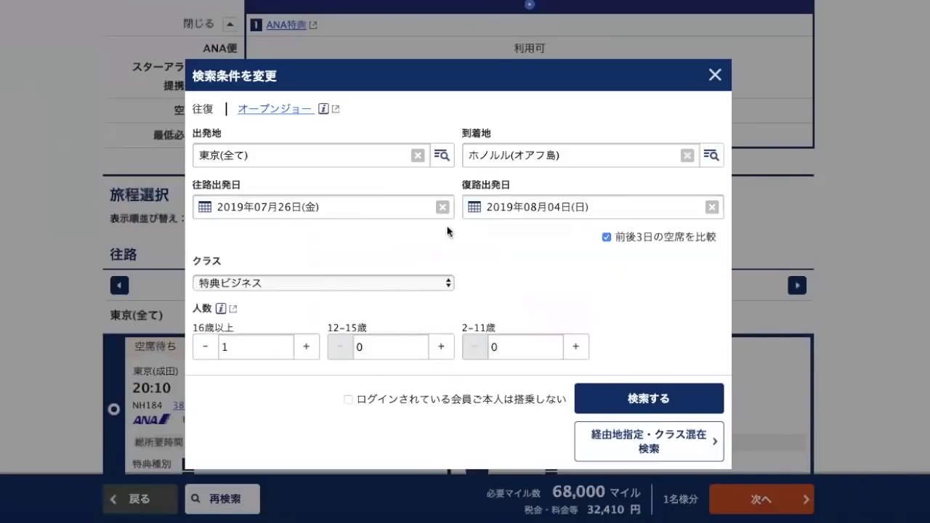
left_click(421, 212)
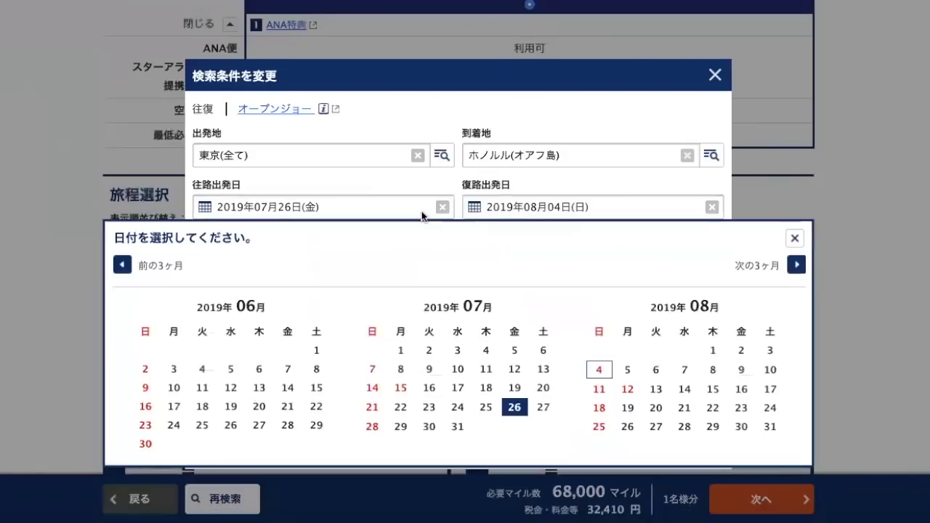
left_click(625, 370)
left_click(592, 204)
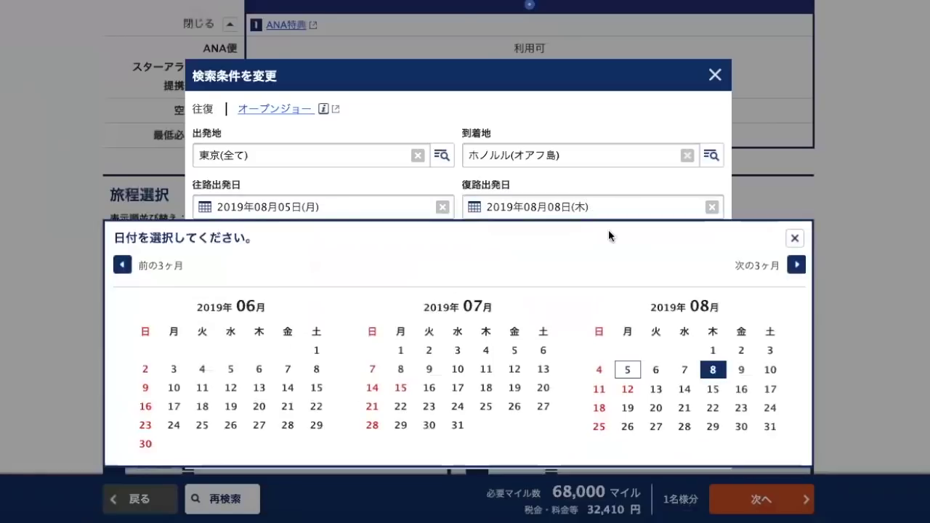
left_click(628, 389)
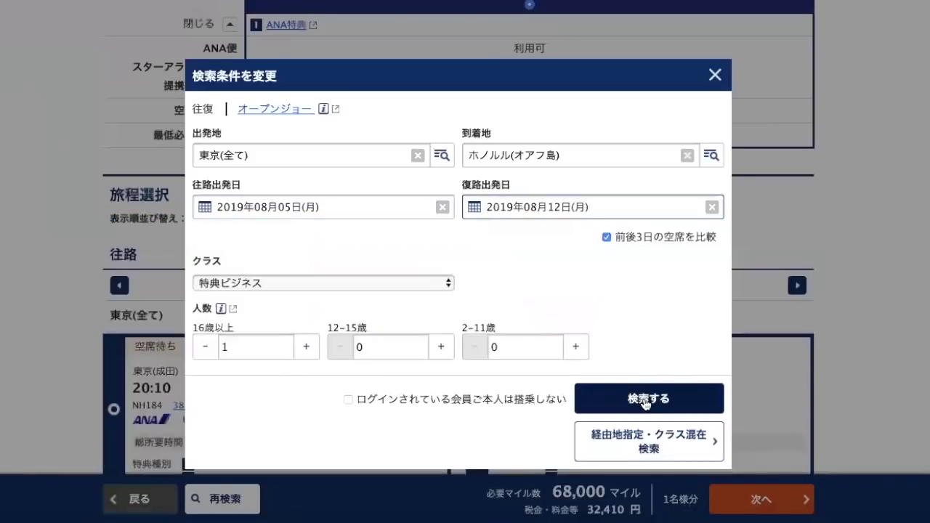
left_click(646, 402)
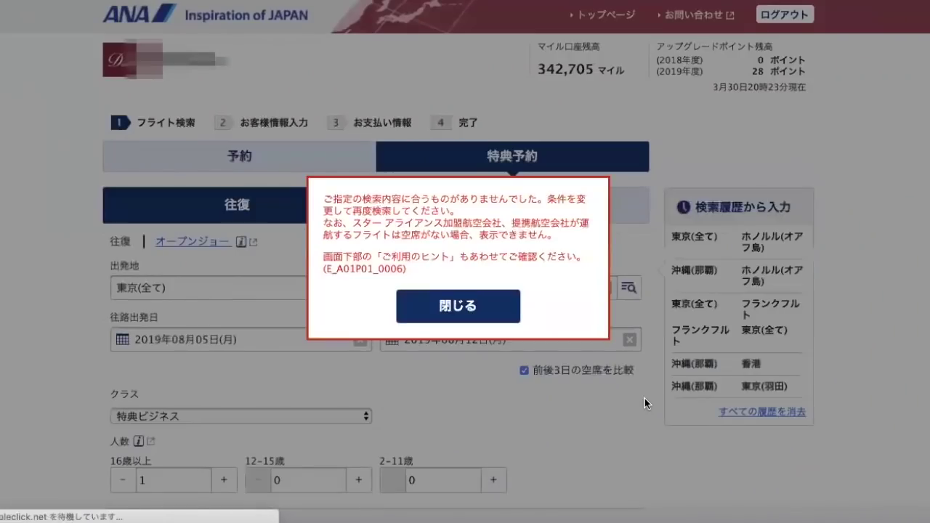
left_click(461, 299)
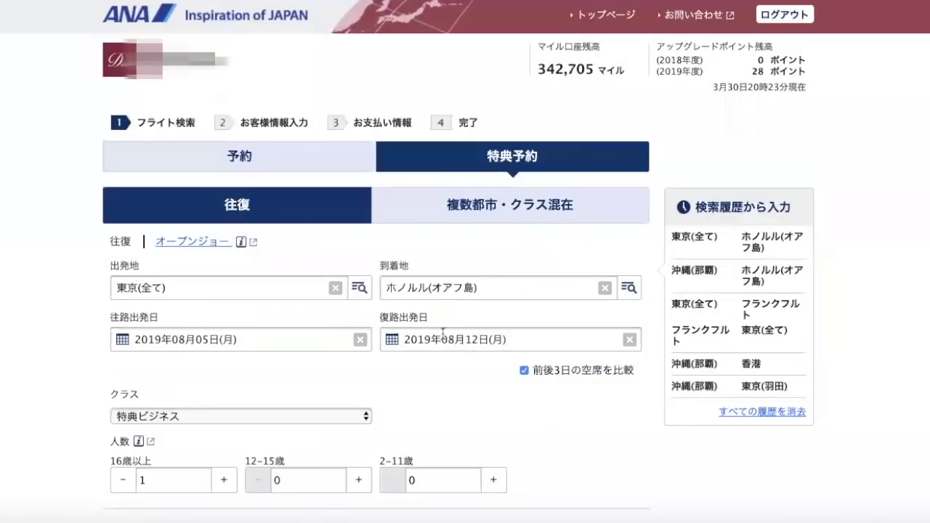
- Set the outbound date to July 16 and the return date to July 19, 2019, and search for award flights
left_click(522, 340)
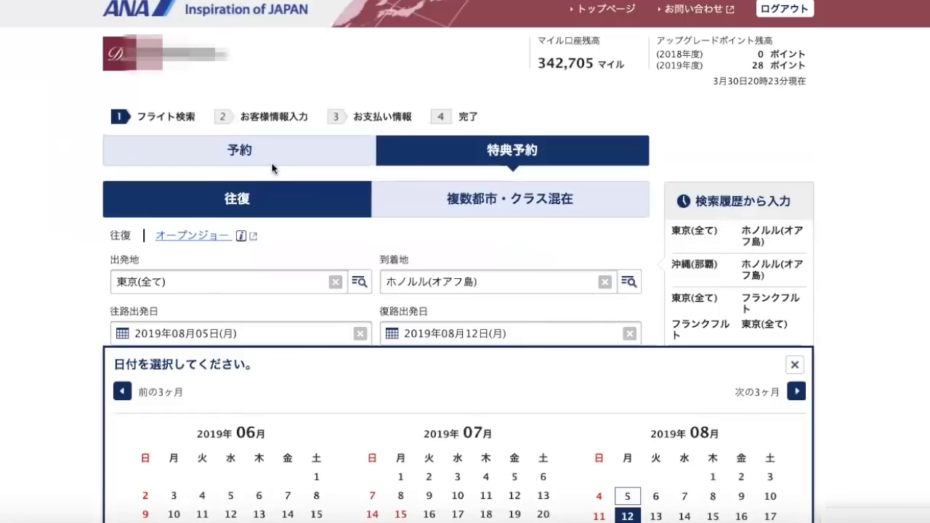
scroll(272, 169, "down", 2)
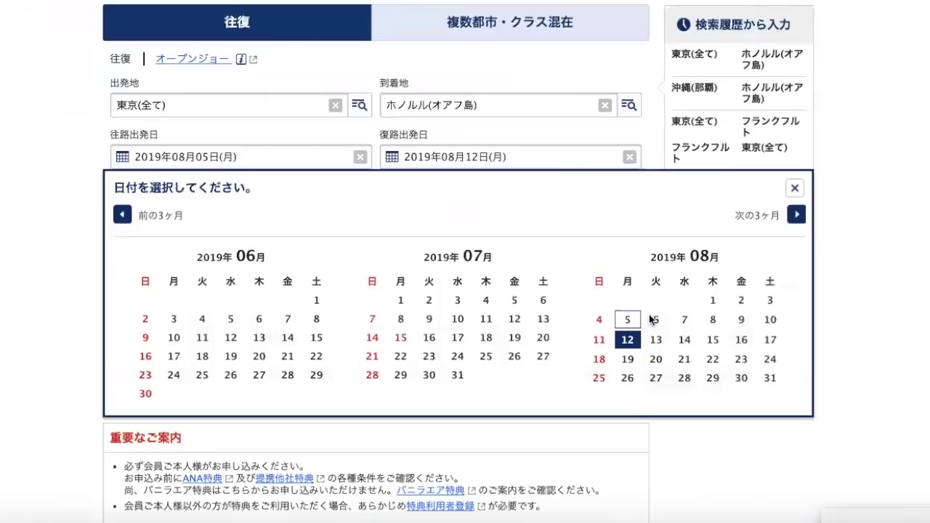
left_click(429, 339)
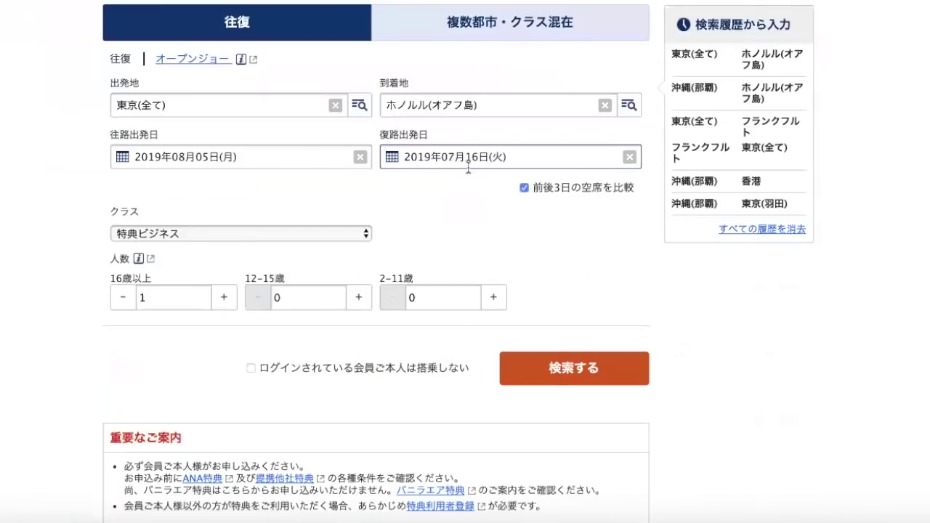
left_click(344, 167)
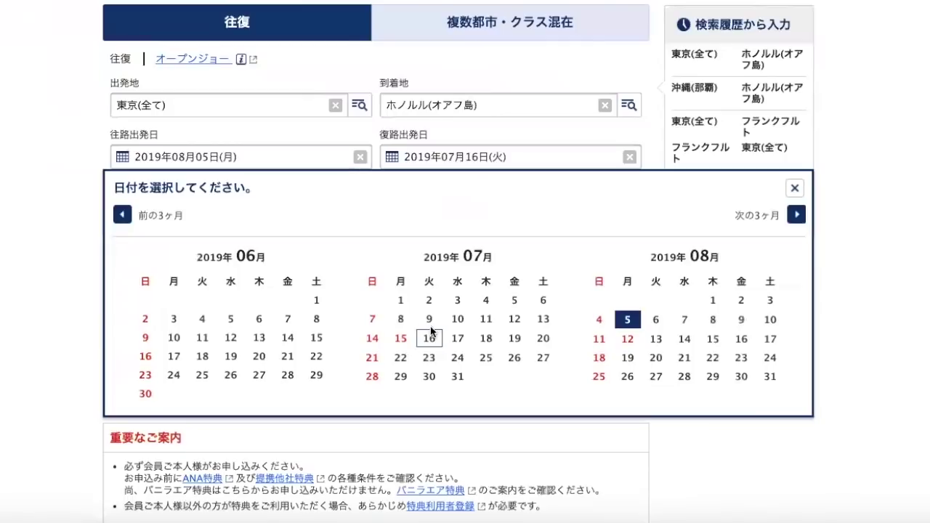
left_click(426, 338)
left_click(494, 154)
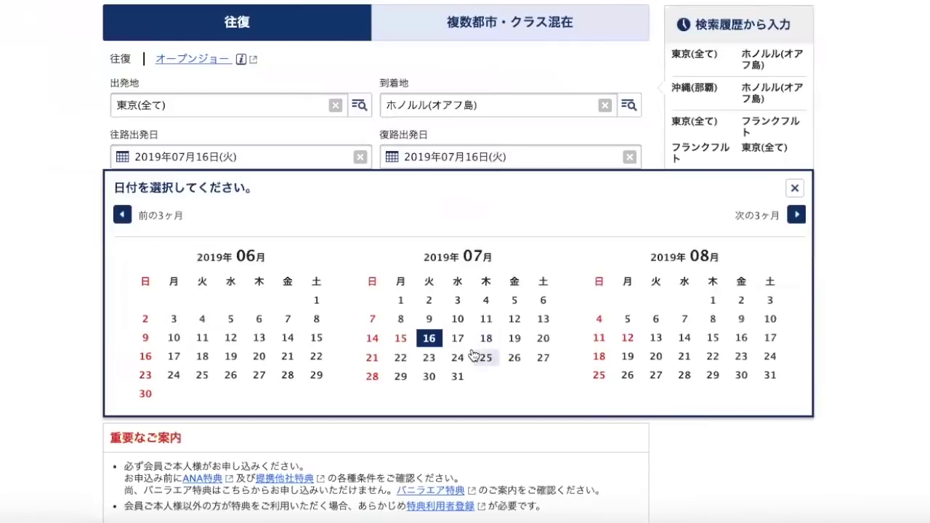
left_click(515, 339)
left_click(543, 367)
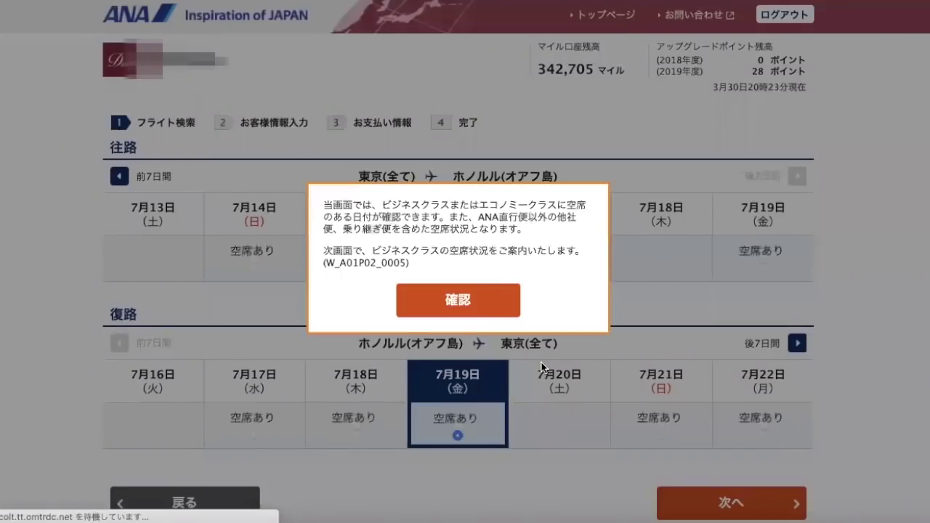
left_click(457, 320)
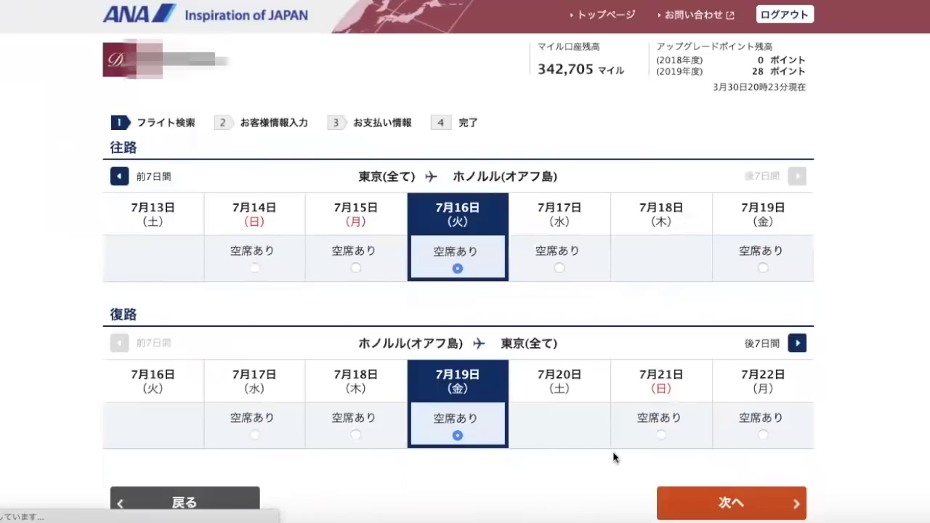
- Continue with July 16 outbound and July 19 return, check the business class flights and required miles, and go back to the availability calendar
left_click(691, 502)
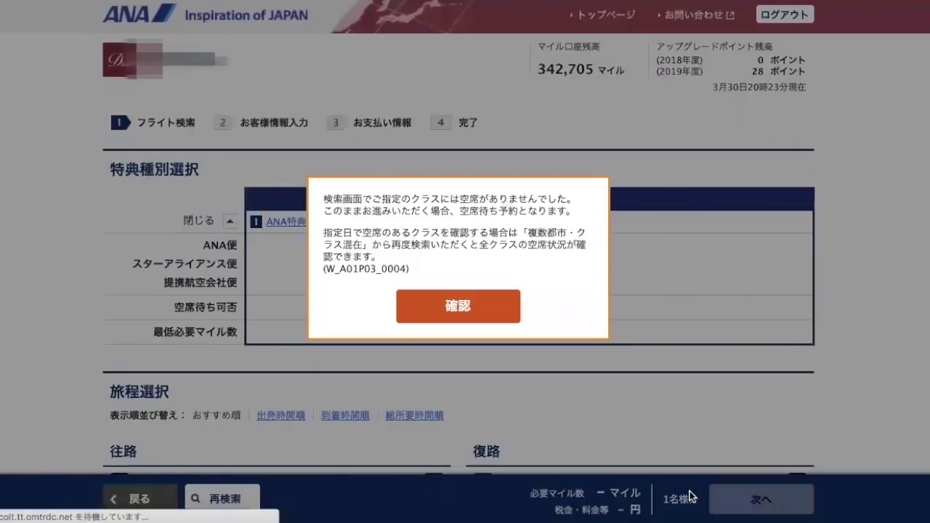
left_click(481, 319)
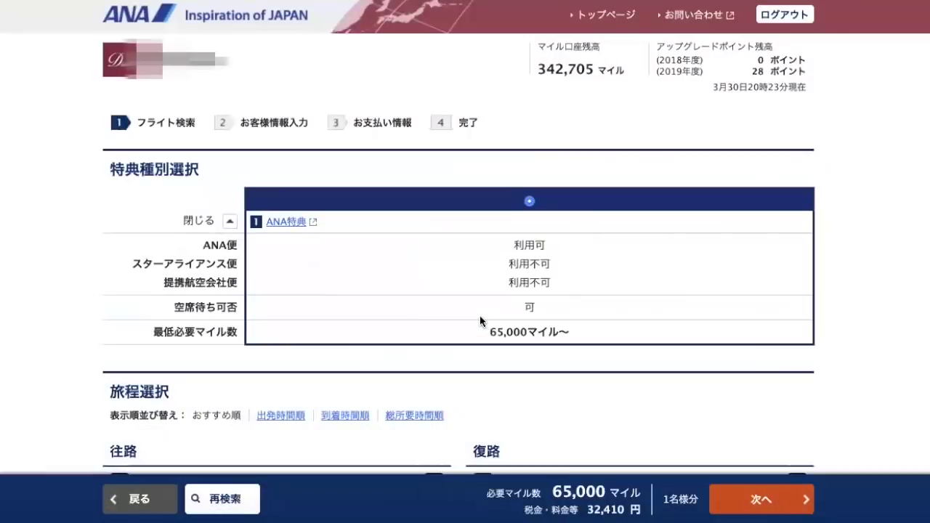
scroll(480, 321, "down", 4)
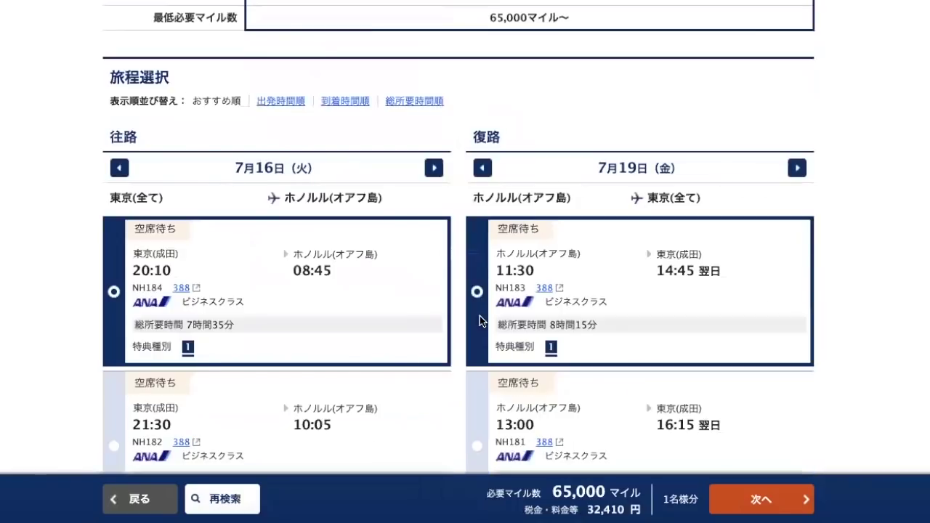
scroll(480, 320, "down", 4)
scroll(480, 316, "down", 4)
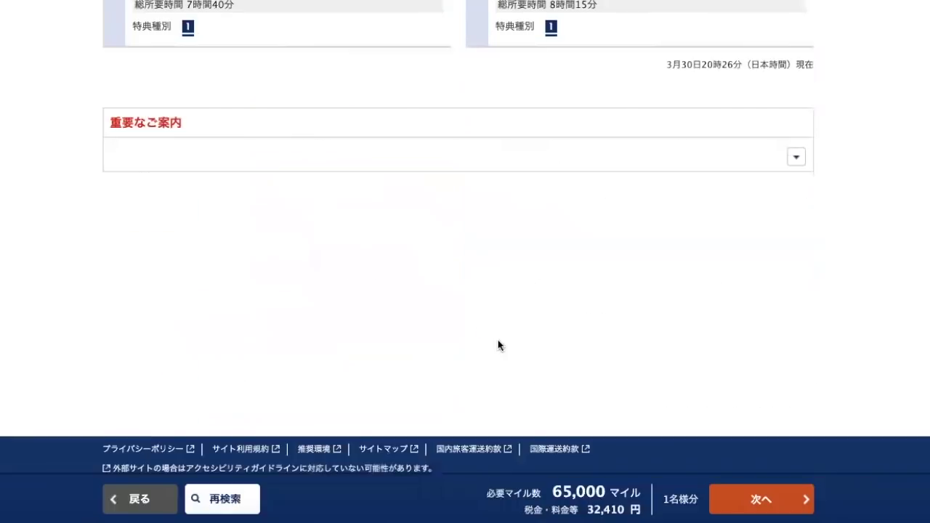
left_click(138, 499)
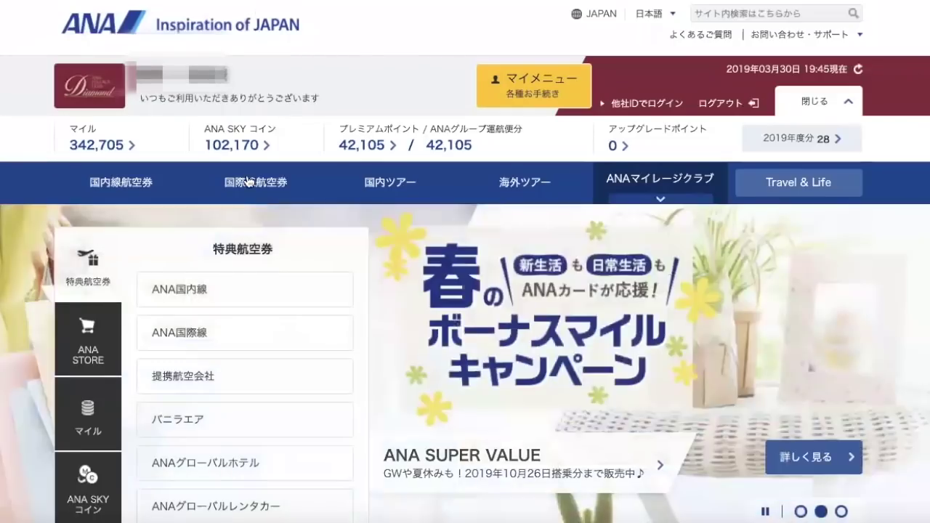
- On the ANA home page, open the international flight booking form and set the departure city to Tokyo (all) using the code TYO
left_click(248, 182)
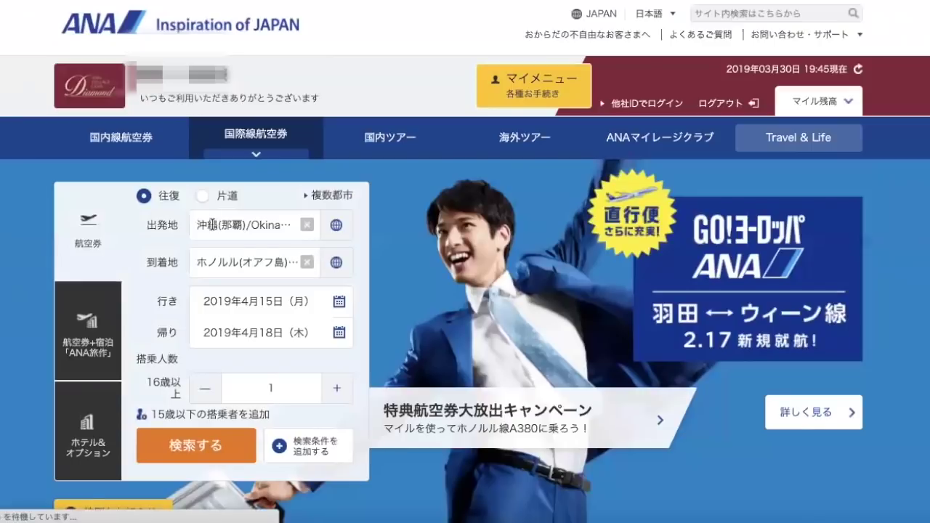
left_click(307, 225)
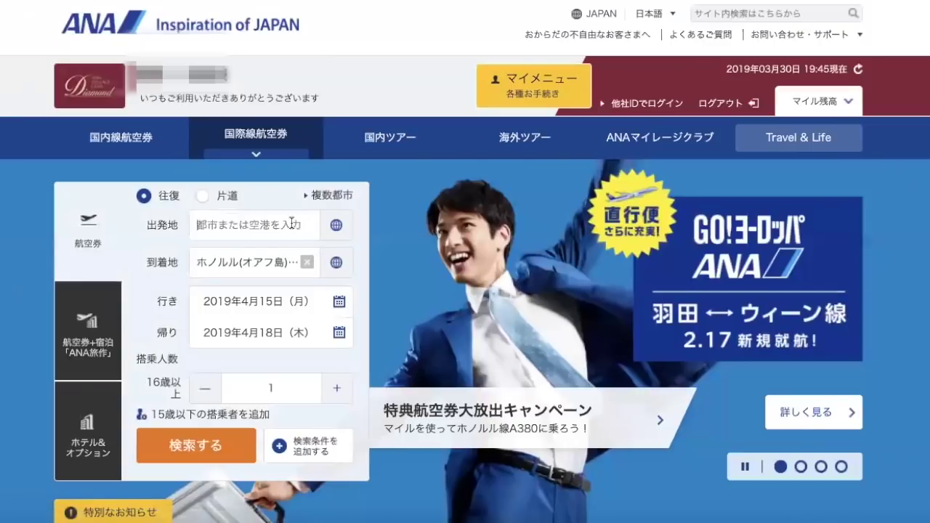
type("TYO")
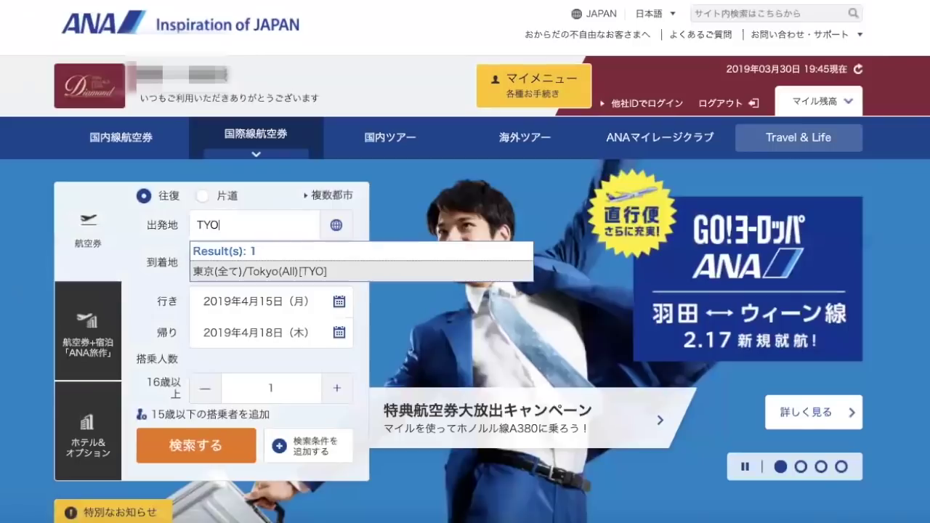
key("Return")
- Set the outbound date to July 22 and the return date to July 29, 2019, and submit the paid flight search
left_click(339, 303)
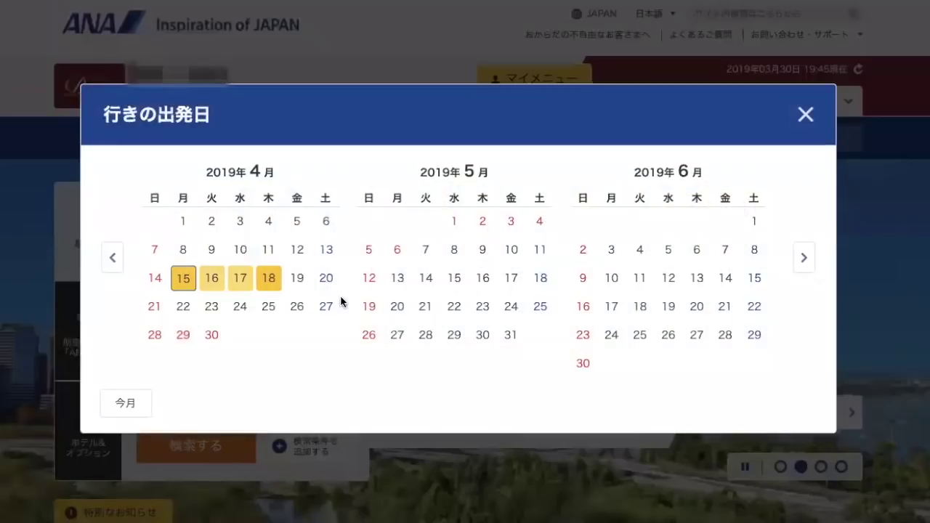
left_click(793, 259)
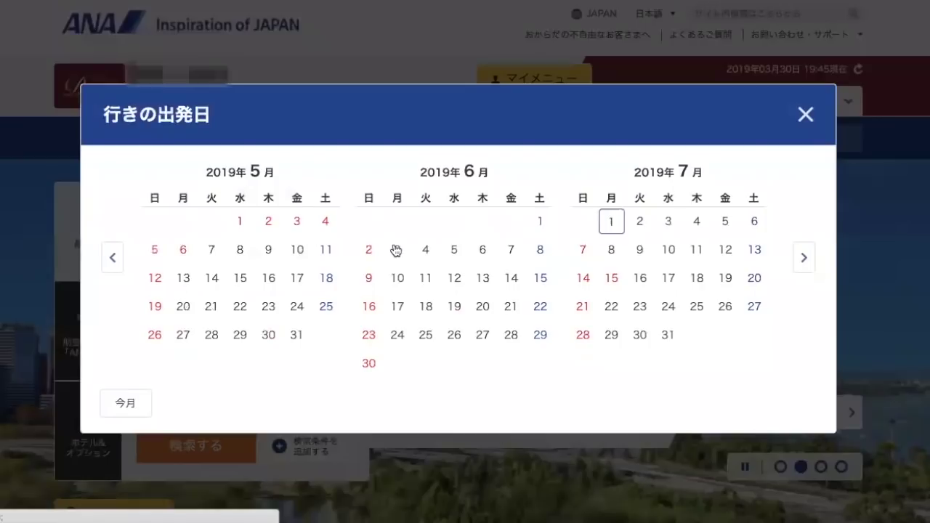
left_click(611, 306)
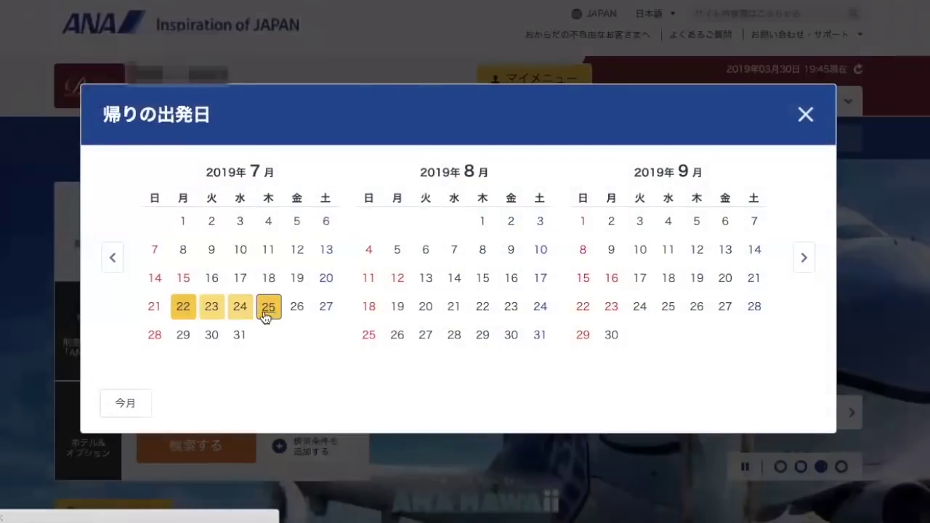
left_click(183, 334)
left_click(237, 442)
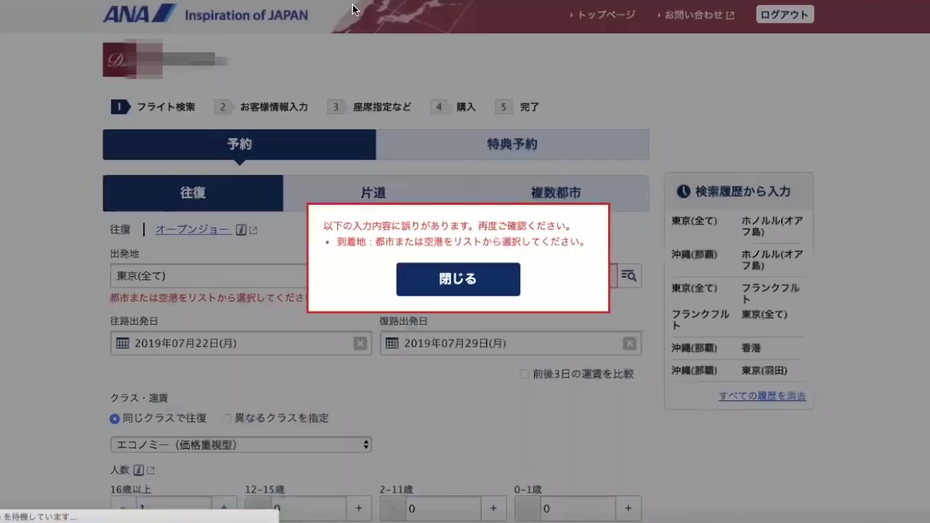
- Set the arrival city to Honolulu (Oahu) (ホノルル(オアフ島)) using the code HNL
left_click(442, 282)
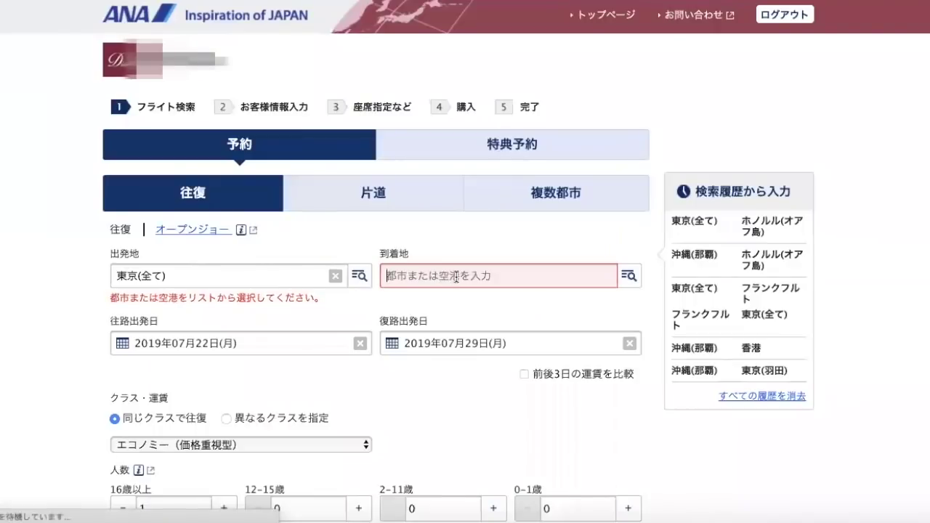
type("H")
key("BackSpace")
type("HNL")
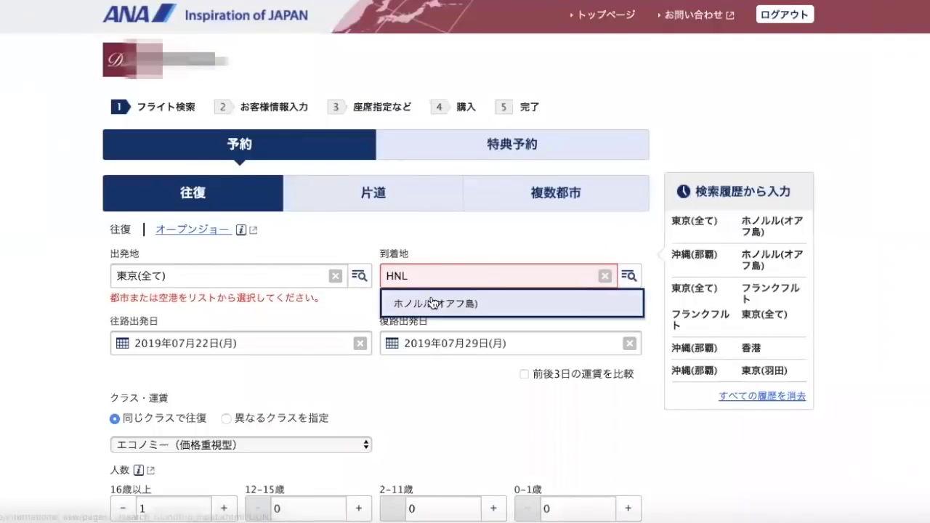
left_click(430, 304)
- Choose business class (ビジネスクラス) for the round trip and search for fares
scroll(327, 377, "down", 3)
left_click(312, 292)
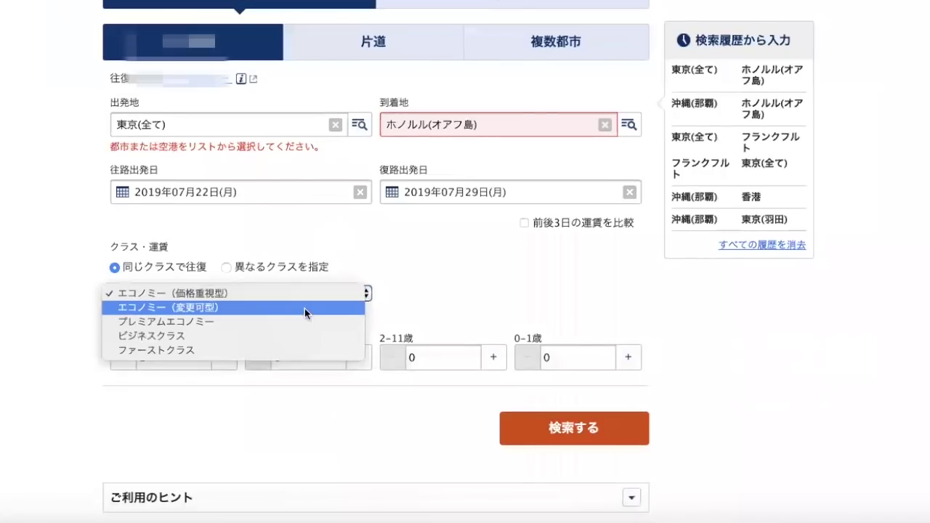
left_click(304, 335)
left_click(544, 430)
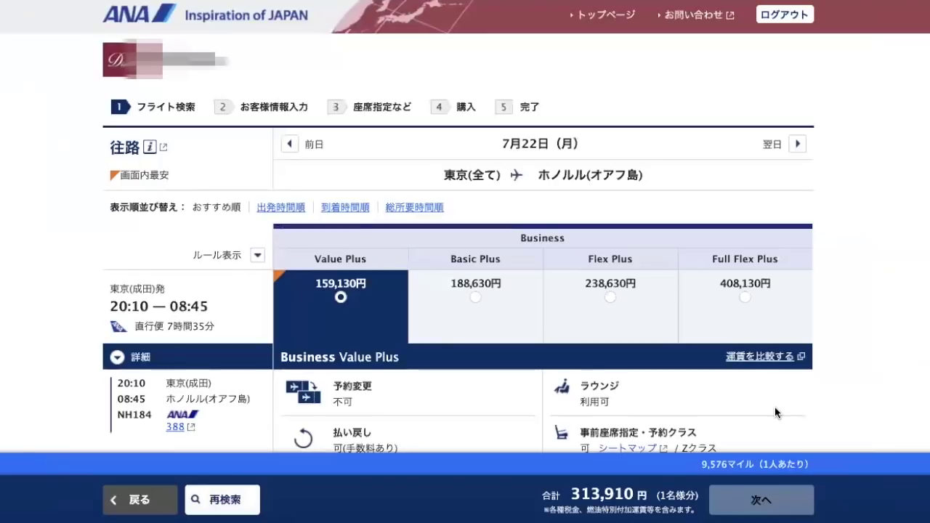
- Repeat the fare search for the same dates in premium economy (プレミアムエコノミー), then return to the award availability calendar
left_click(207, 501)
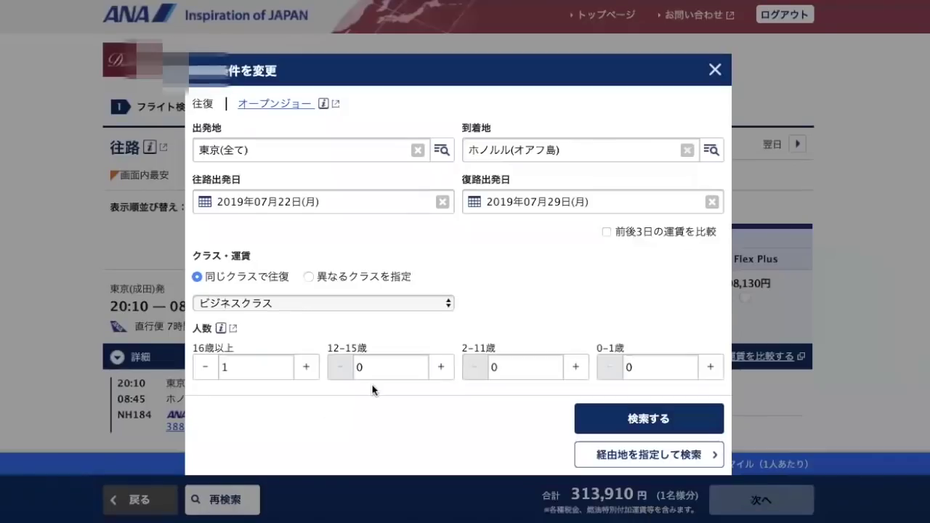
left_click(400, 295)
left_click(394, 289)
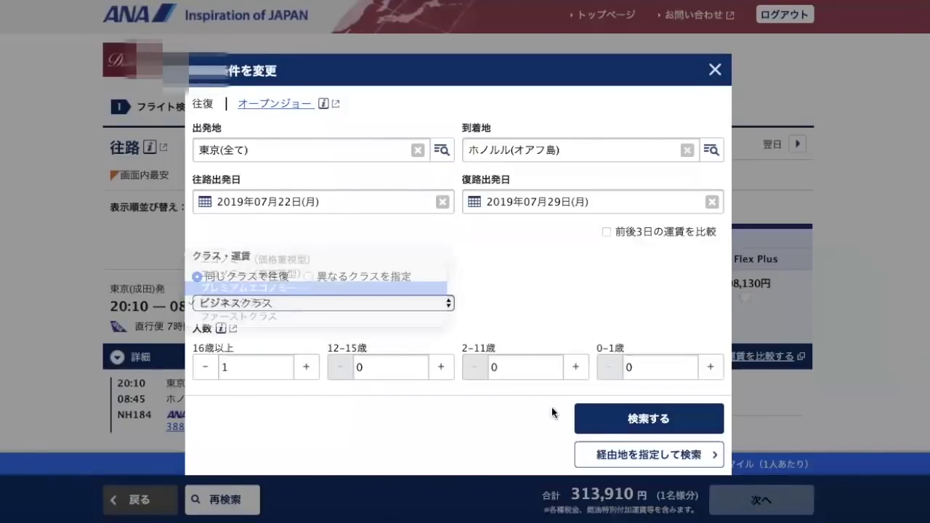
left_click(622, 421)
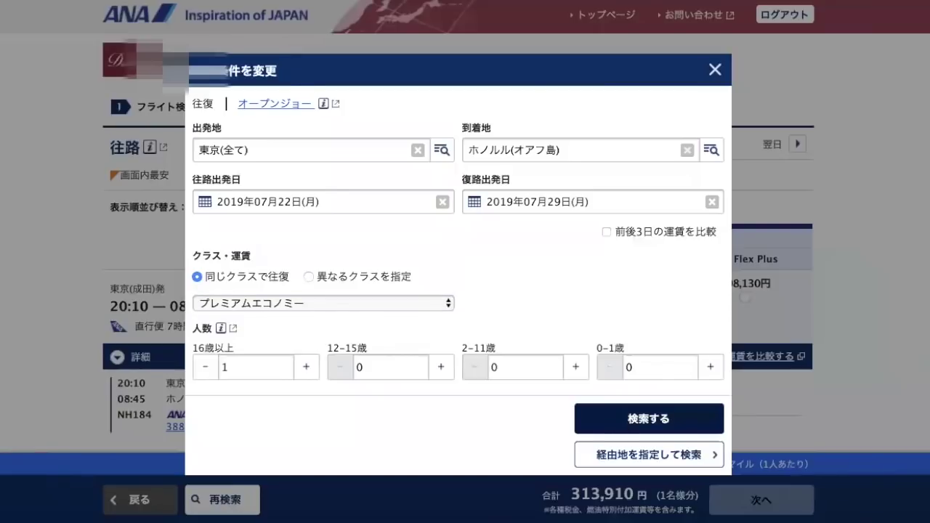
scroll(247, 316, "down", 3)
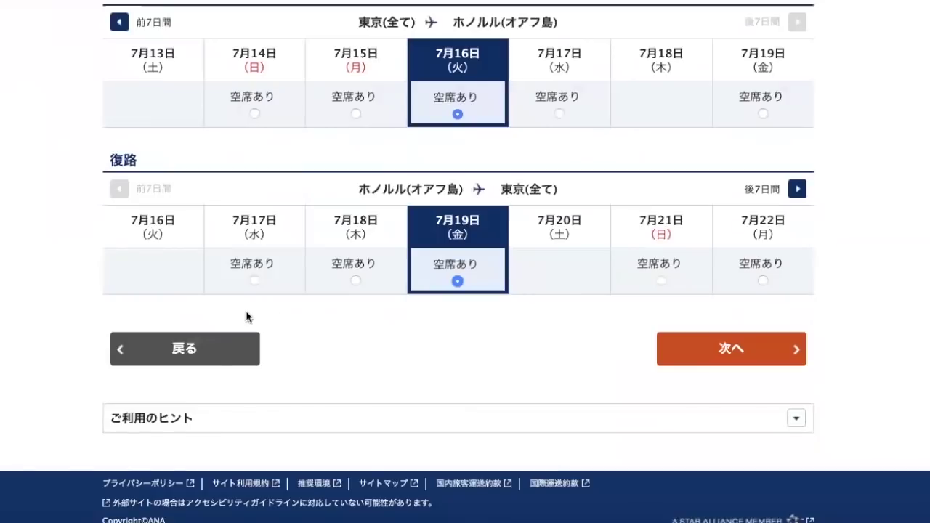
- Return to the ANA homepage, open the international award ticket (特典航空券) search, and fill in the Tokyo (all) to Honolulu route from the search history
left_click(224, 351)
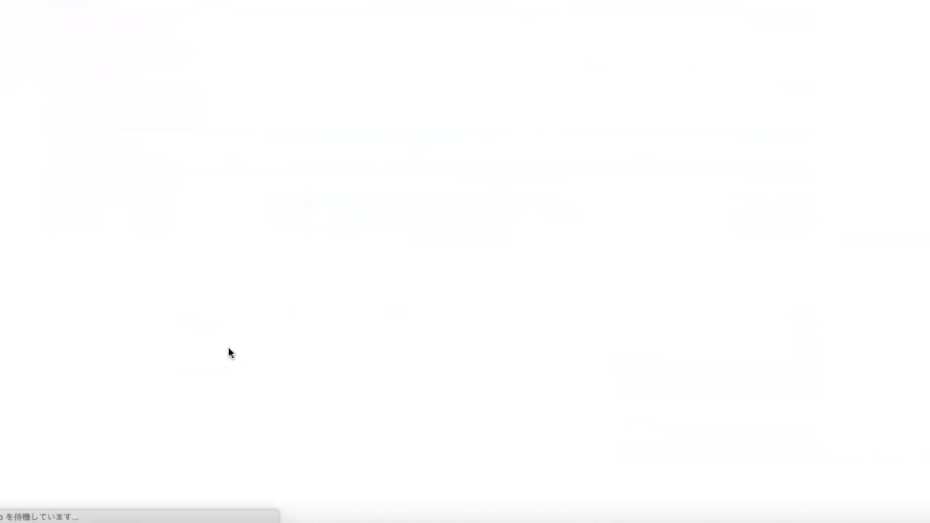
left_click(460, 160)
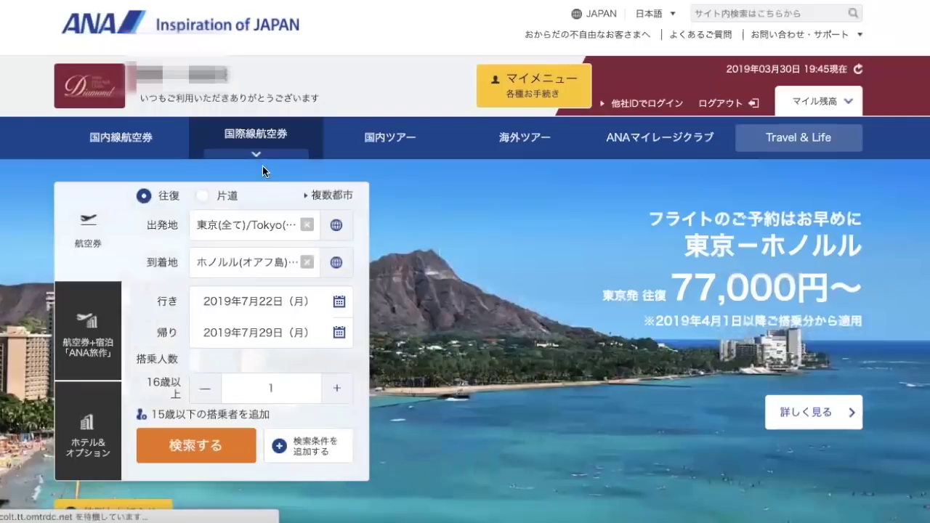
left_click(256, 157)
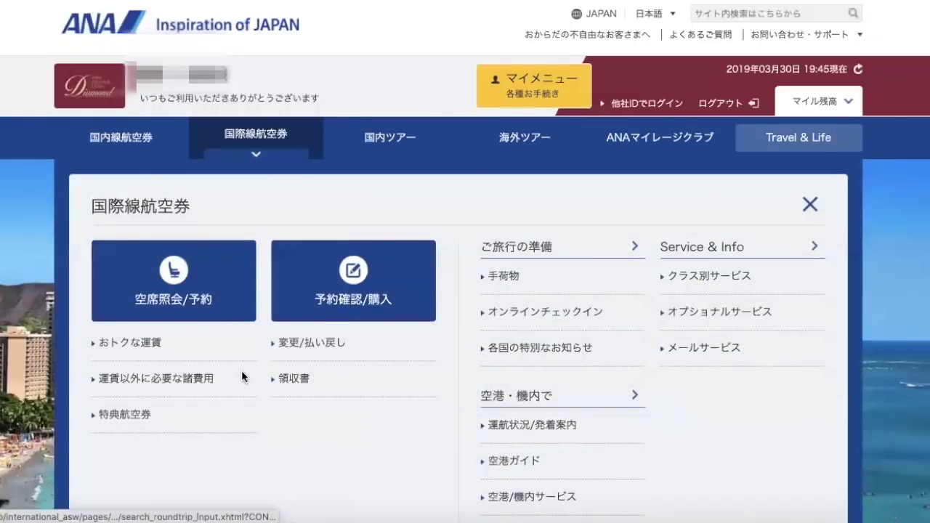
left_click(148, 417)
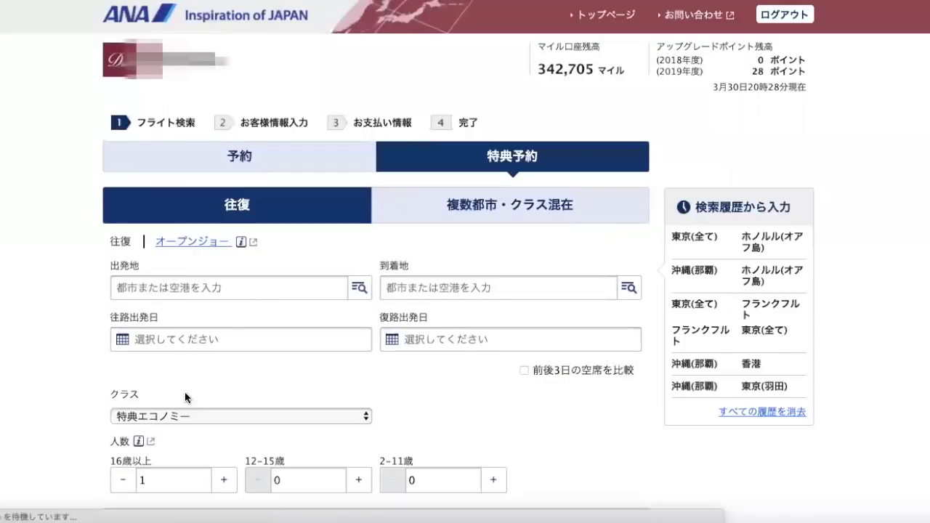
left_click(711, 238)
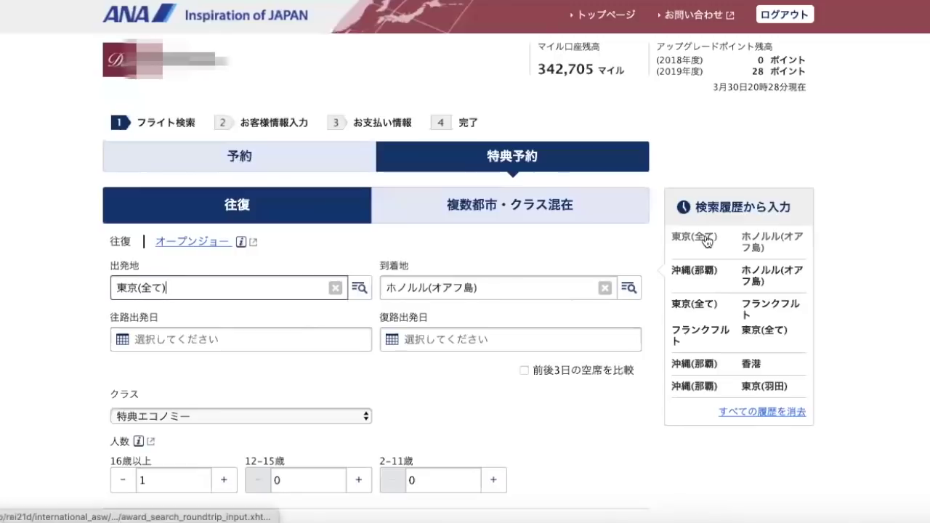
- Set the outbound date to July 22 and the return date to July 29, 2019, and enable comparing availability three days before and after
left_click(290, 334)
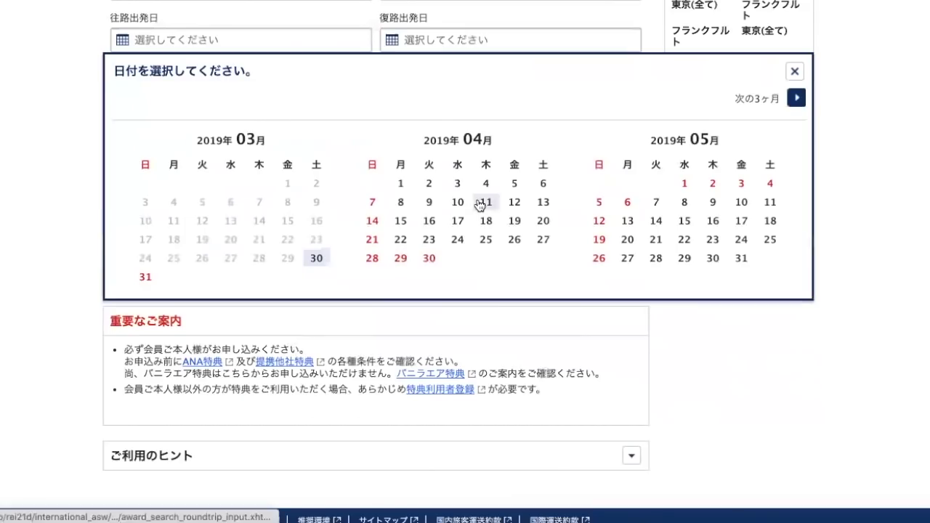
left_click(797, 97)
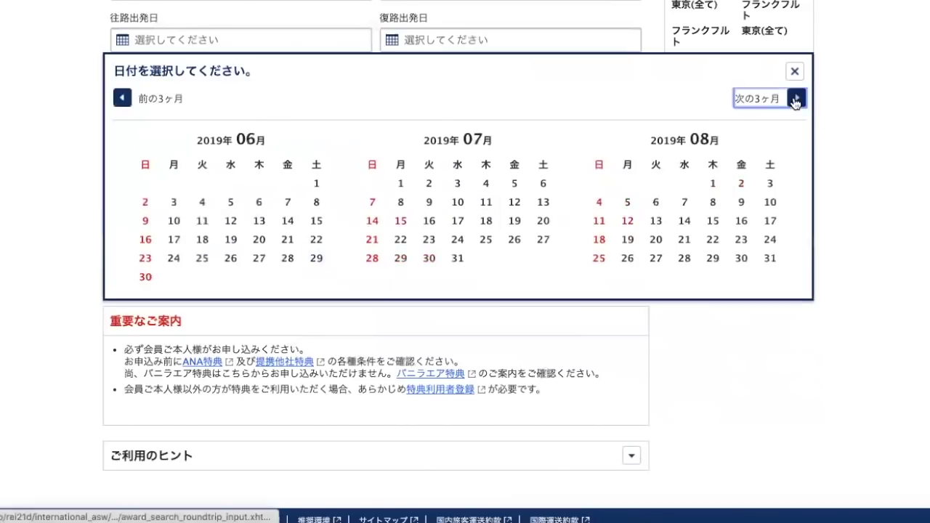
left_click(400, 241)
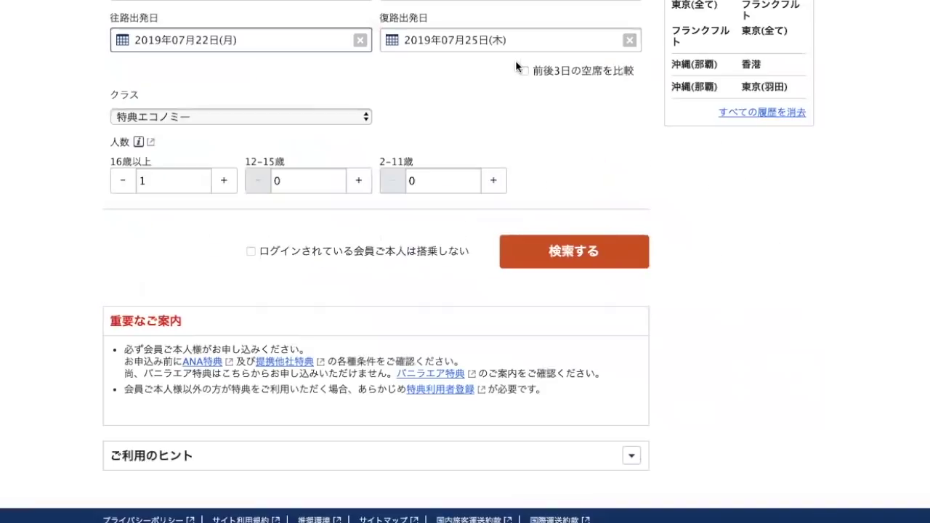
left_click(520, 128)
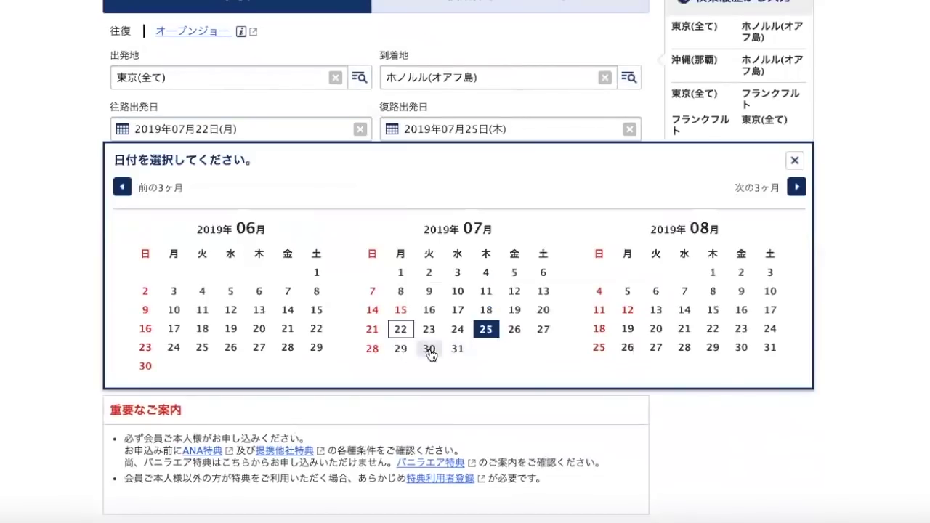
left_click(400, 348)
left_click(524, 160)
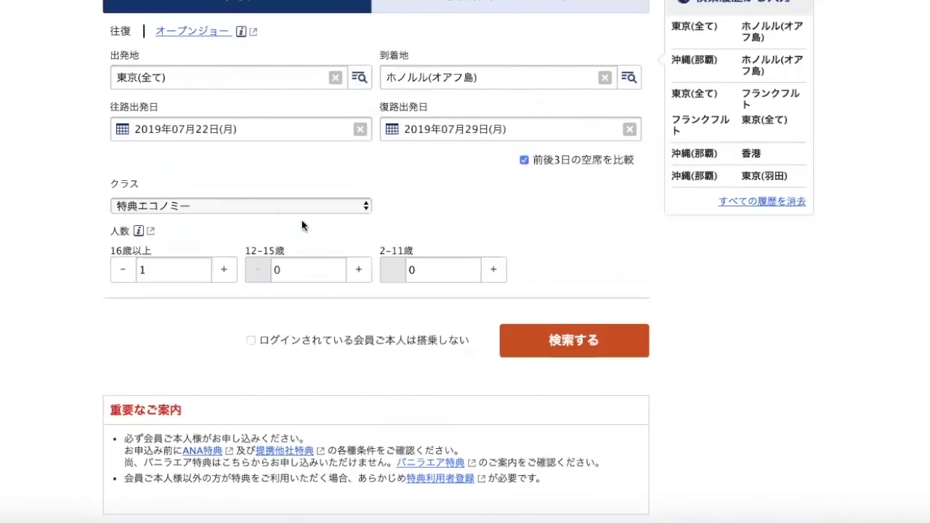
- Try an award search in premium economy (特典プレミアムエコノミー) for the chosen dates, then dismiss the notice
left_click(295, 208)
left_click(280, 219)
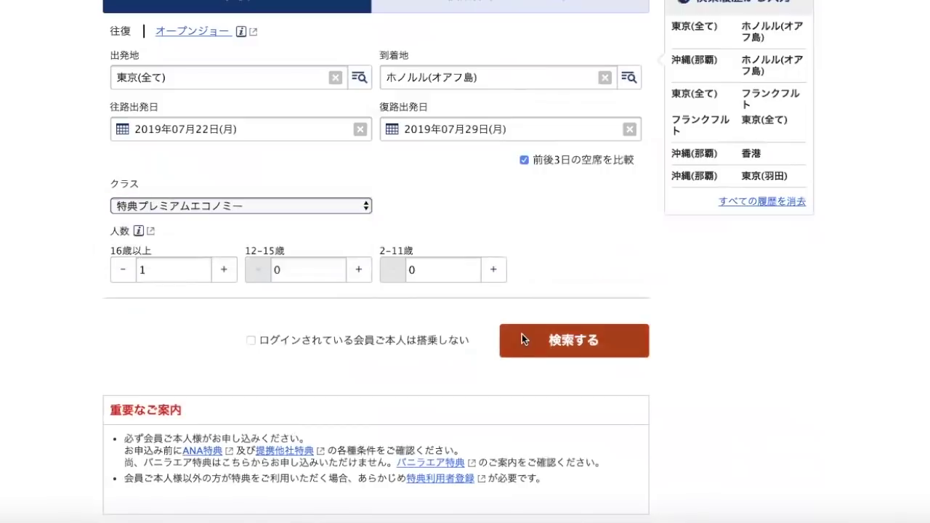
left_click(522, 336)
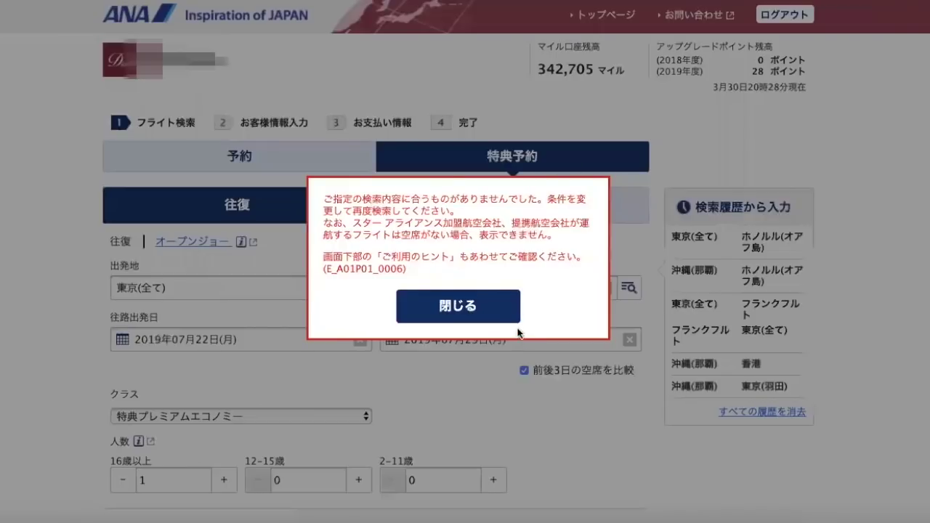
left_click(494, 311)
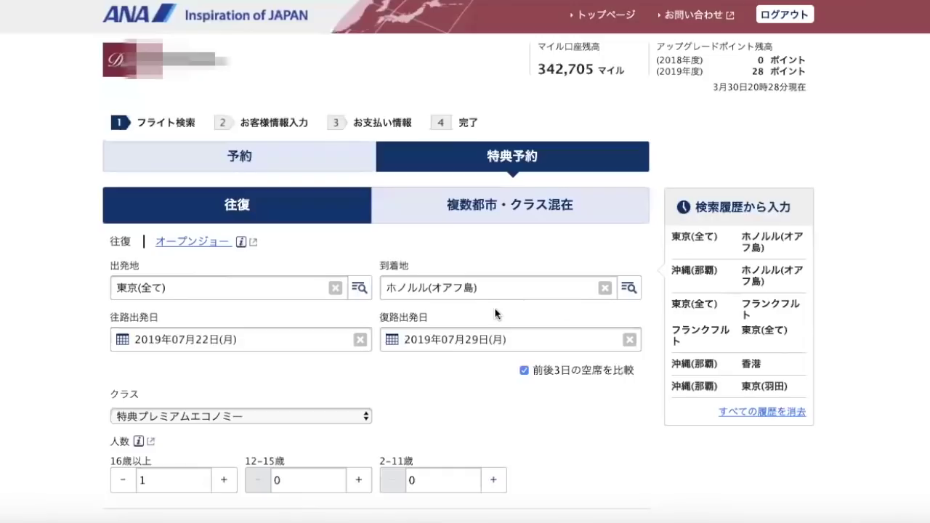
- Change the award class to economy (特典エコノミー), repeat the search, and dismiss the notice
left_click(329, 410)
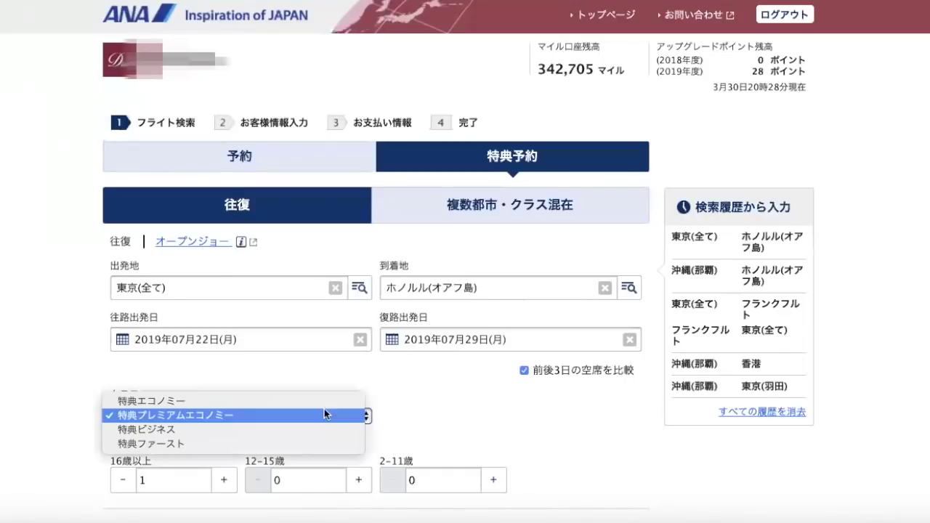
left_click(323, 402)
scroll(458, 417, "down", 3)
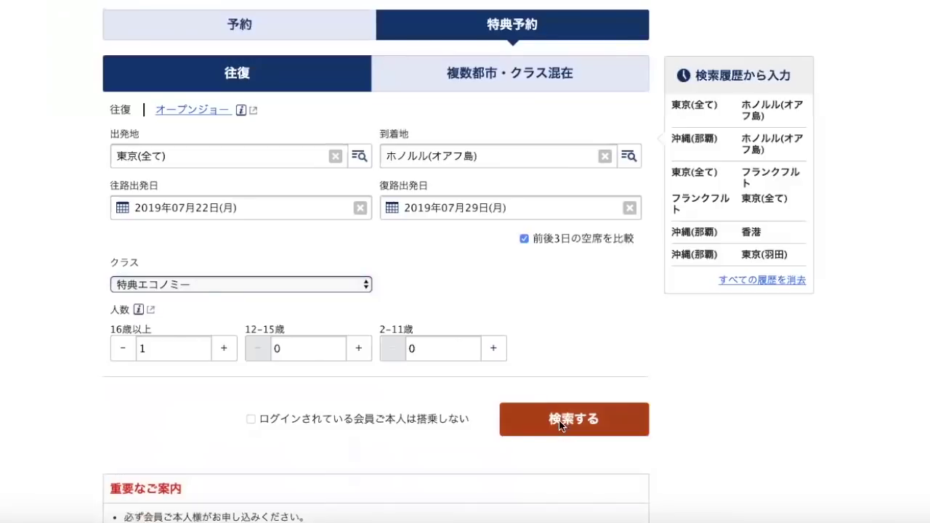
left_click(560, 426)
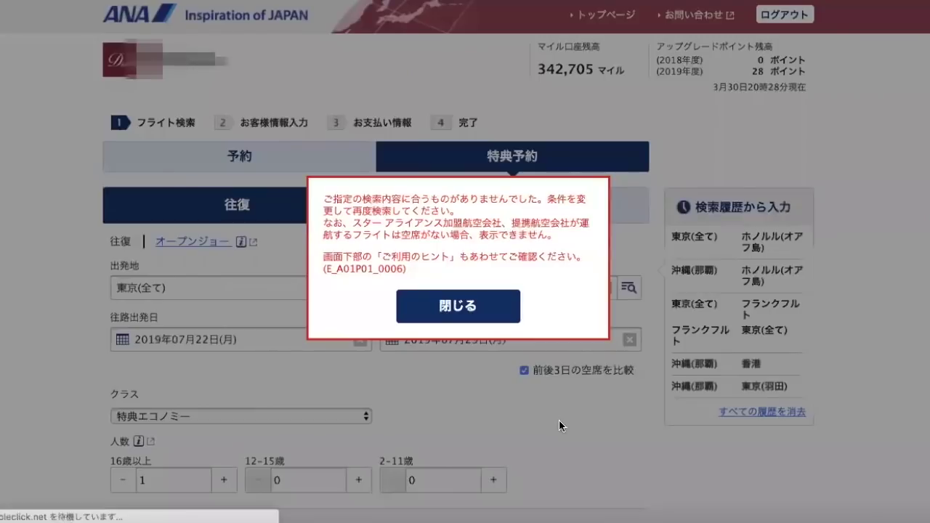
left_click(452, 308)
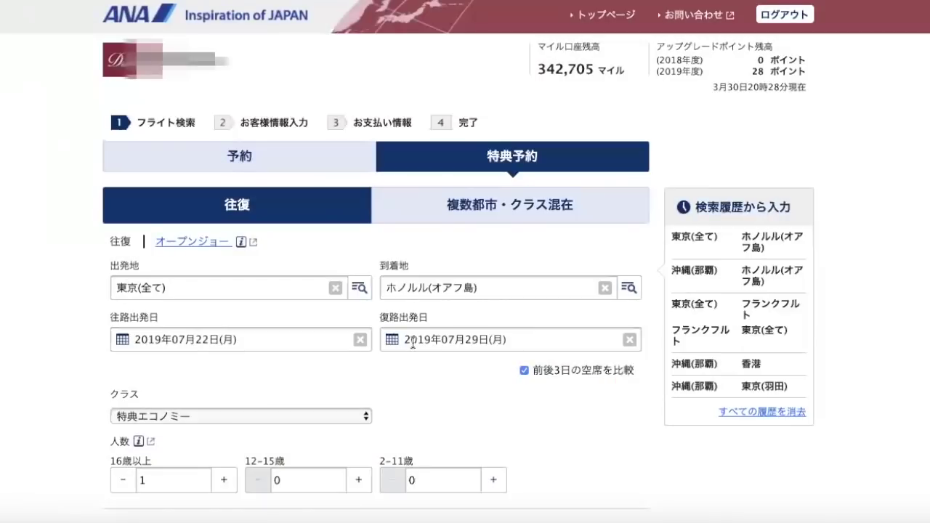
- Change the outbound date to July 25 and the return date to July 30, search award availability again, and acknowledge the notice
left_click(336, 343)
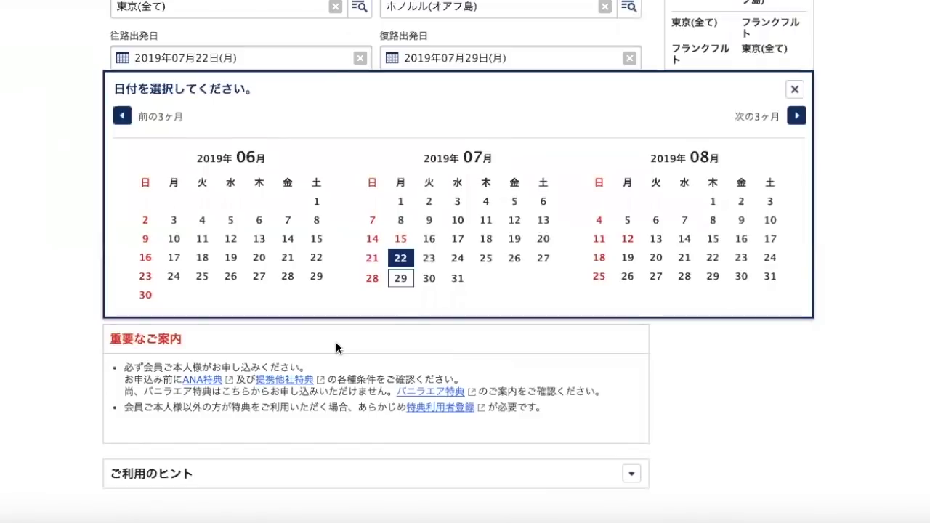
left_click(486, 259)
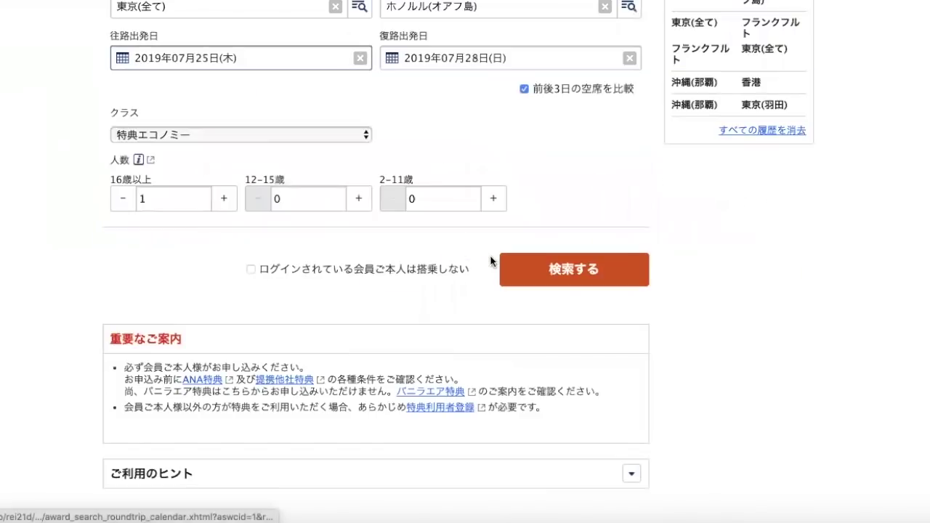
left_click(500, 58)
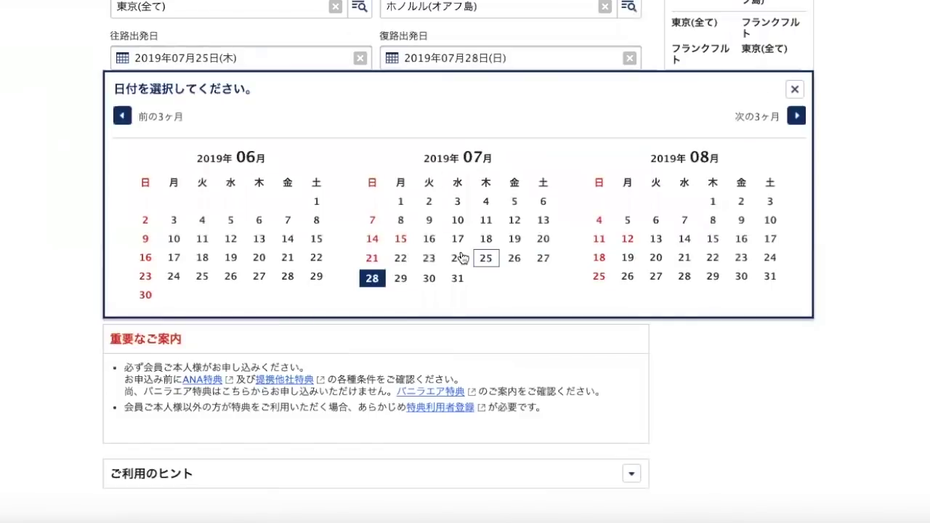
left_click(430, 279)
left_click(548, 266)
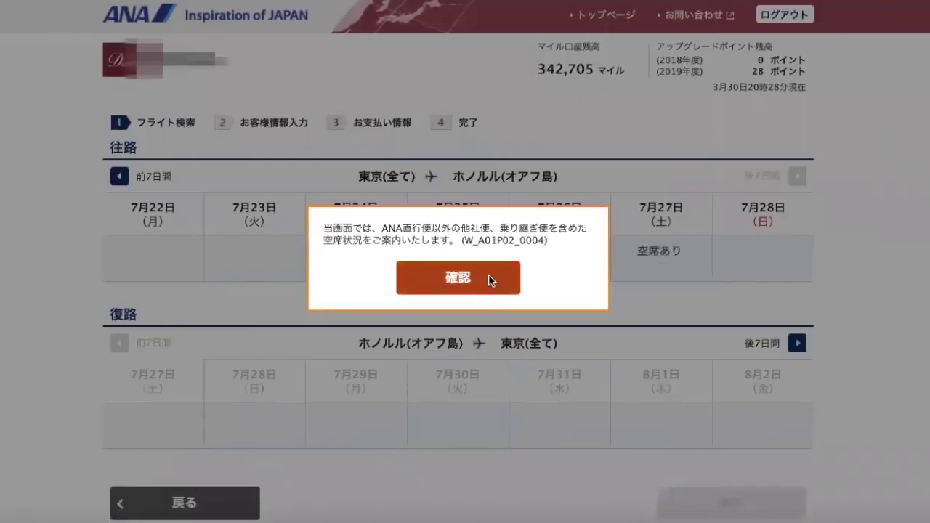
left_click(429, 279)
left_click(491, 298)
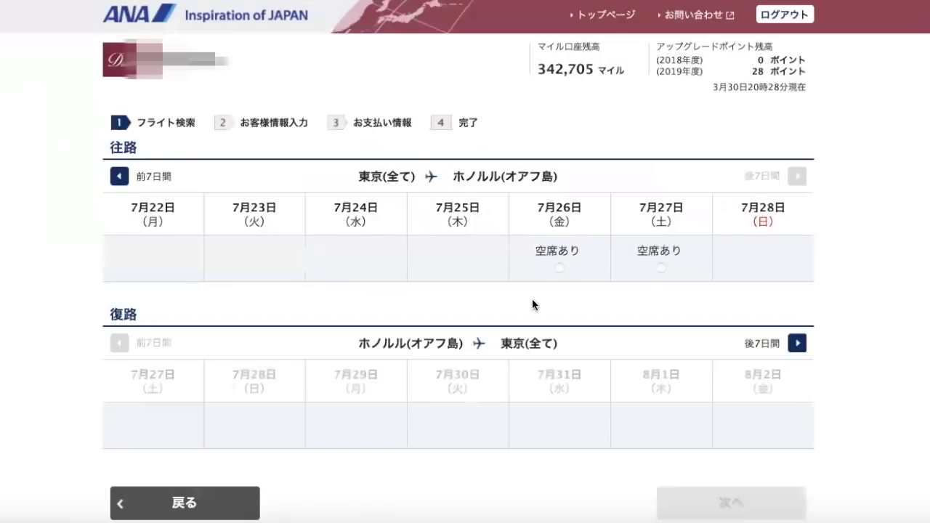
- Select July 26 for the outbound flight and July 31 for the return in the availability calendar, and proceed to the flights
left_click(560, 267)
left_click(559, 434)
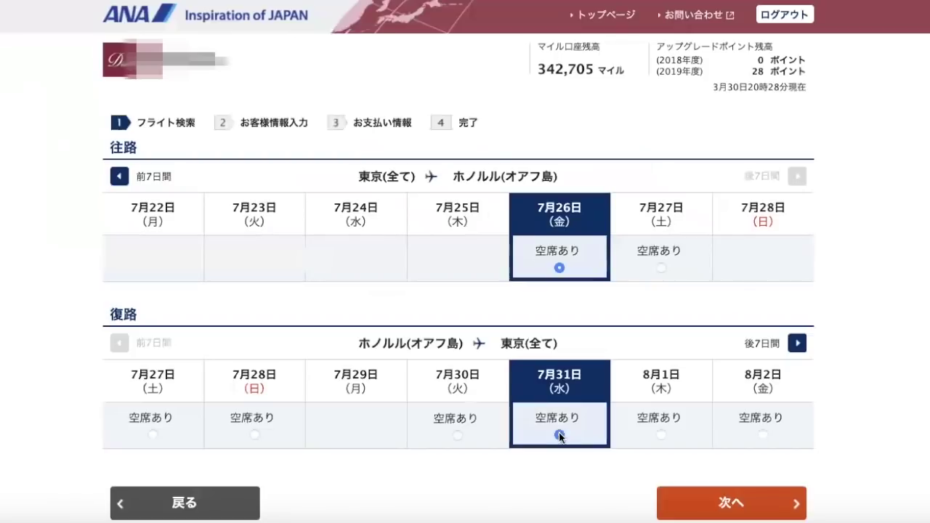
left_click(677, 501)
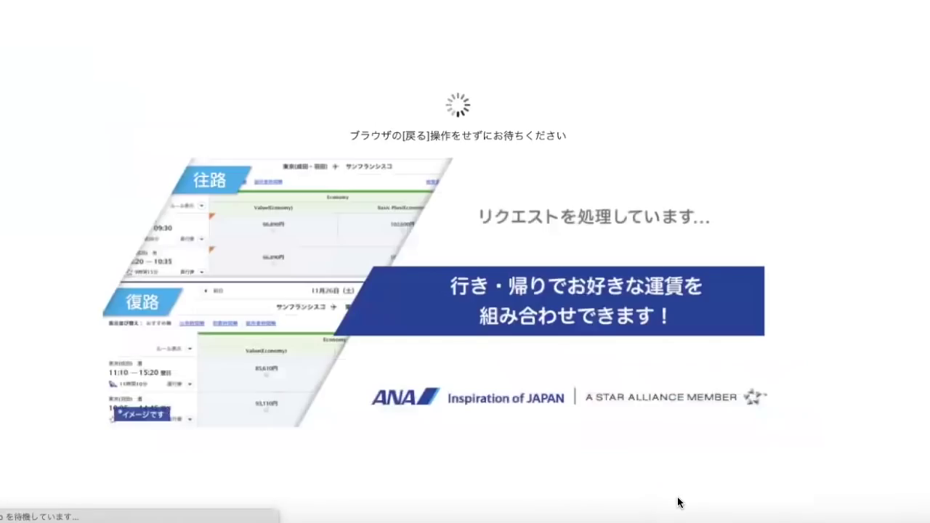